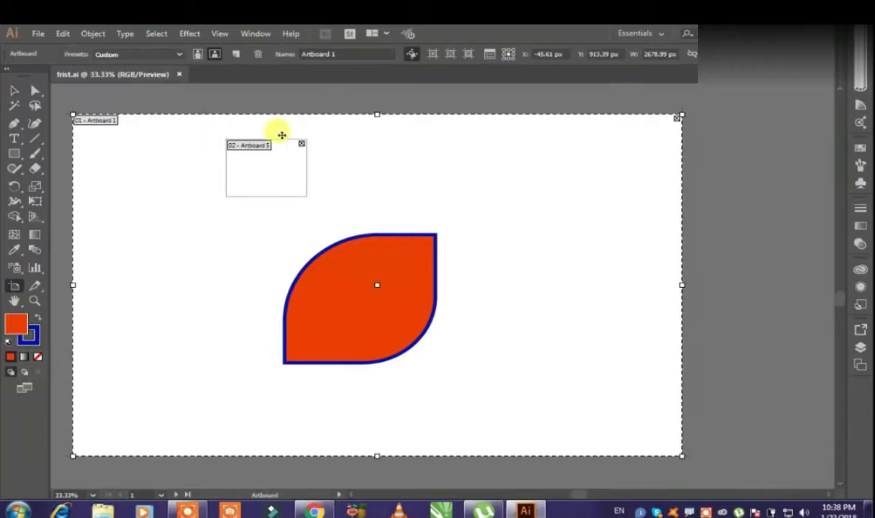
Delete the small second artboard and the orange leaf-shaped object.
click(301, 144)
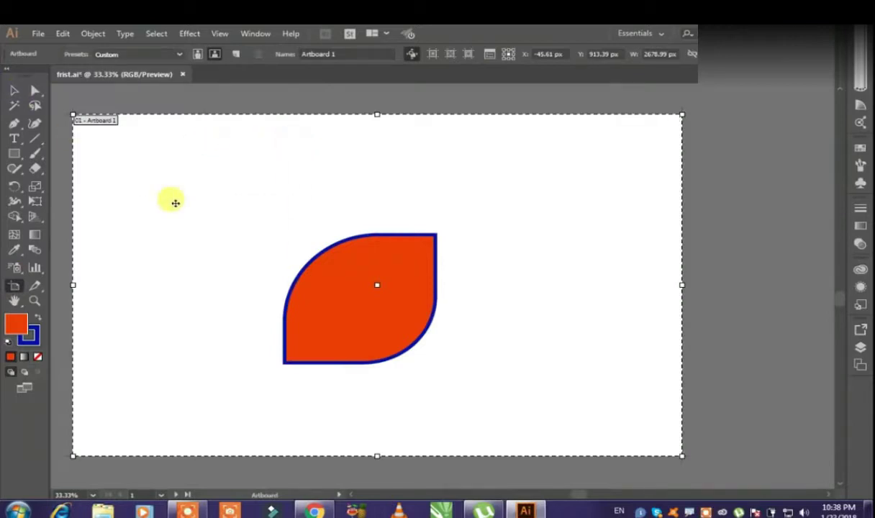
click(14, 90)
click(325, 274)
key(Delete)
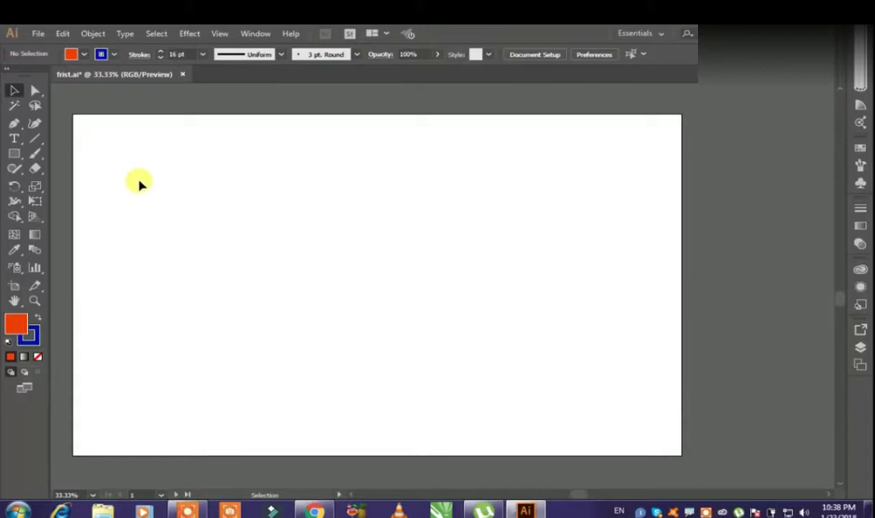
Draw an upright, nearly square rectangle and a wide, flat rectangle beside it in the upper half of the artboard.
click(14, 153)
mouse_move(202, 177)
mouse_down()
mouse_move(257, 227)
mouse_move(336, 275)
mouse_move(345, 293)
mouse_up()
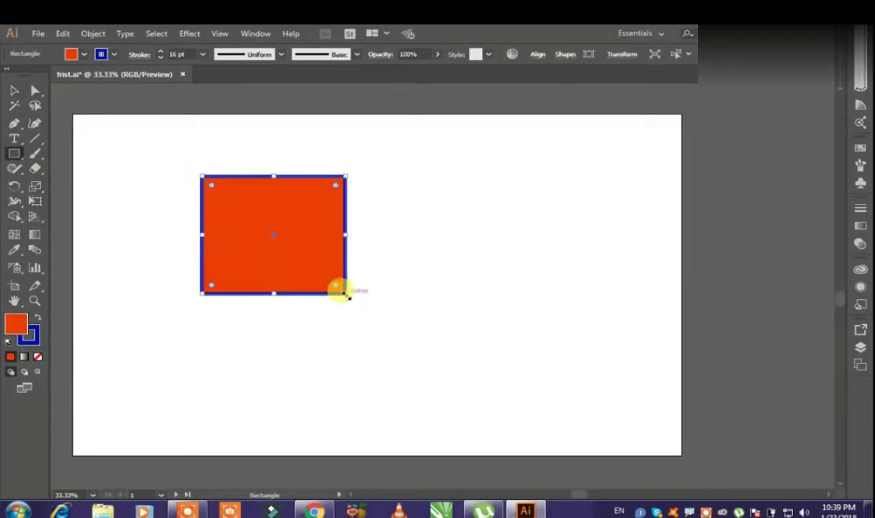
mouse_move(380, 184)
mouse_down()
mouse_move(528, 274)
mouse_move(589, 250)
mouse_up()
click(310, 230)
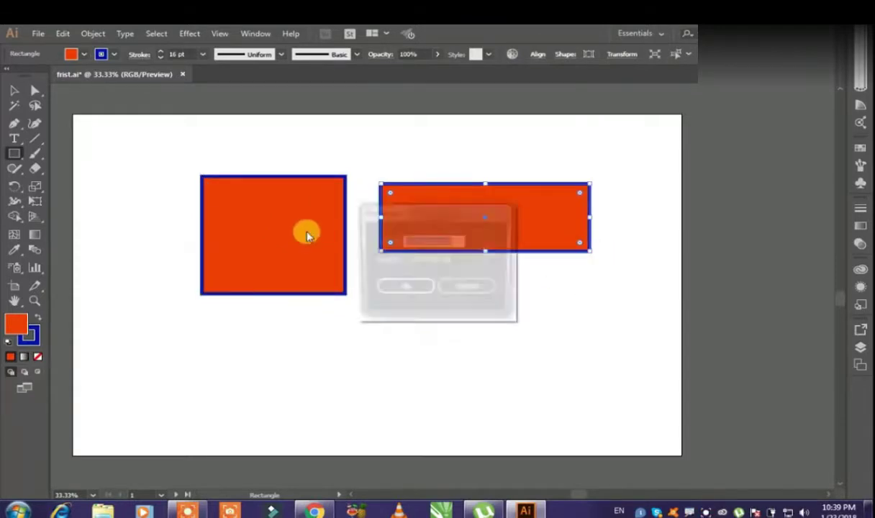
click(464, 290)
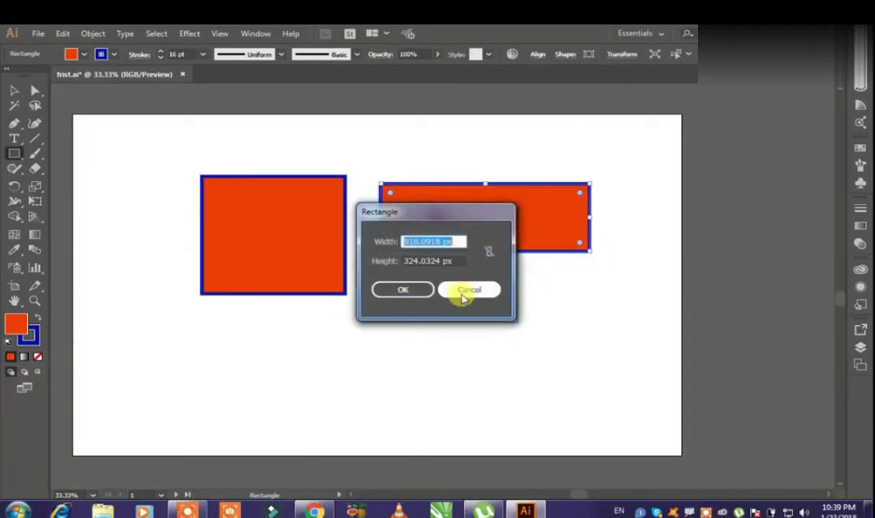
click(296, 257)
click(440, 281)
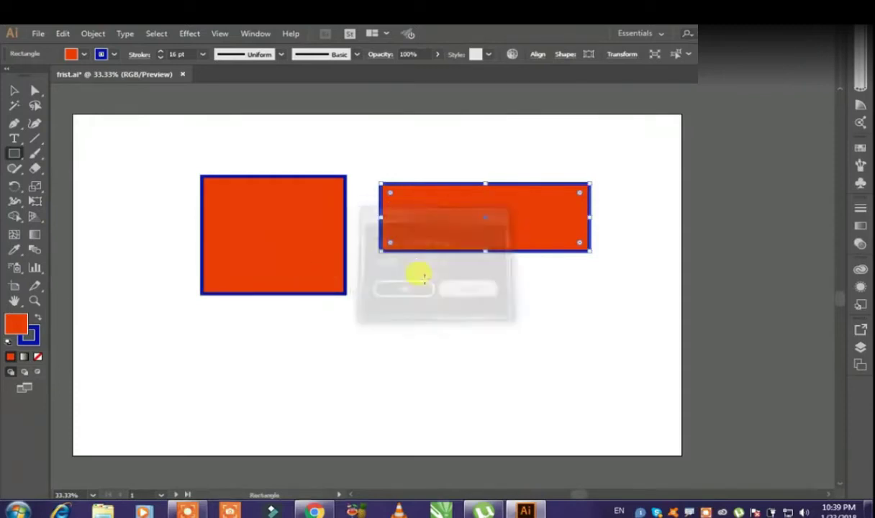
Replace the nearly square rectangle with a larger proportionally constrained square left of the wide rectangle.
key(v)
click(240, 222)
key(Delete)
click(413, 211)
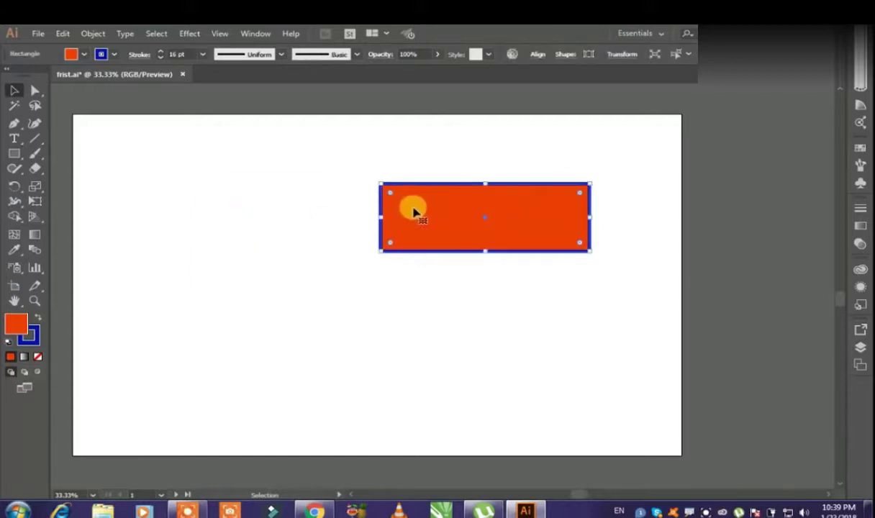
click(15, 153)
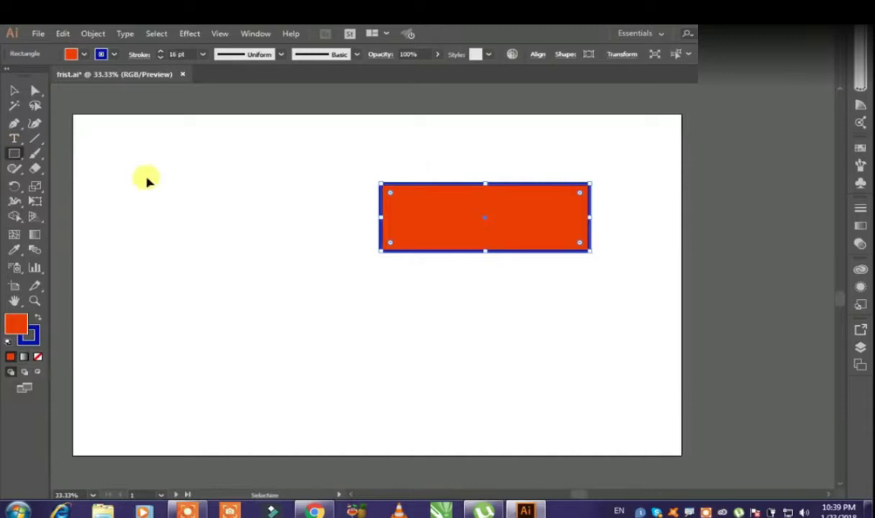
drag(146, 178, 317, 314)
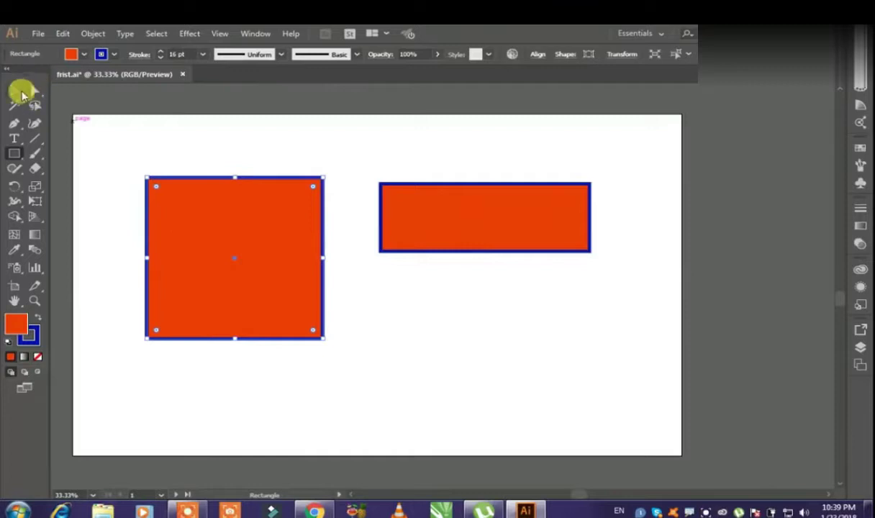
Move the square into the artboard's top-left corner and place the wide rectangle directly beside it.
click(22, 93)
drag(256, 256, 189, 197)
drag(431, 219, 318, 172)
click(229, 282)
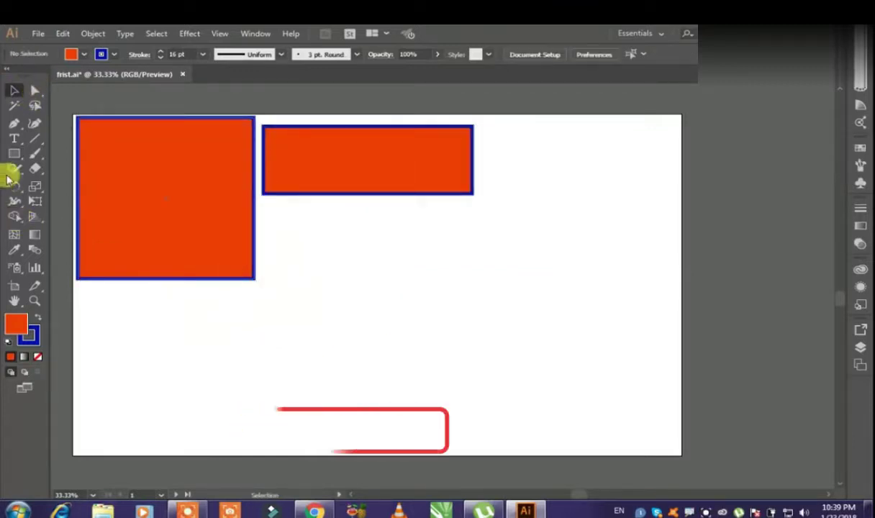
Draw a large square outward from its centre and scale it down proportionally, placing it below the wide rectangle.
click(15, 154)
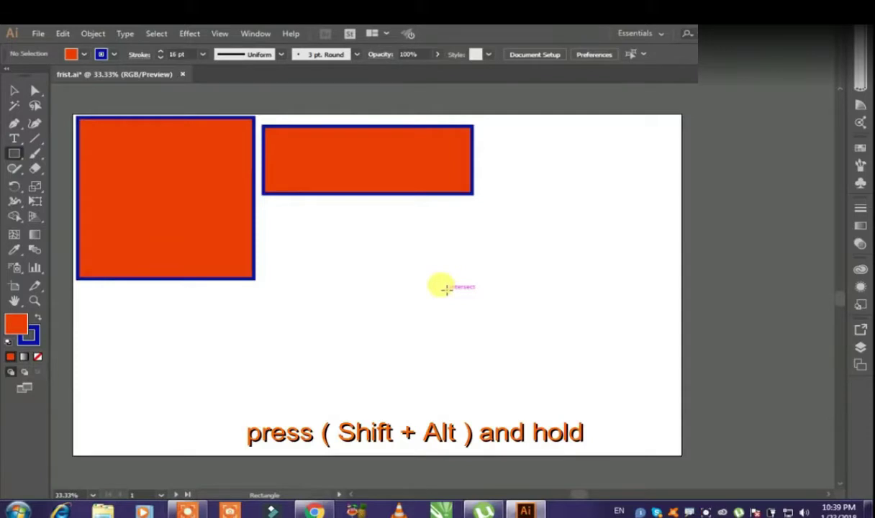
mouse_move(447, 288)
mouse_down()
mouse_move(517, 357)
mouse_move(537, 389)
mouse_move(453, 302)
mouse_move(556, 432)
mouse_move(548, 426)
mouse_up()
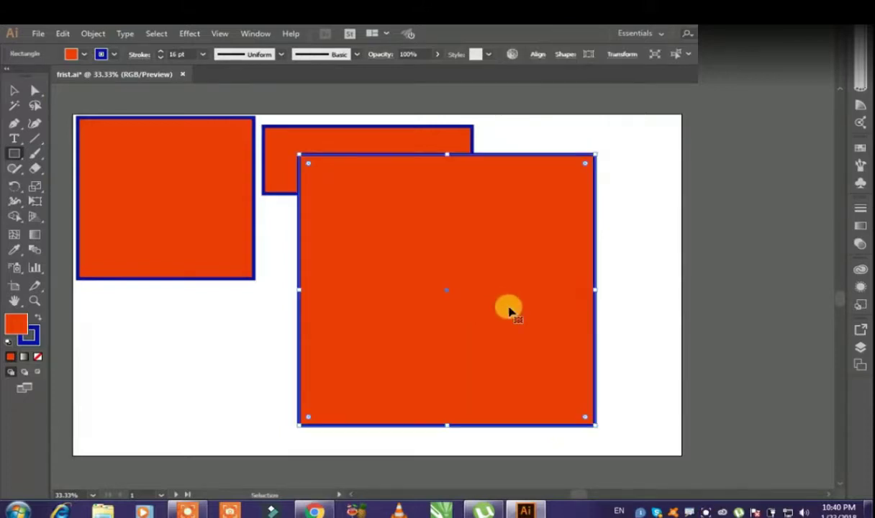
click(13, 90)
drag(541, 224, 689, 242)
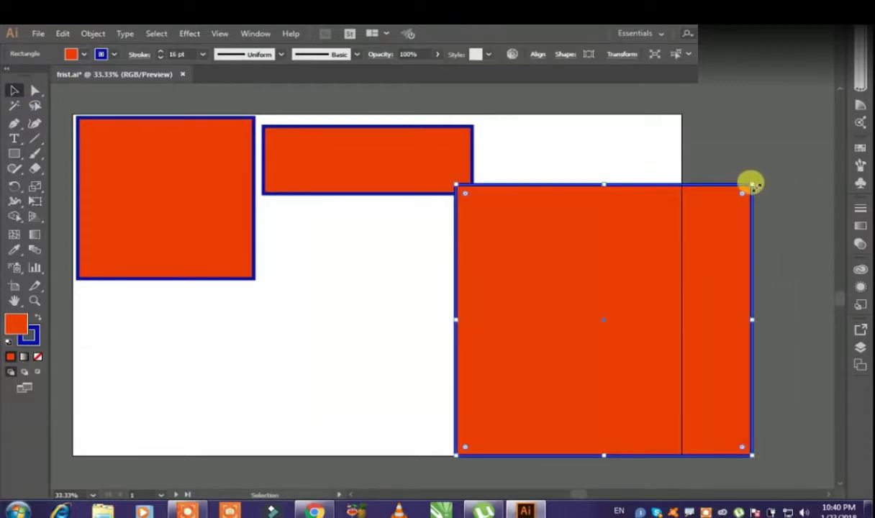
drag(752, 183, 678, 253)
drag(615, 297, 455, 264)
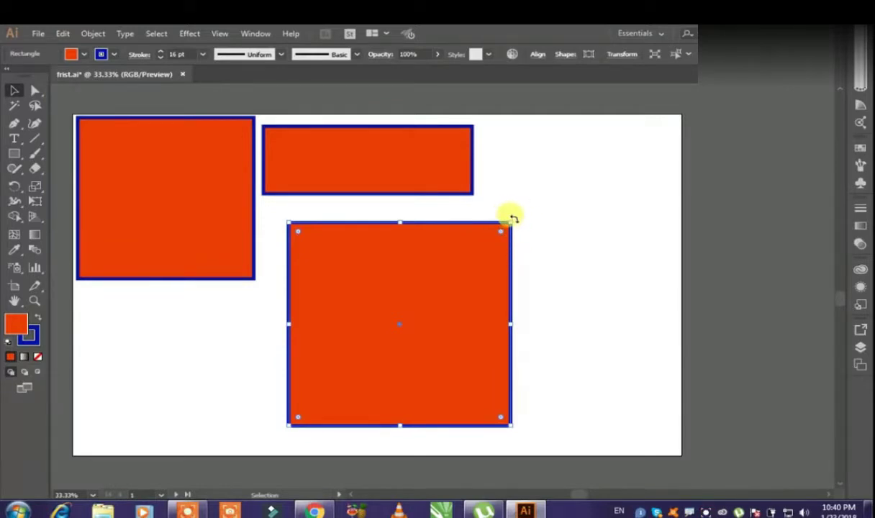
Rotate the lower square into a diamond and move it to the right side of the artboard.
drag(512, 217, 563, 297)
click(568, 252)
click(401, 303)
drag(426, 271, 547, 266)
mouse_move(523, 221)
mouse_down()
mouse_move(543, 224)
mouse_move(534, 216)
mouse_up()
click(292, 165)
click(550, 253)
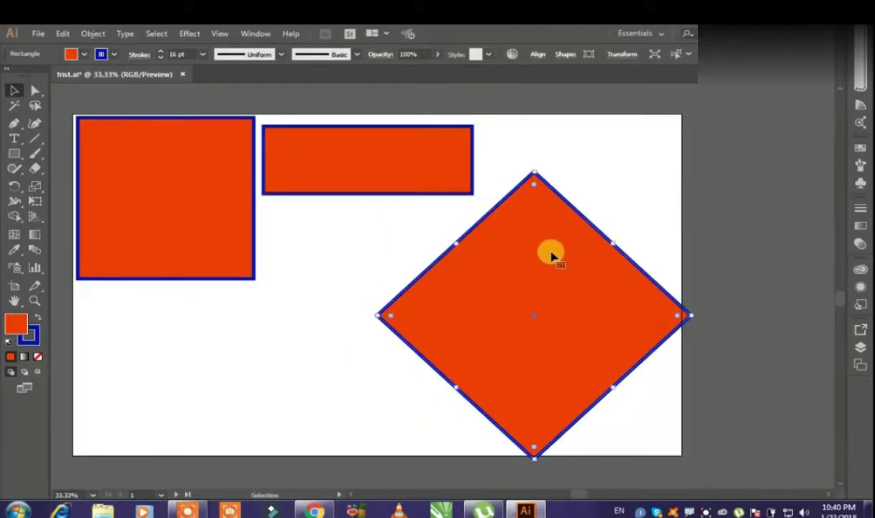
Delete the diamond, the wide rectangle and the square to empty the artboard.
key(Delete)
click(355, 164)
key(Delete)
drag(195, 176, 344, 227)
key(Delete)
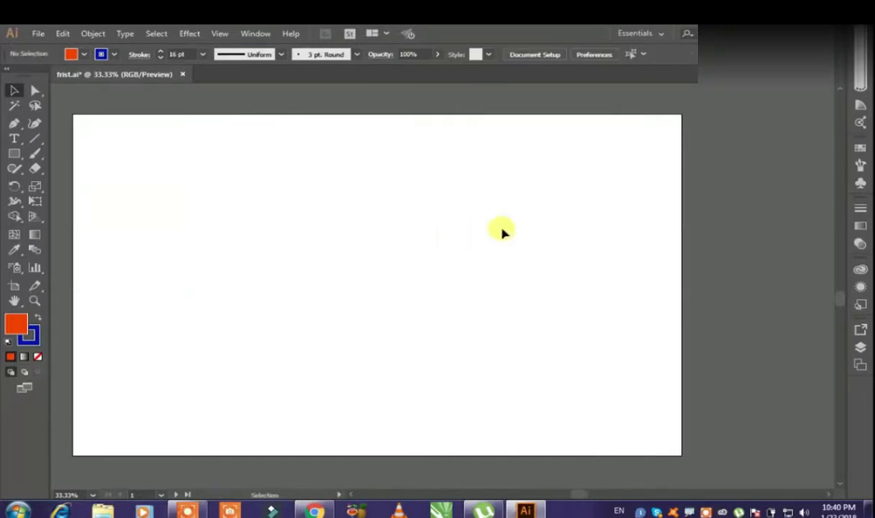
Draw a medium-sized square with the Rectangle tool slightly left of the artboard's centre.
drag(13, 157, 66, 170)
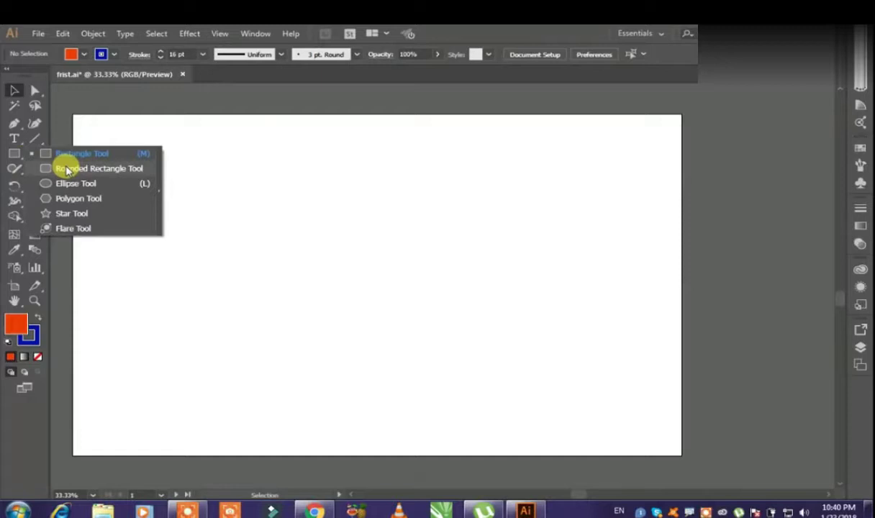
drag(71, 173, 77, 155)
click(282, 219)
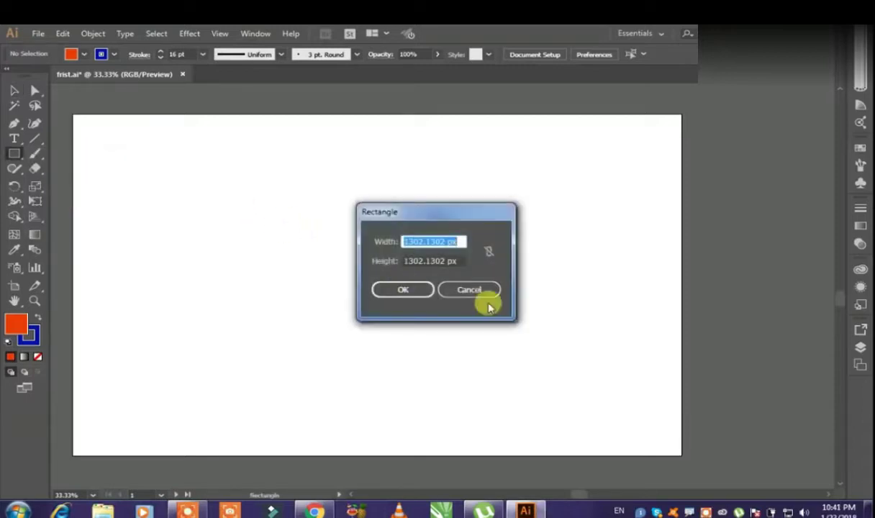
key(Escape)
drag(240, 190, 389, 324)
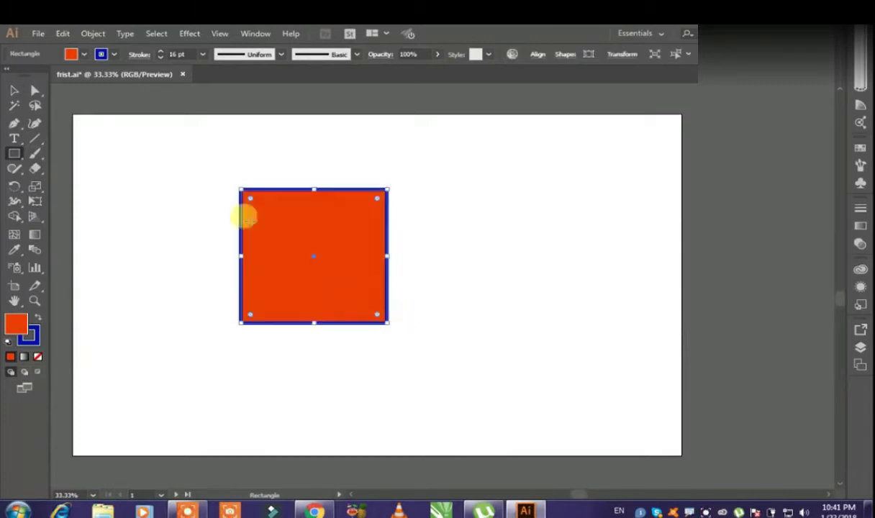
Reposition the square near the middle of the artboard, undoing a trial deletion of it.
click(20, 92)
drag(381, 216, 346, 253)
key(Delete)
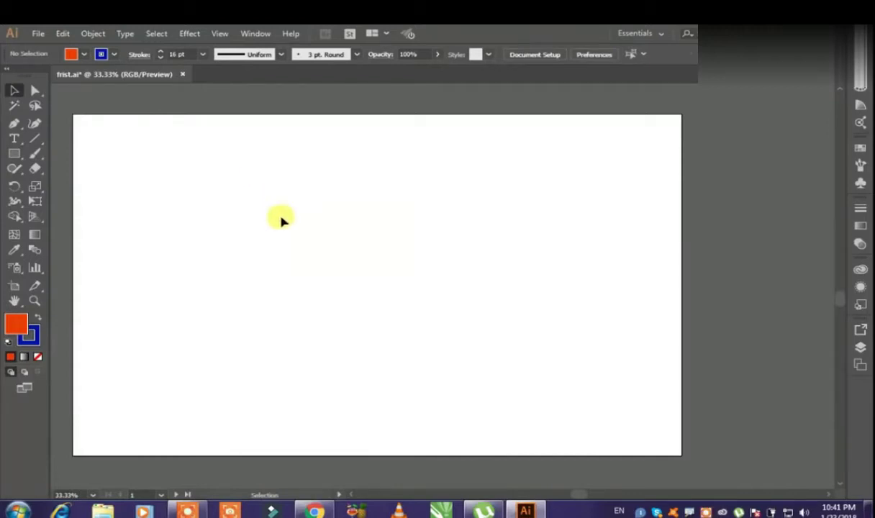
key(ctrl+z)
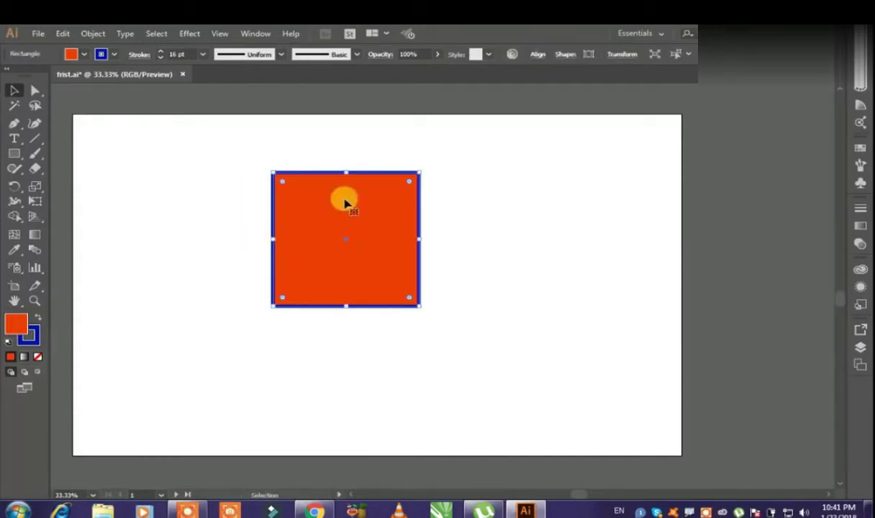
drag(305, 252, 299, 275)
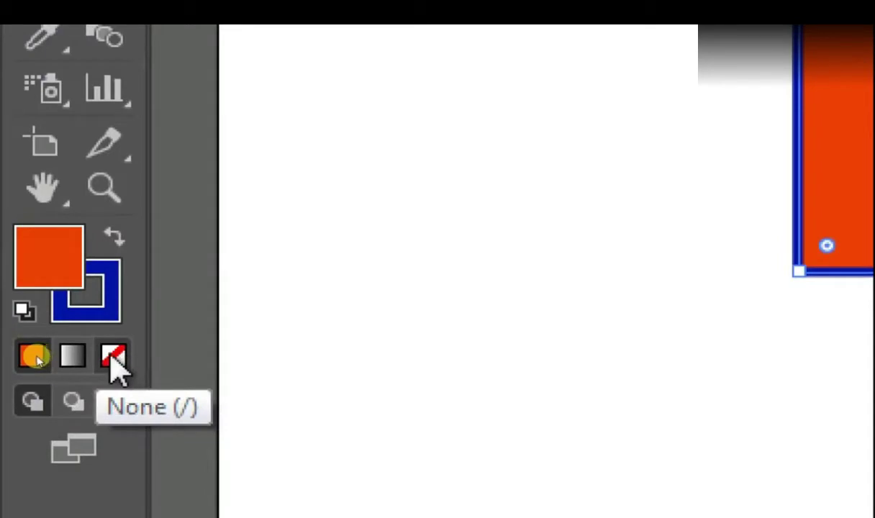
Replace the square's solid fill with a white-to-black linear gradient and move the square slightly left.
click(113, 357)
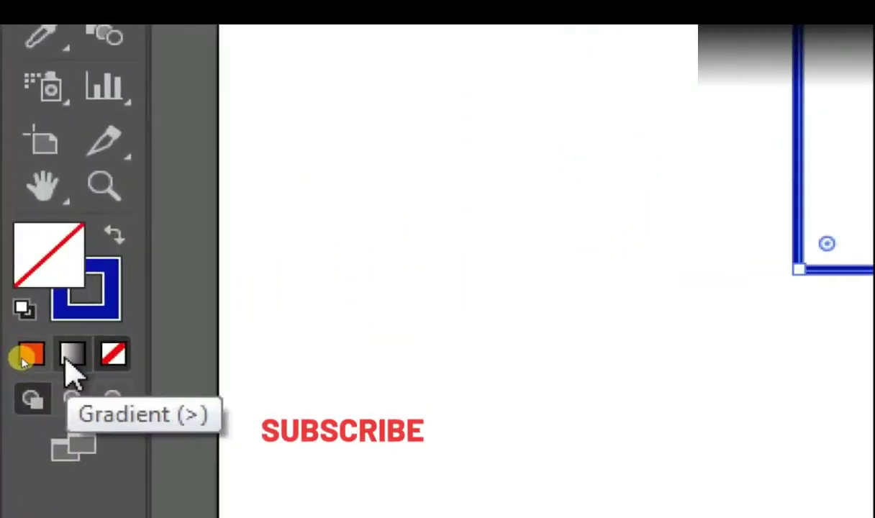
click(68, 365)
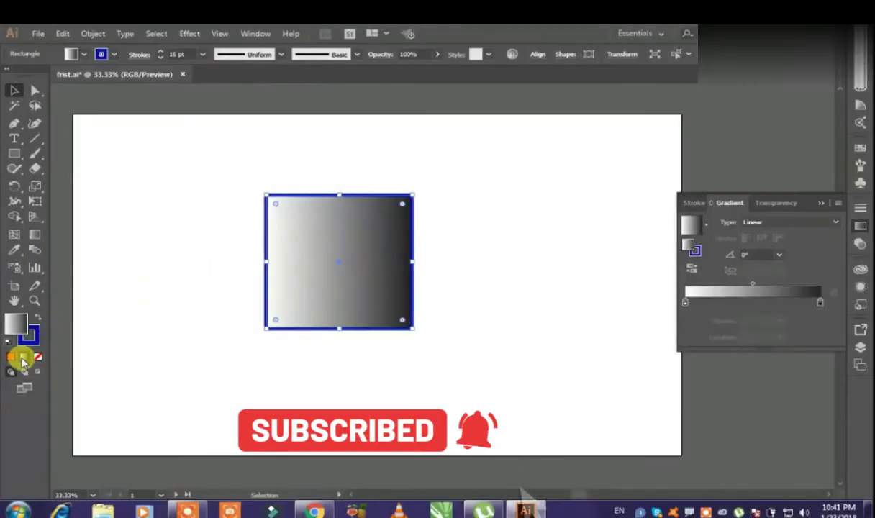
drag(371, 229, 327, 221)
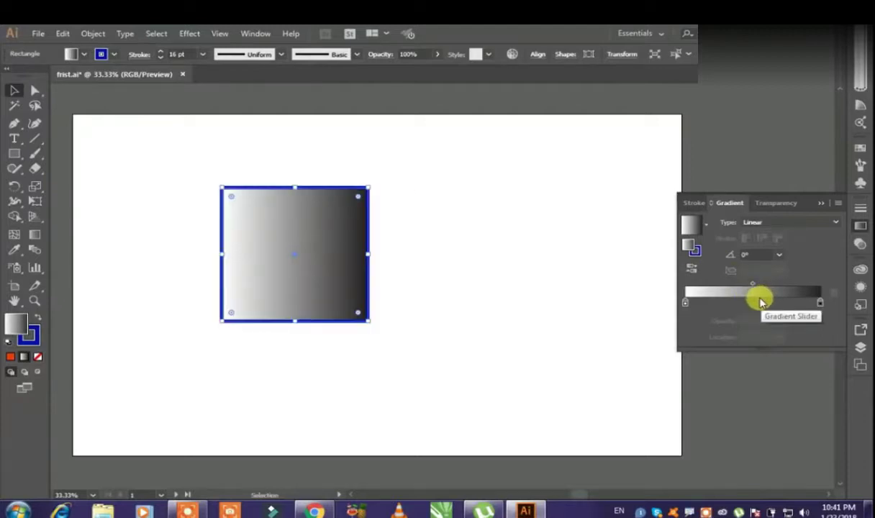
Try sliding the black and white gradient stops, returning them to the ends of the gradient.
click(819, 303)
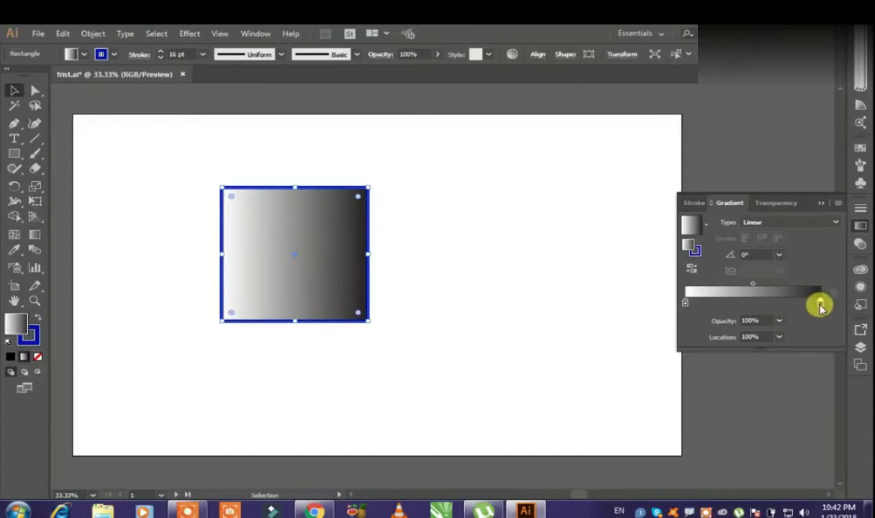
mouse_move(820, 303)
mouse_down()
mouse_move(757, 299)
mouse_move(820, 303)
mouse_up()
mouse_move(685, 303)
mouse_down()
mouse_move(757, 303)
mouse_move(686, 299)
mouse_up()
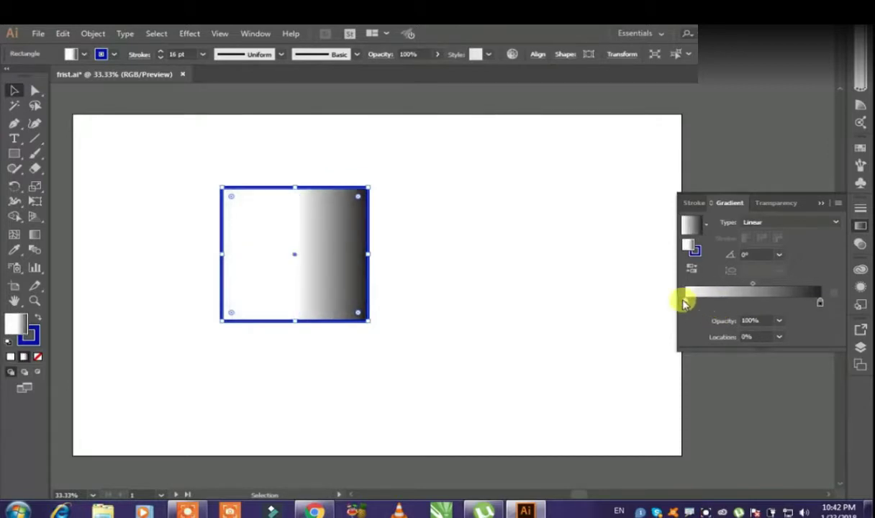
click(693, 203)
click(743, 203)
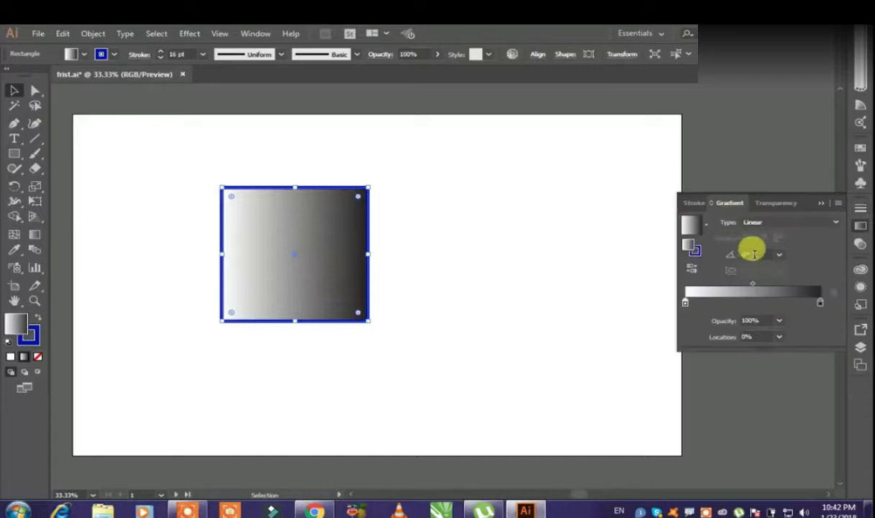
Try gradient angles such as 120° and 45° on the square, and set the angle to -90°.
click(781, 259)
click(781, 308)
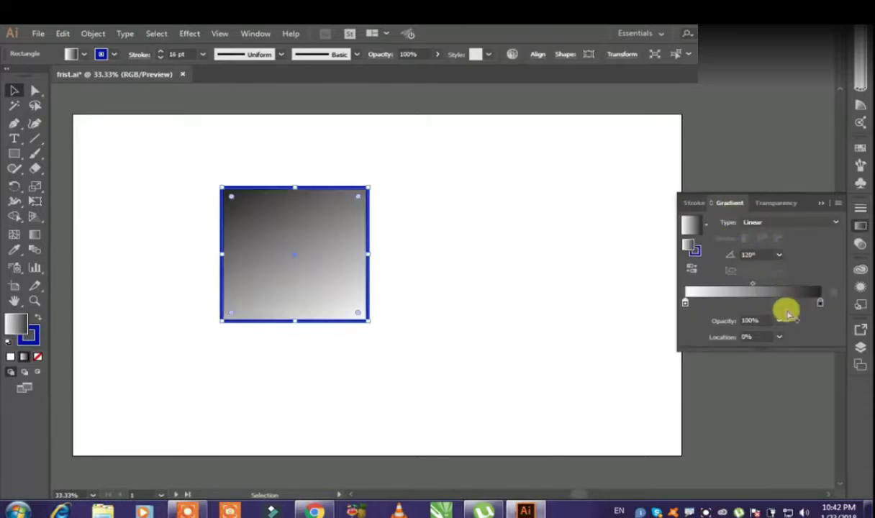
click(776, 257)
click(782, 306)
click(778, 256)
click(791, 332)
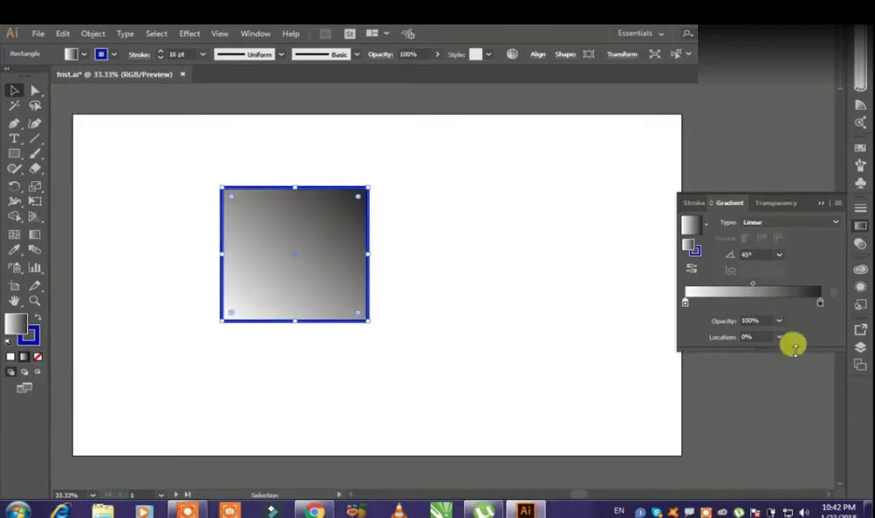
click(779, 255)
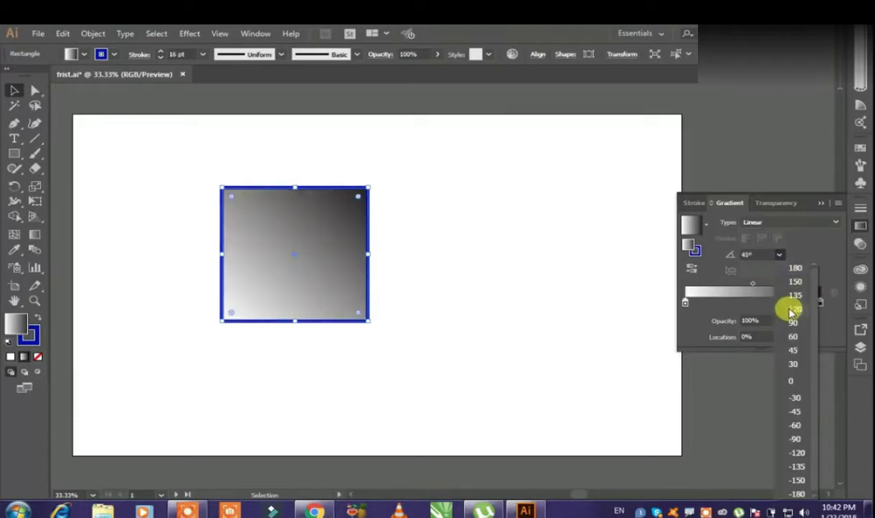
click(793, 436)
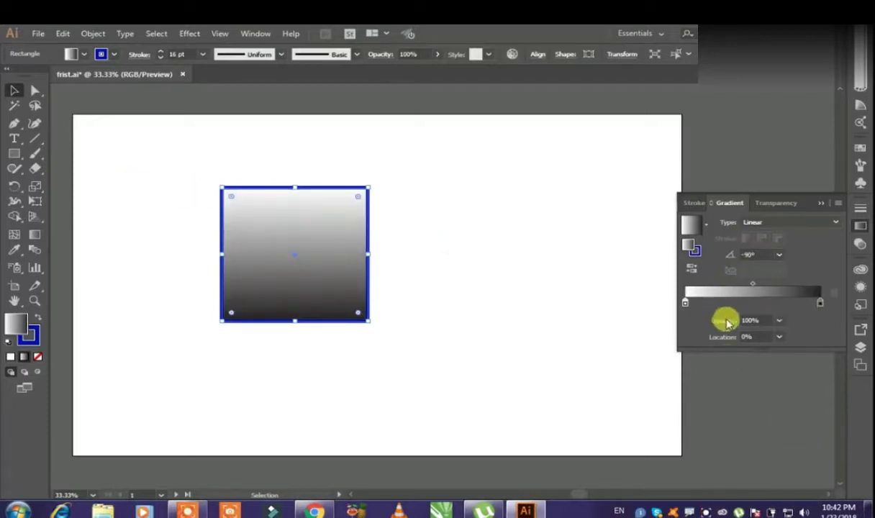
Select the black gradient stop and change the square's gradient type to Radial.
click(819, 302)
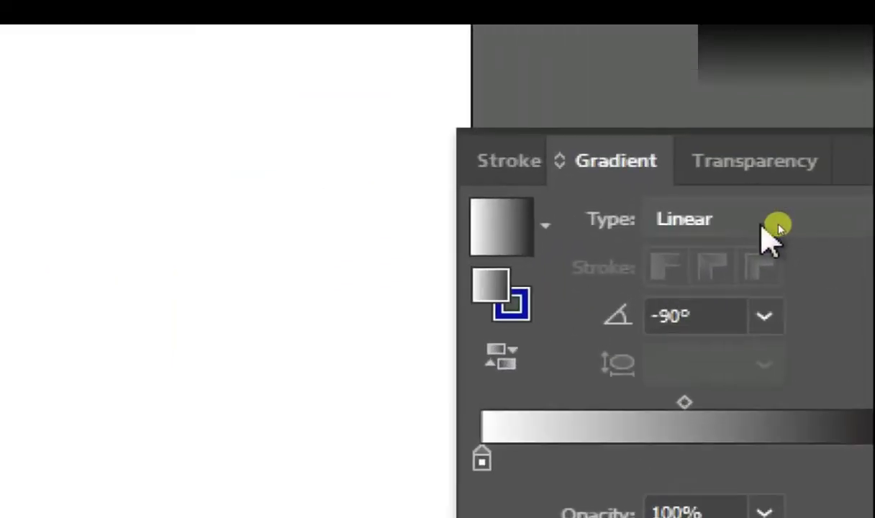
click(779, 226)
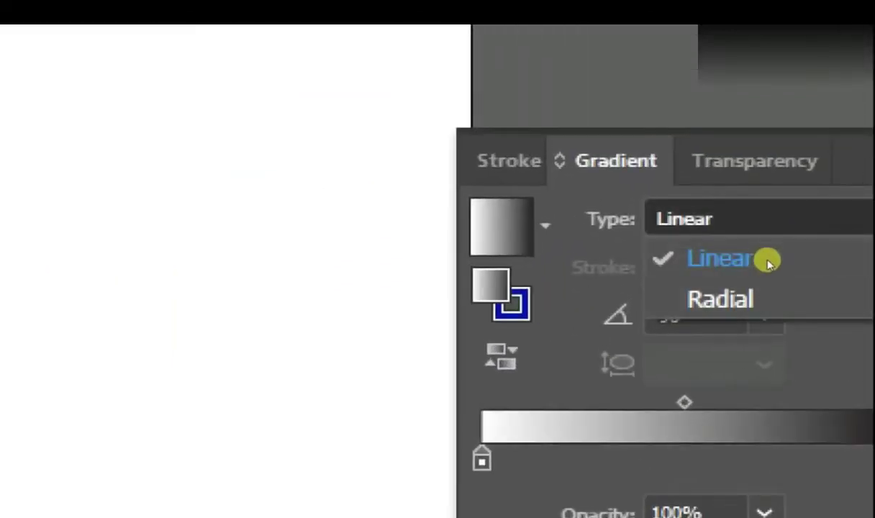
click(728, 306)
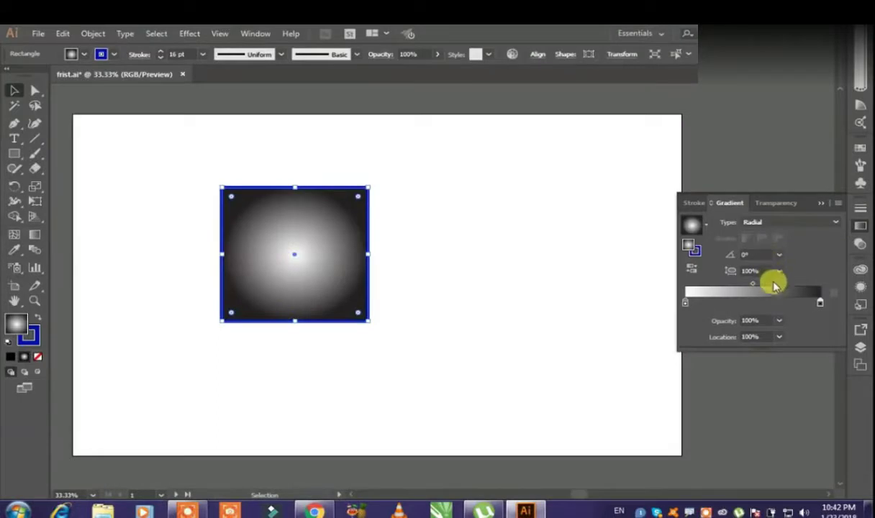
Try sliding the black gradient stop inward, return it to the end, and move the square slightly up and left.
mouse_move(820, 303)
mouse_down()
mouse_move(749, 308)
mouse_move(819, 305)
mouse_up()
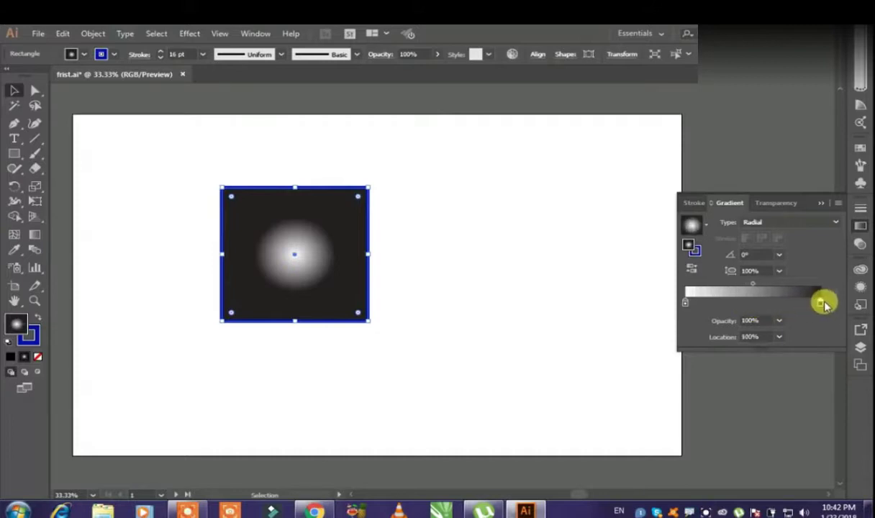
drag(347, 232, 336, 219)
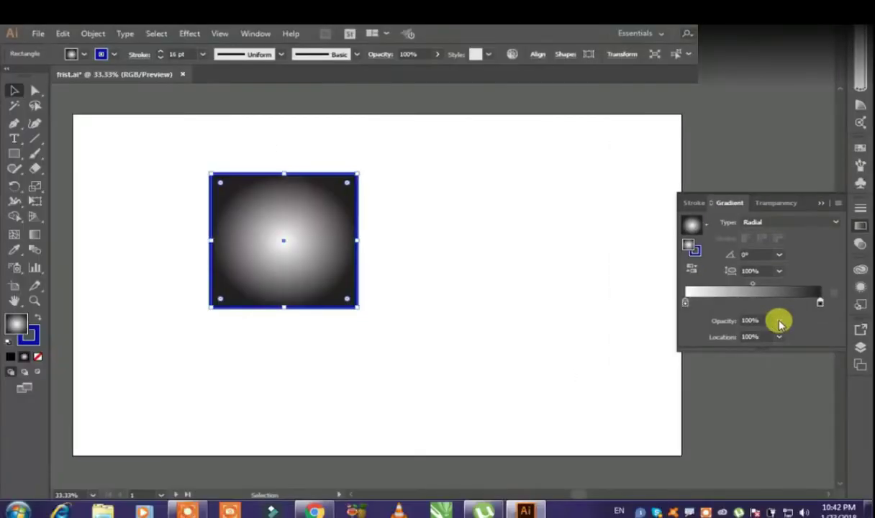
Try opacities of 70%, 40%, 20% and 10% on the black gradient stop, and set its opacity to 60%.
click(779, 321)
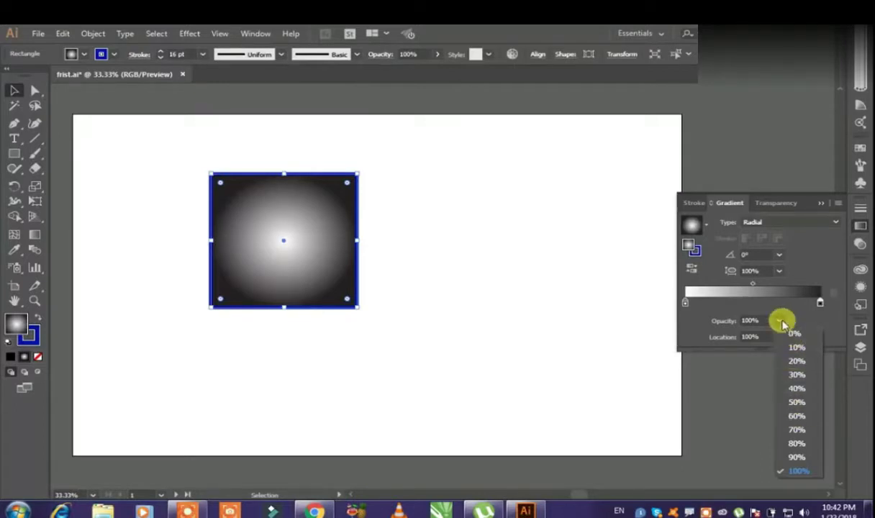
click(782, 323)
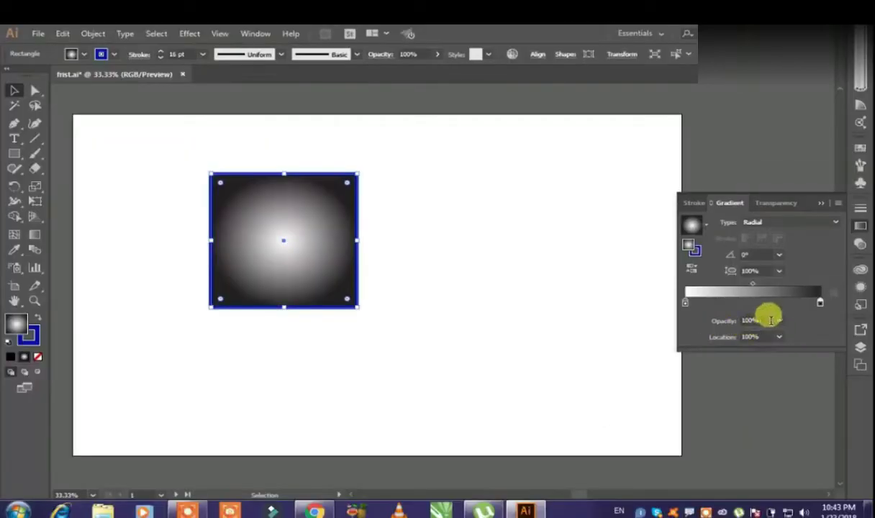
click(865, 317)
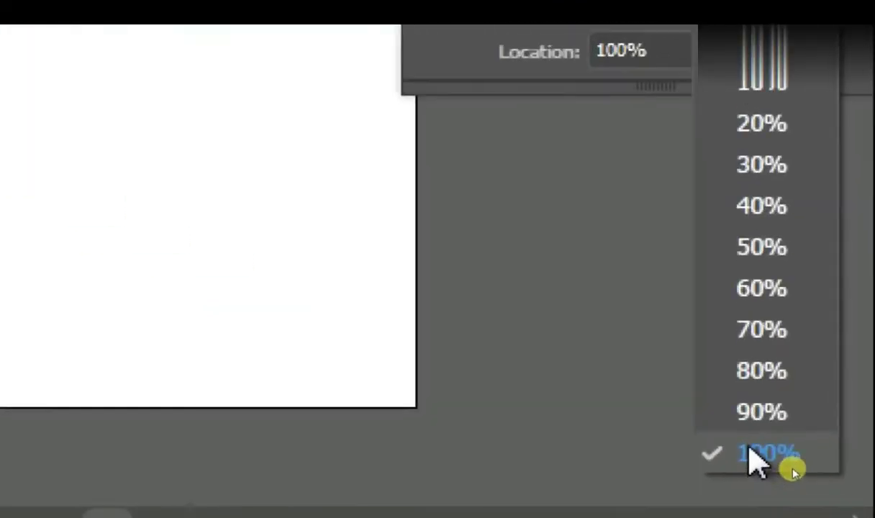
click(750, 325)
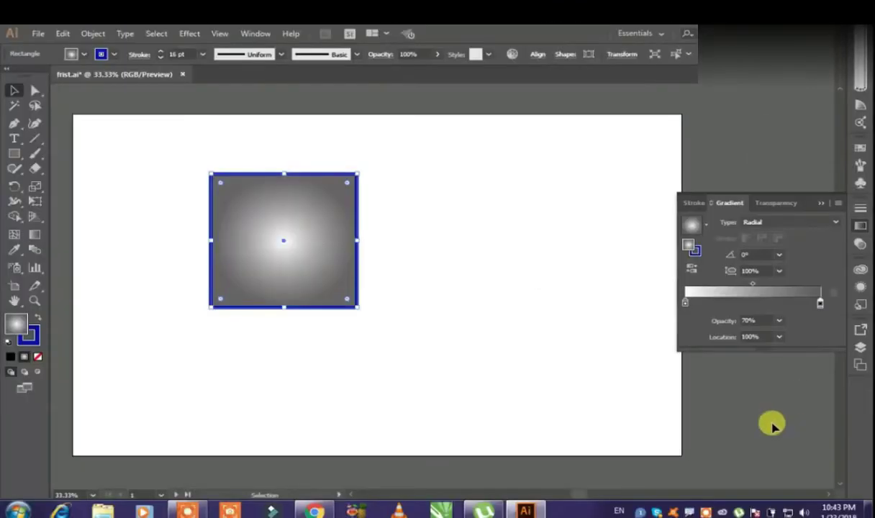
click(778, 321)
click(790, 389)
click(778, 320)
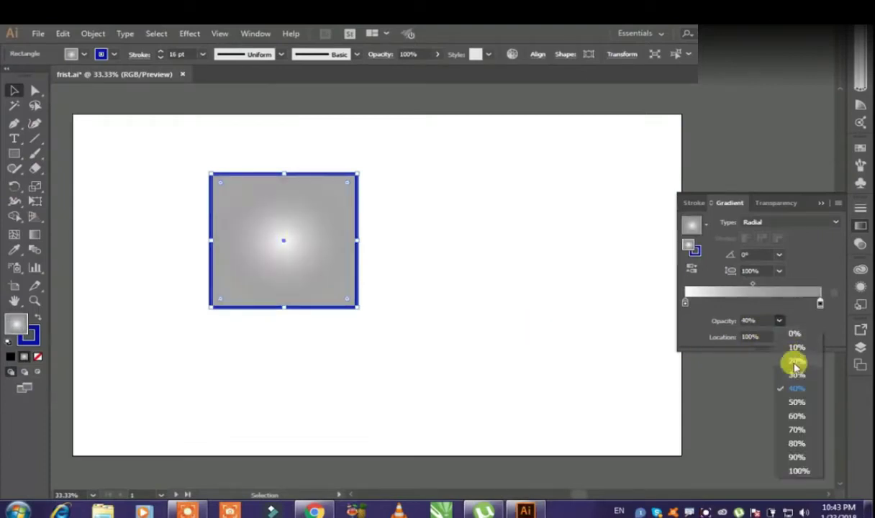
click(793, 362)
click(778, 321)
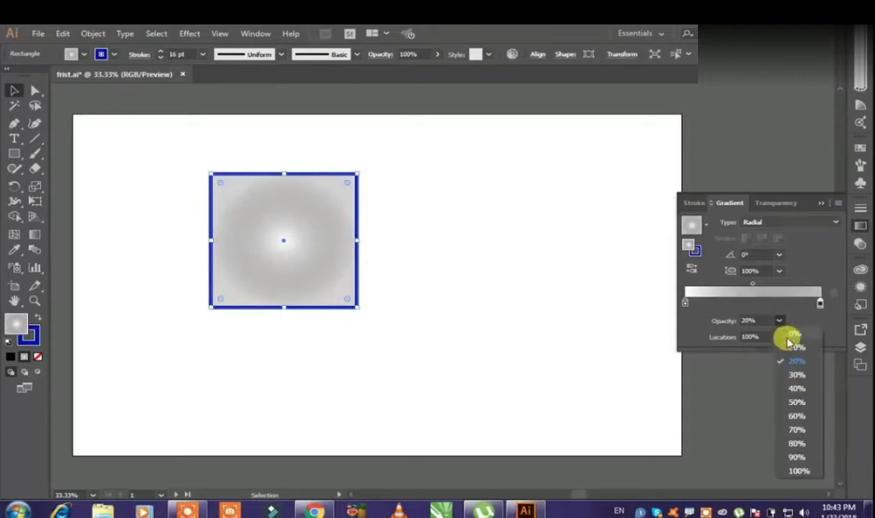
click(791, 345)
click(778, 321)
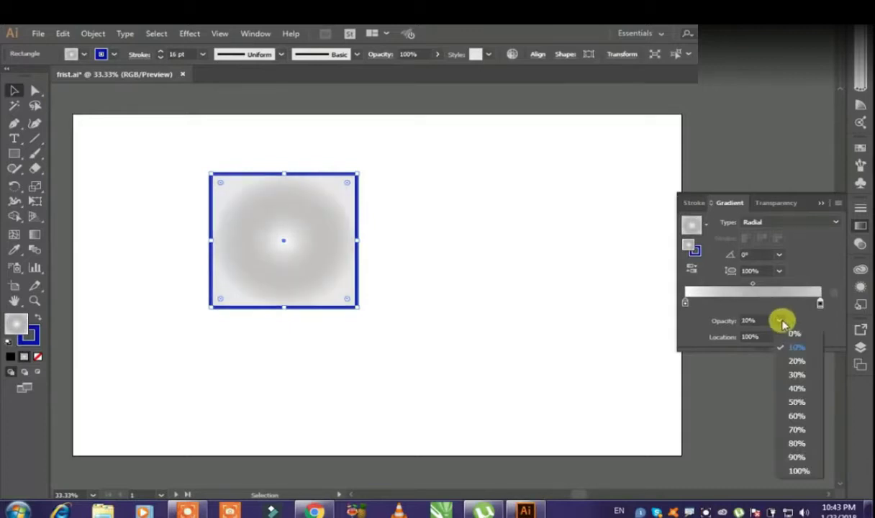
click(790, 363)
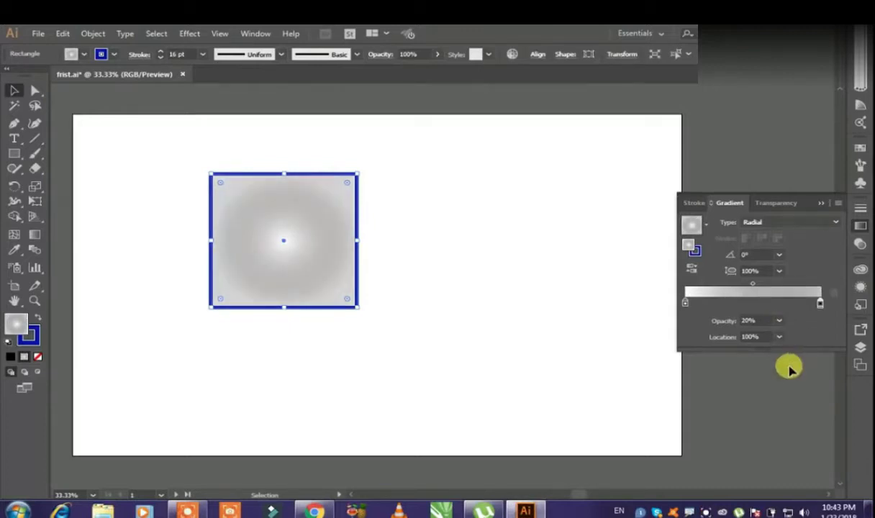
click(779, 323)
click(795, 416)
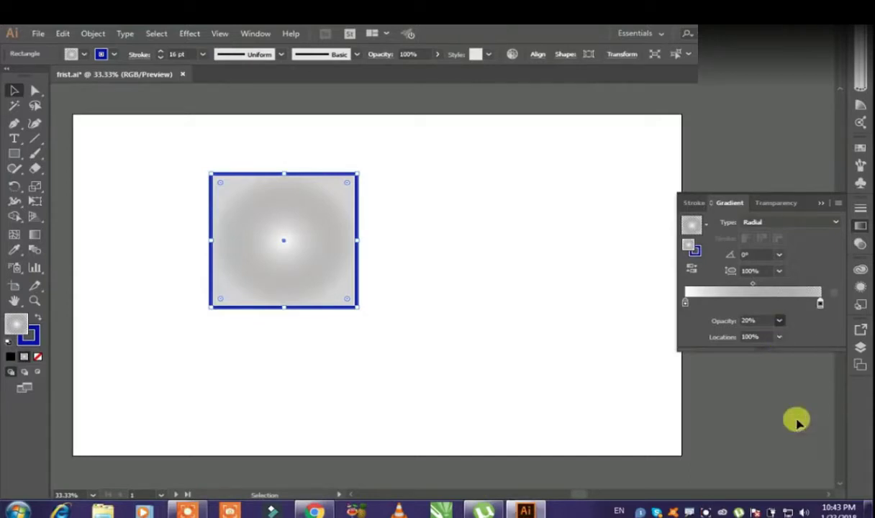
Try locations of 50%, 70%, 90% and 10% for the black gradient stop, and return it to 100%.
click(780, 338)
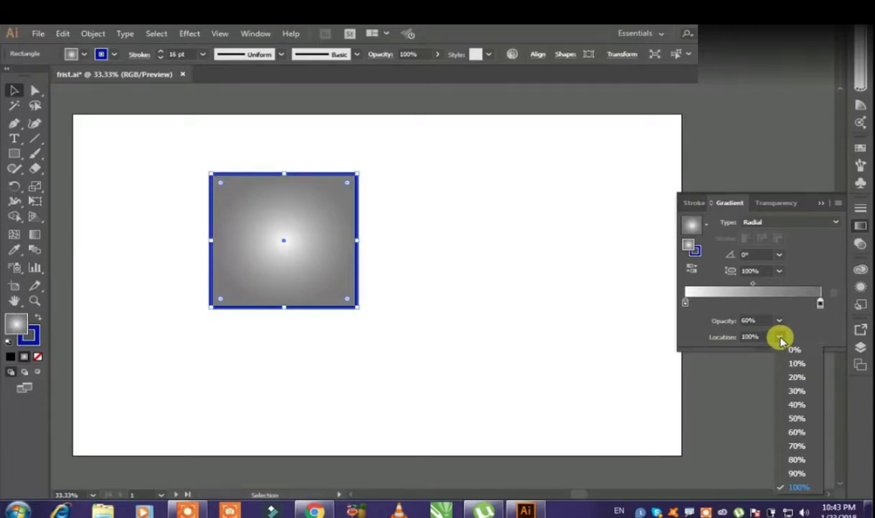
click(795, 418)
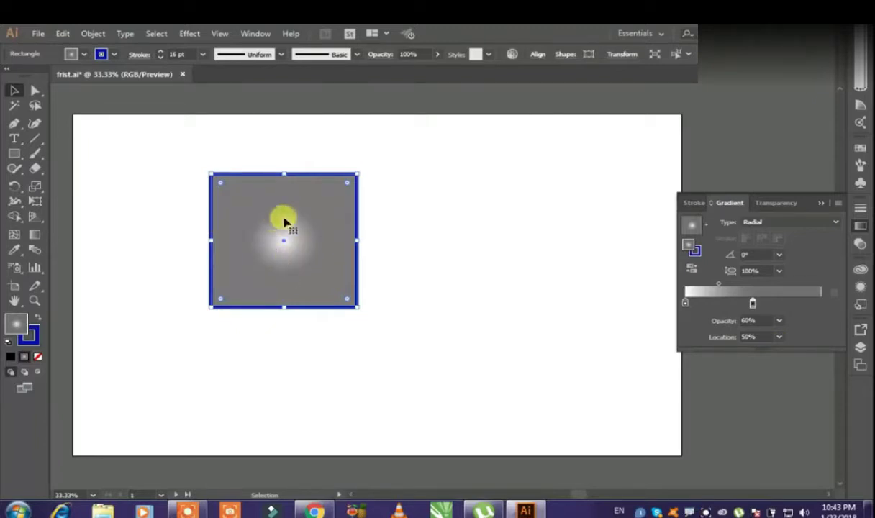
click(778, 337)
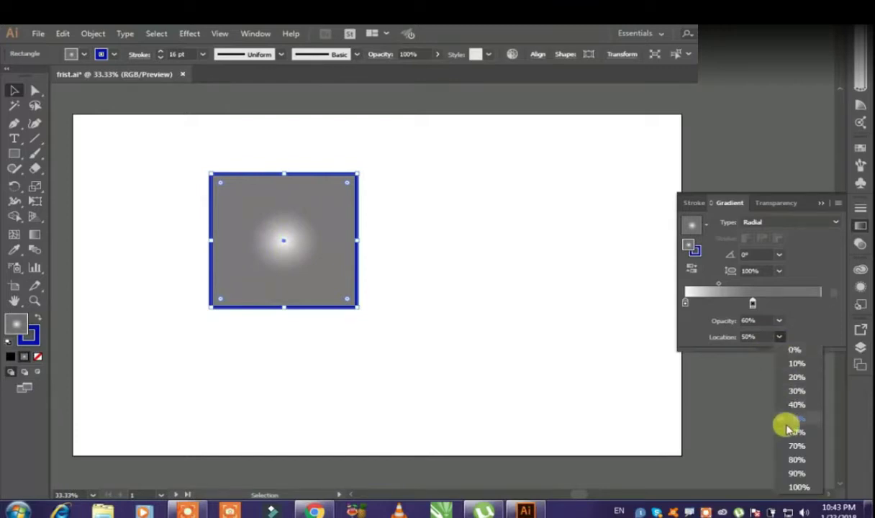
click(786, 440)
click(778, 337)
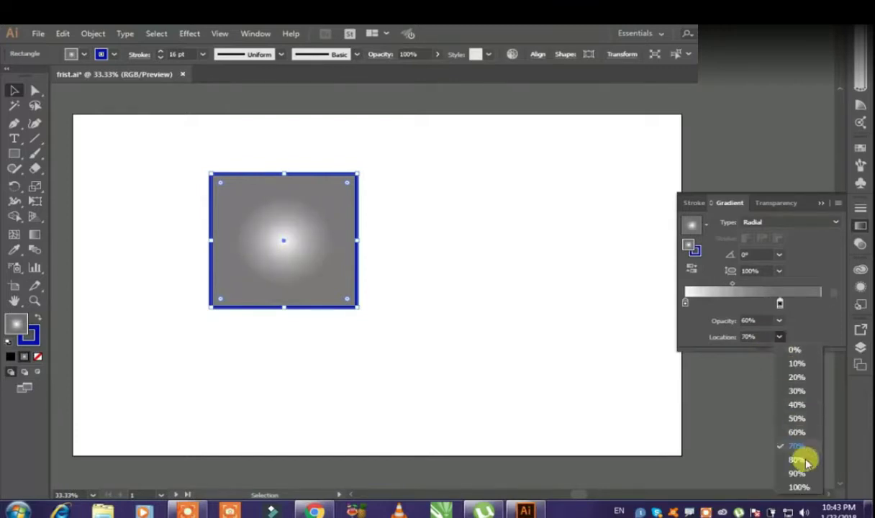
click(794, 459)
click(778, 336)
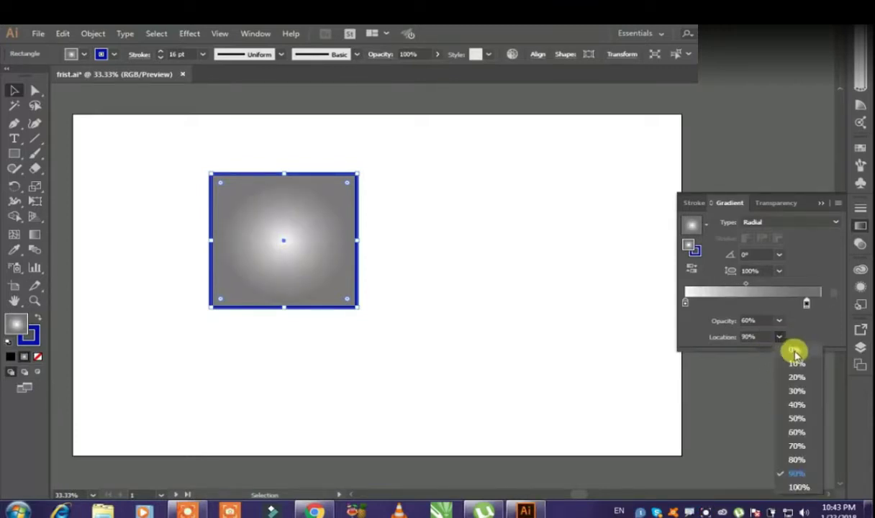
click(790, 364)
click(778, 336)
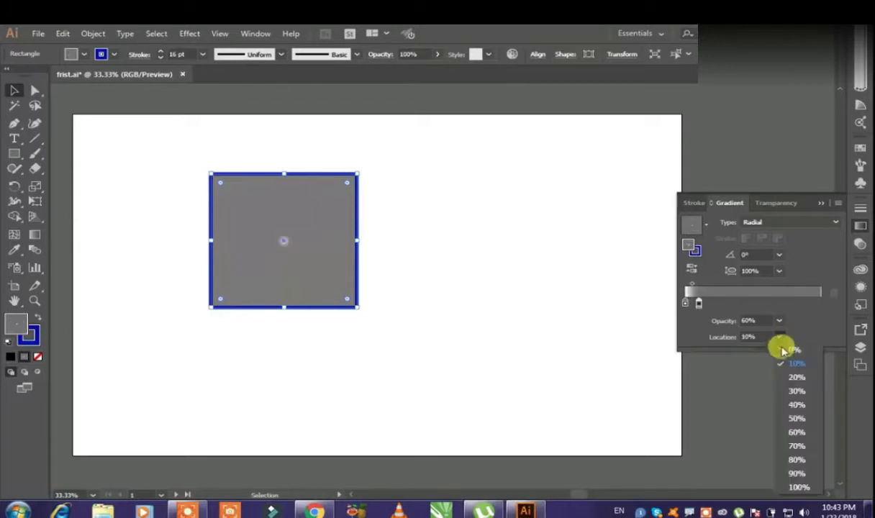
click(792, 475)
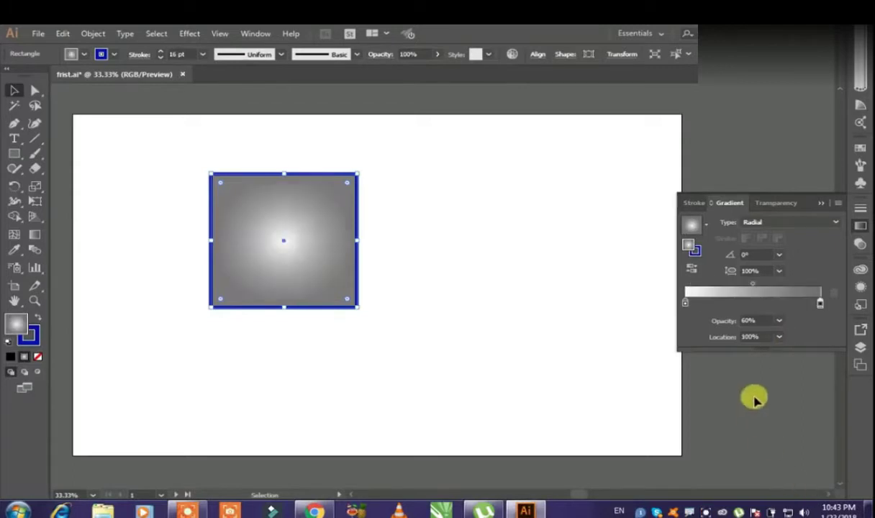
Add an extra gradient stop near the white end of the square's radial gradient and select the white stop at 0%.
click(770, 203)
click(734, 203)
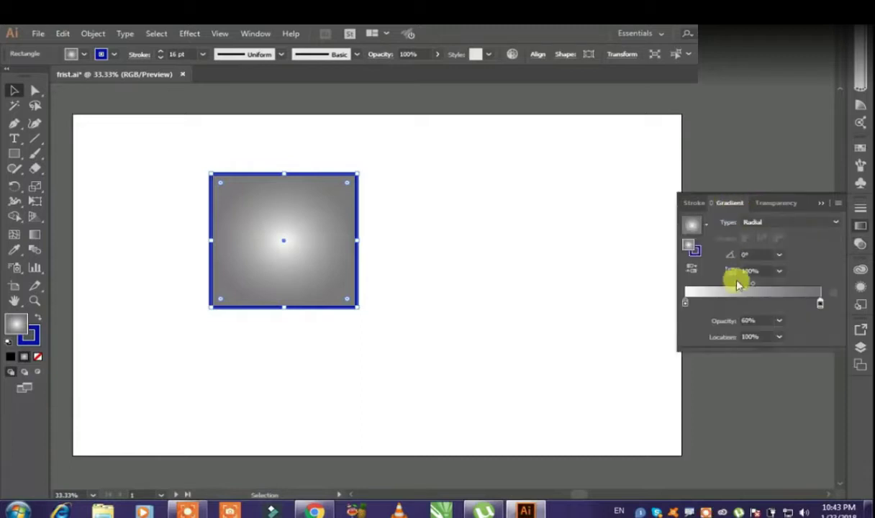
click(778, 321)
click(687, 302)
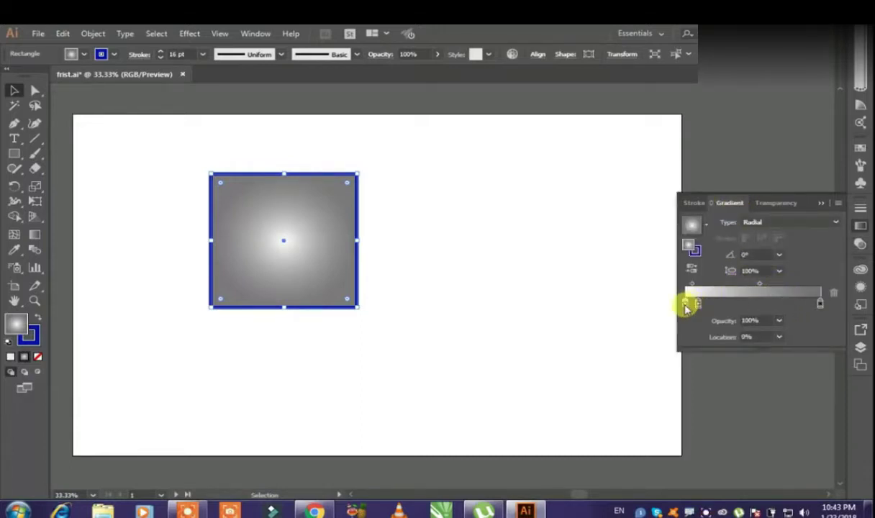
Try applying the radial gradient to the square's stroke, and undo it.
click(692, 251)
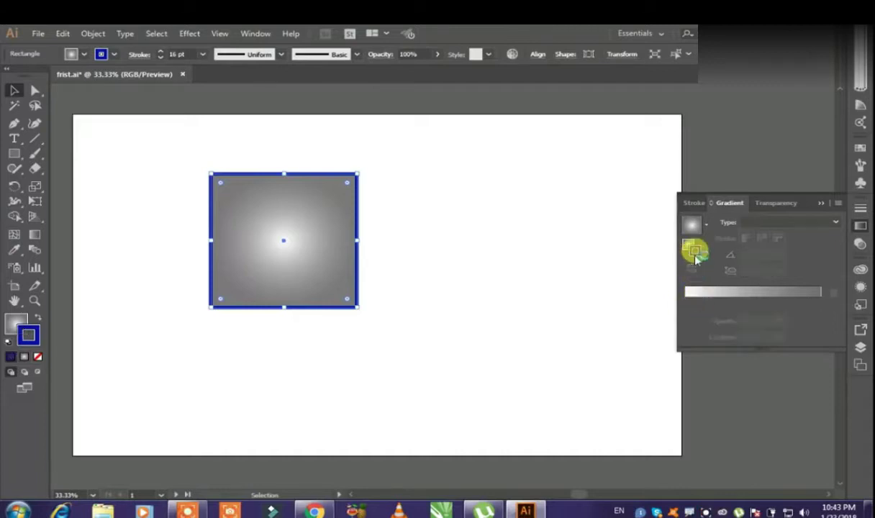
click(714, 293)
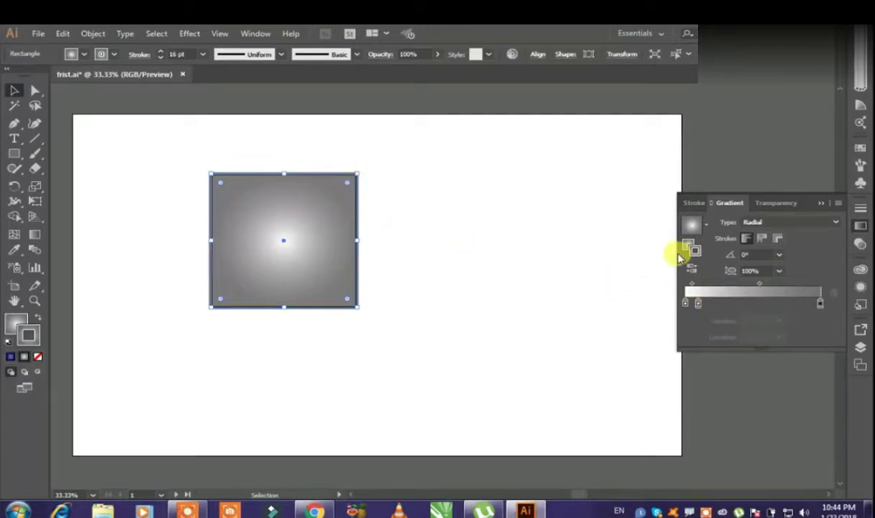
key(ctrl+z)
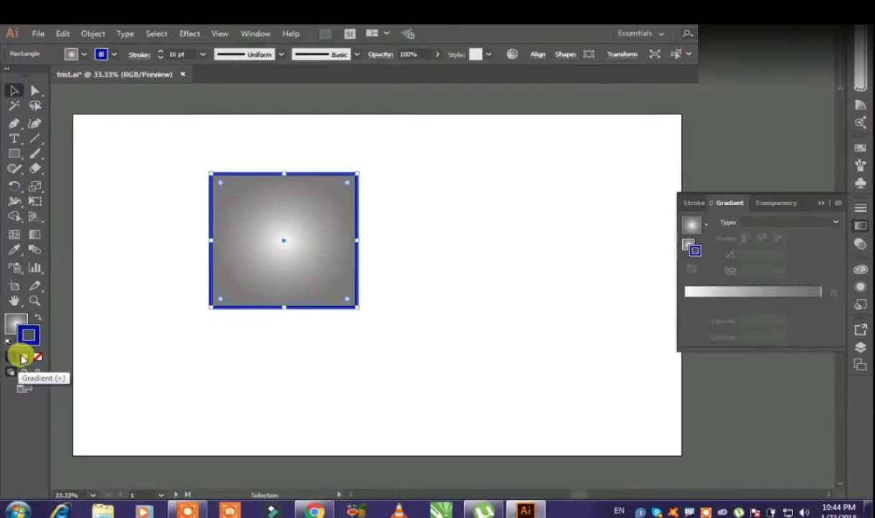
Set the square's fill to None and apply the radial gradient to its stroke.
click(15, 326)
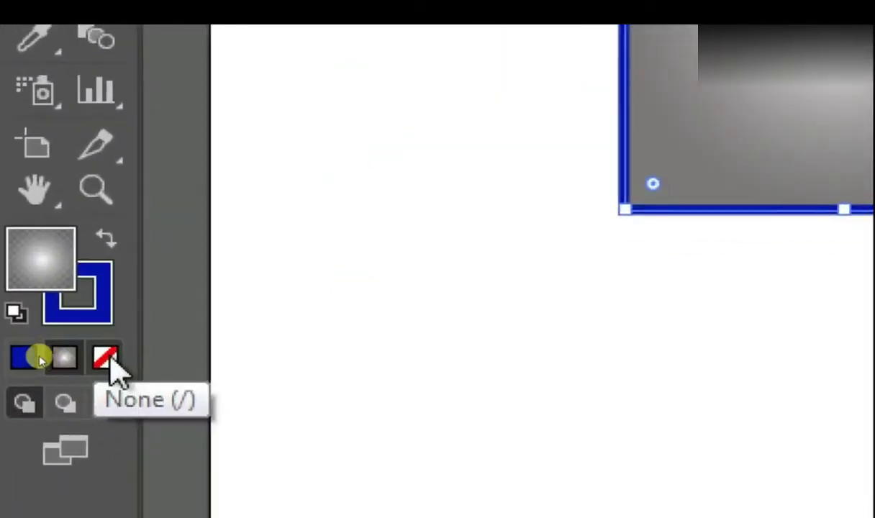
click(108, 360)
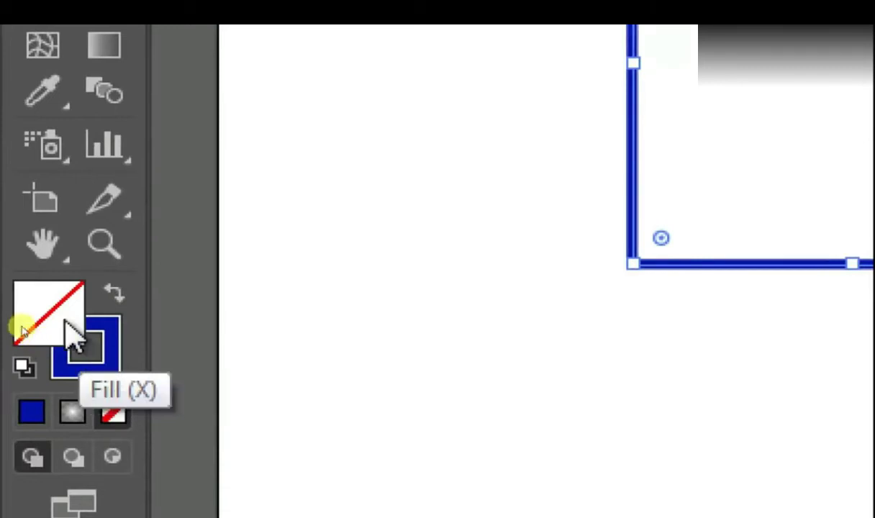
click(109, 369)
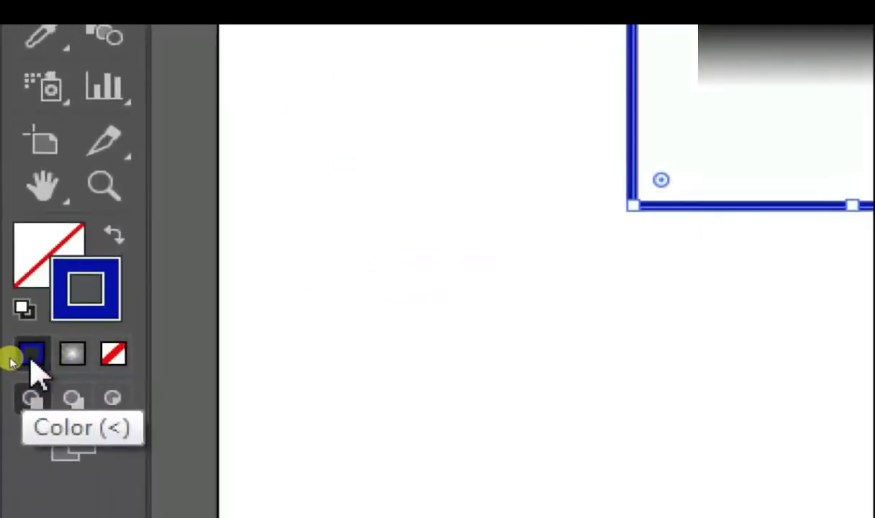
click(72, 351)
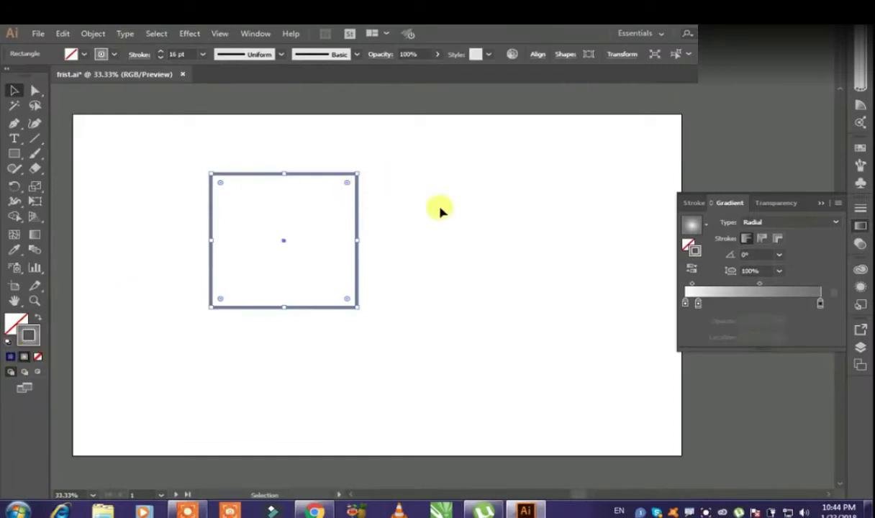
Slide the stroke gradient's dark stop inward, deselect the square, and make the stroke colour active.
drag(818, 306, 767, 307)
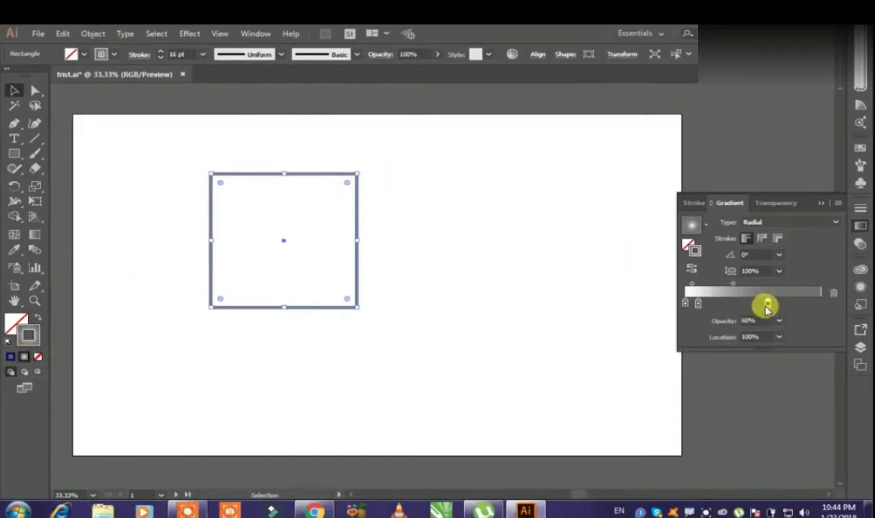
click(456, 220)
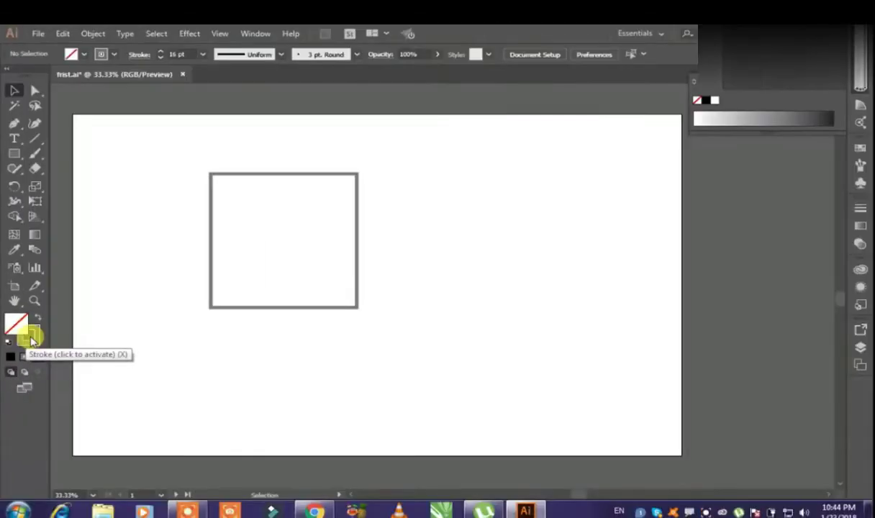
click(36, 339)
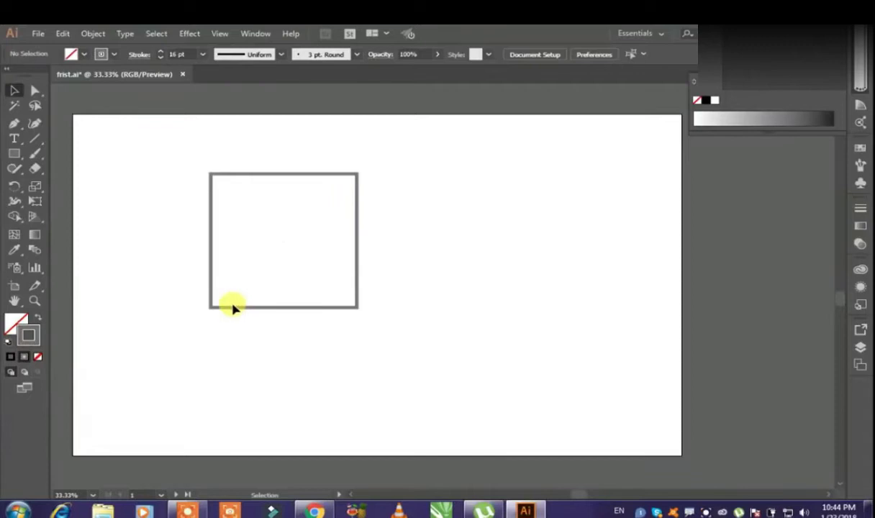
click(232, 307)
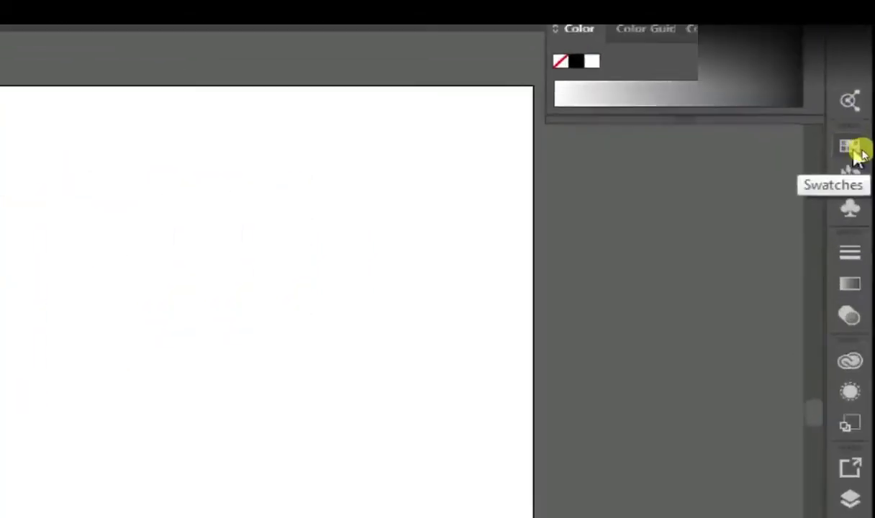
Examine the available swatches, brushes and symbols, and return to the colour swatches.
click(860, 147)
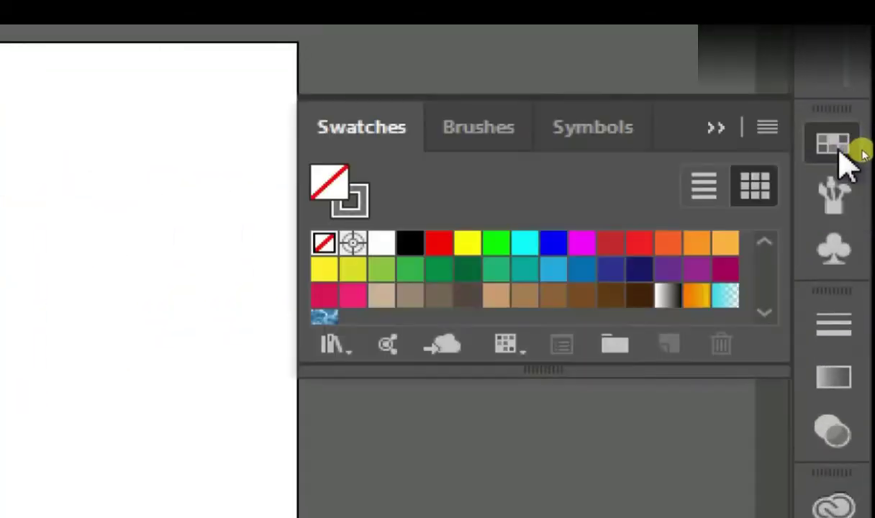
click(485, 140)
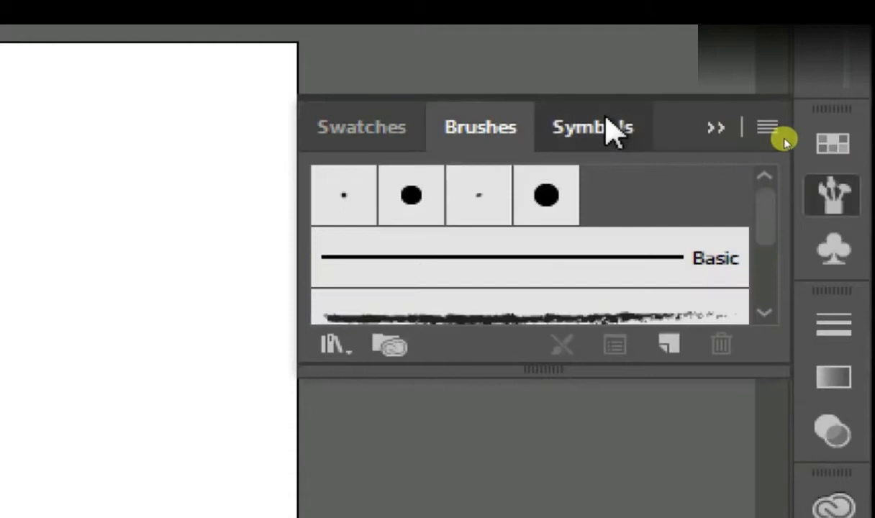
click(611, 131)
click(497, 146)
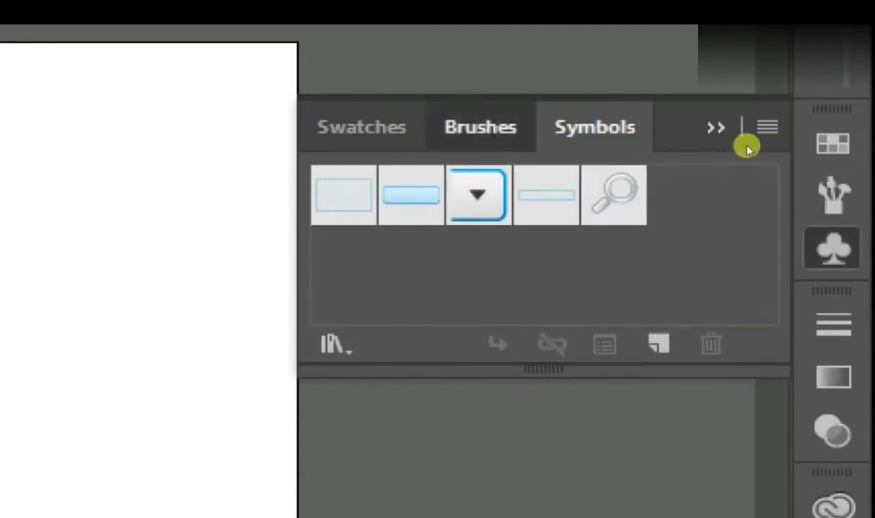
click(358, 149)
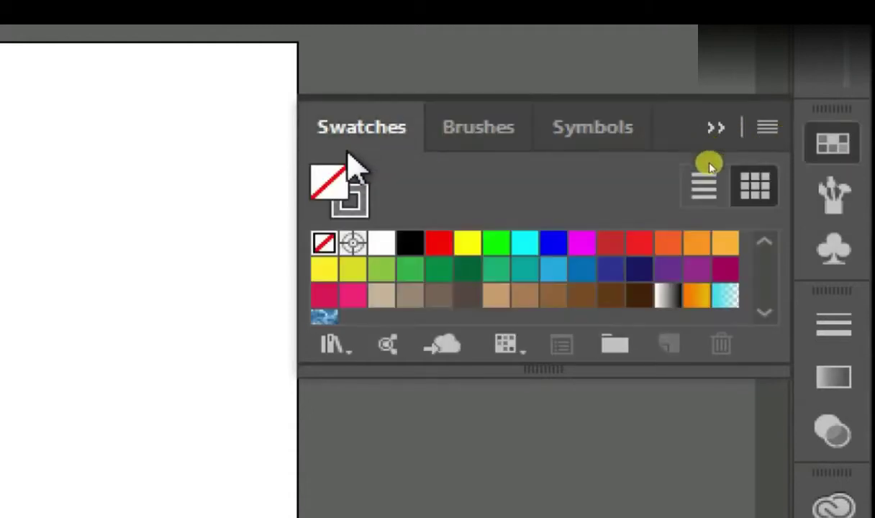
Fill the square with the bright green swatch and deselect it.
click(495, 244)
click(376, 208)
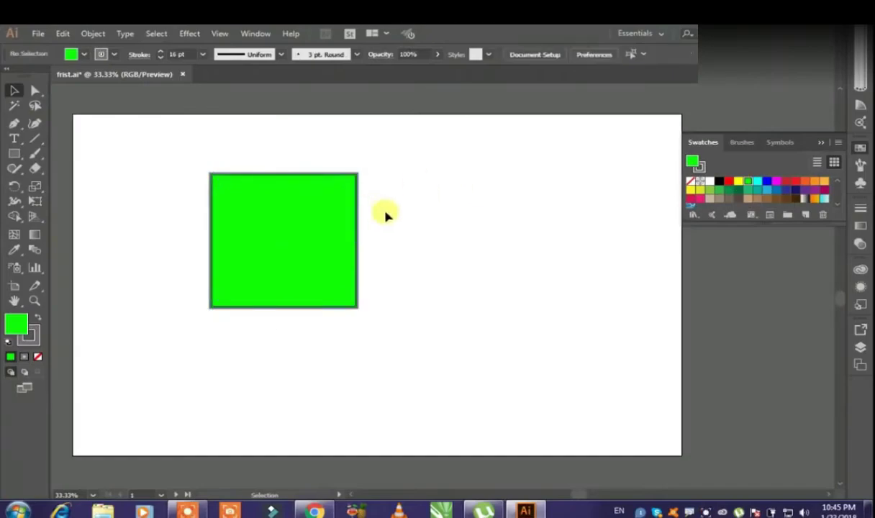
Swap the square's fill and stroke colours, and swap them back.
click(215, 269)
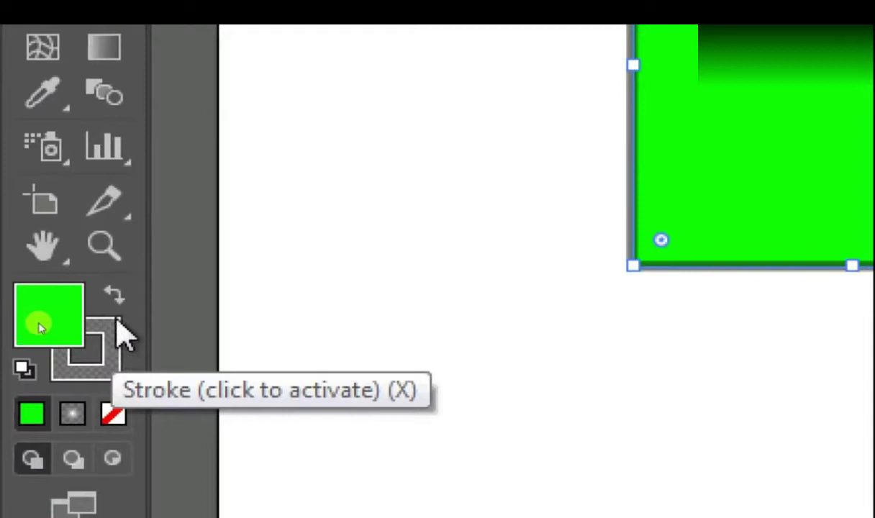
click(116, 293)
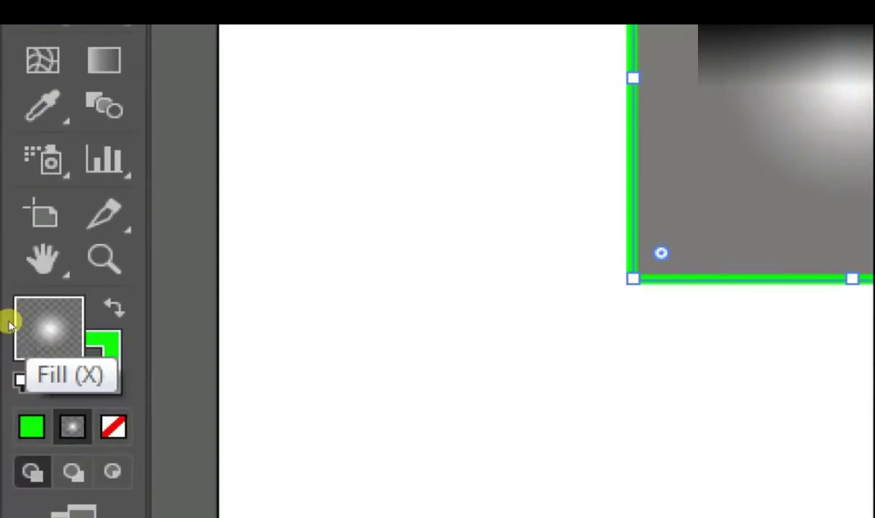
click(113, 309)
Replace the square's gradient stroke with solid bright green and deselect the square.
click(107, 366)
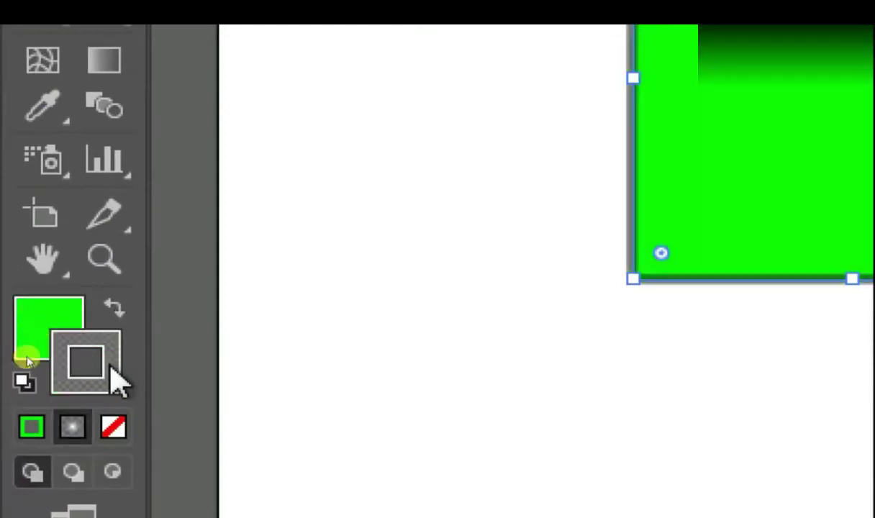
click(29, 429)
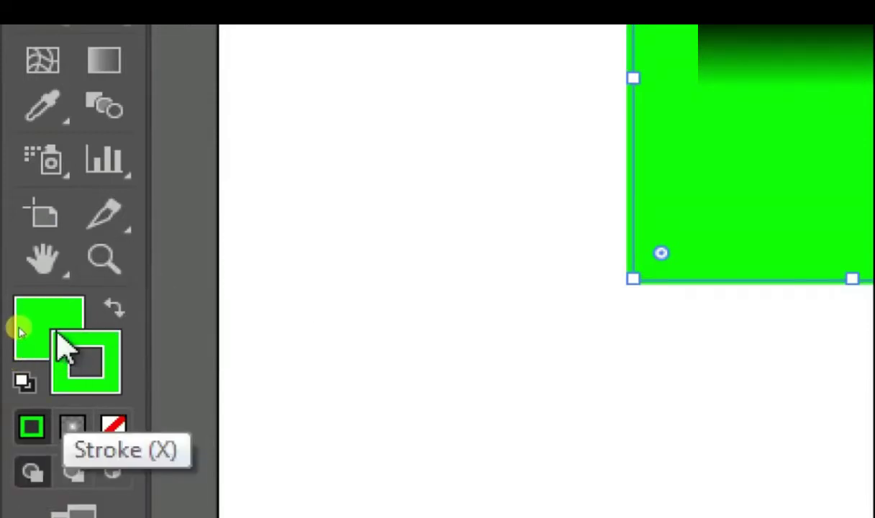
click(70, 430)
click(23, 438)
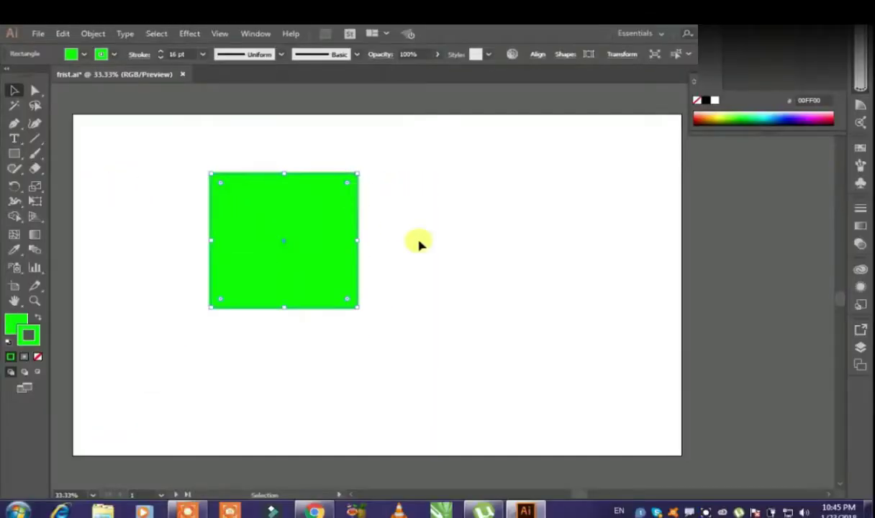
click(416, 241)
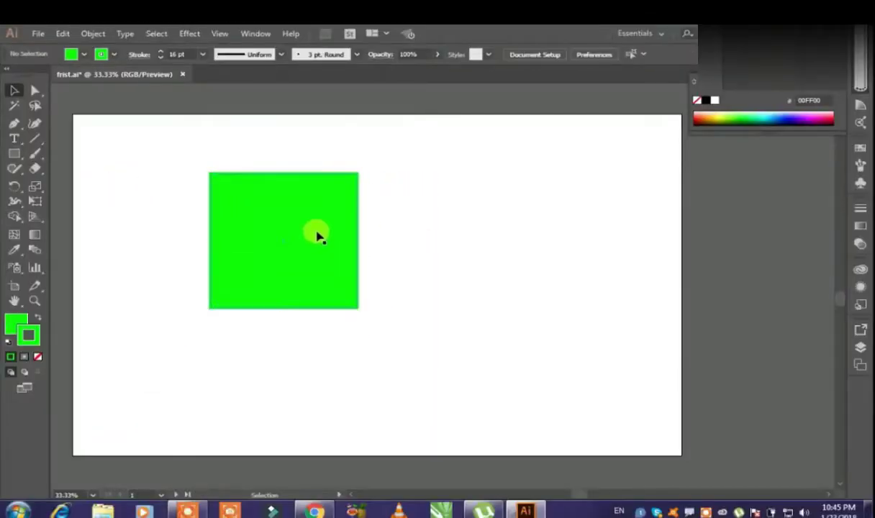
Move the green square to the right, near the upper middle of the artboard, and reselect it.
drag(319, 236, 387, 230)
click(432, 216)
click(401, 230)
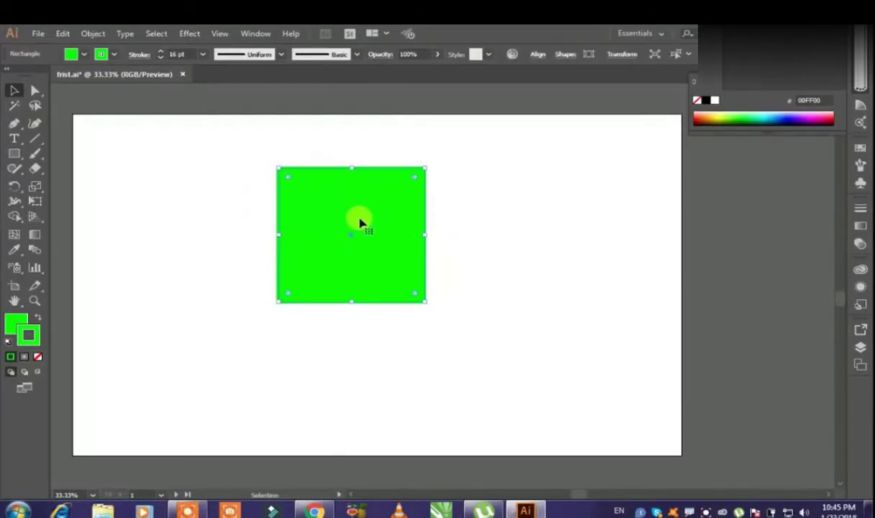
Delete the green square and undo the deletion.
key(Delete)
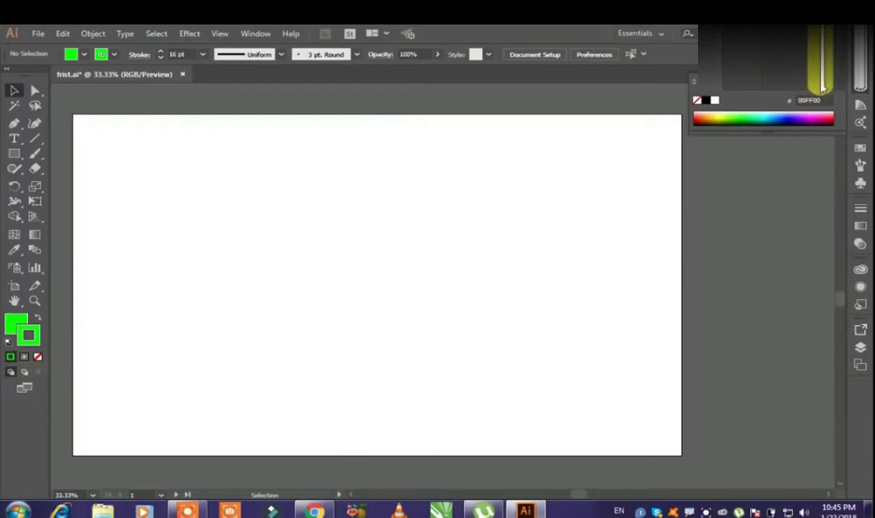
click(823, 81)
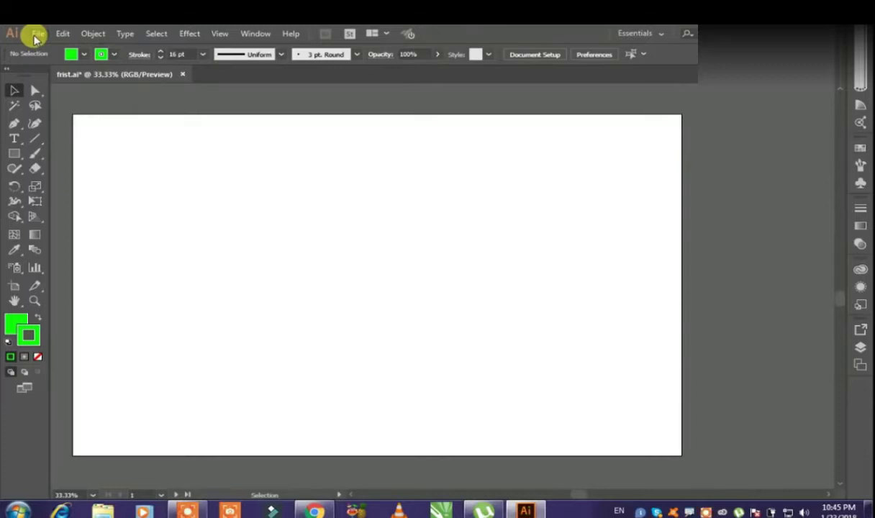
key(ctrl+z)
Move the square slightly down and left, and recolour its stroke purple from the RGB spectrum.
click(210, 188)
drag(354, 225, 335, 257)
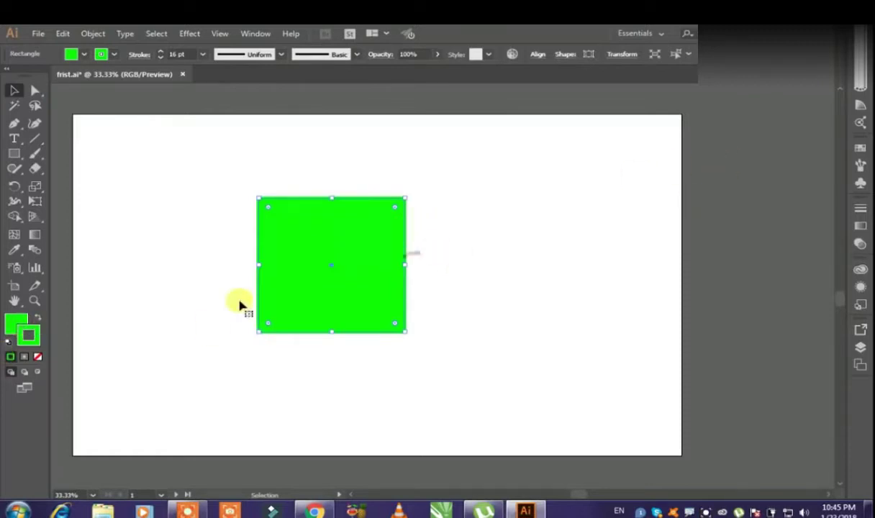
click(859, 99)
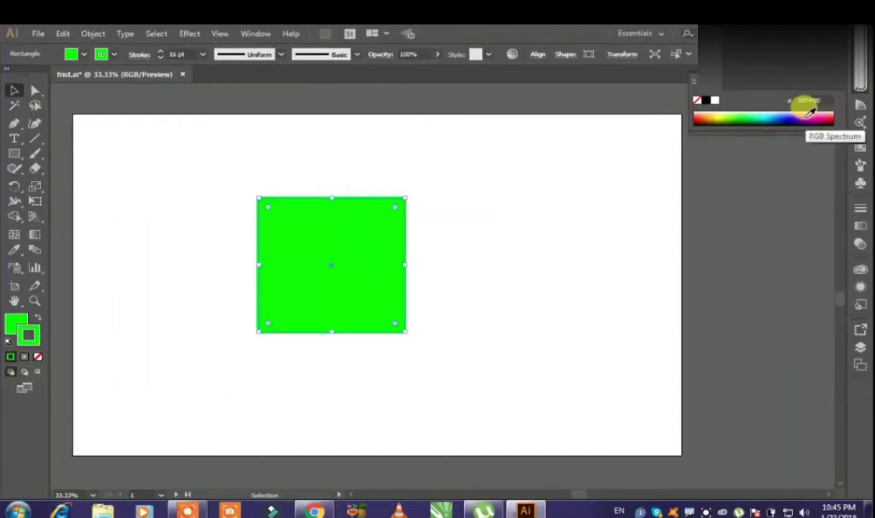
click(809, 114)
click(595, 180)
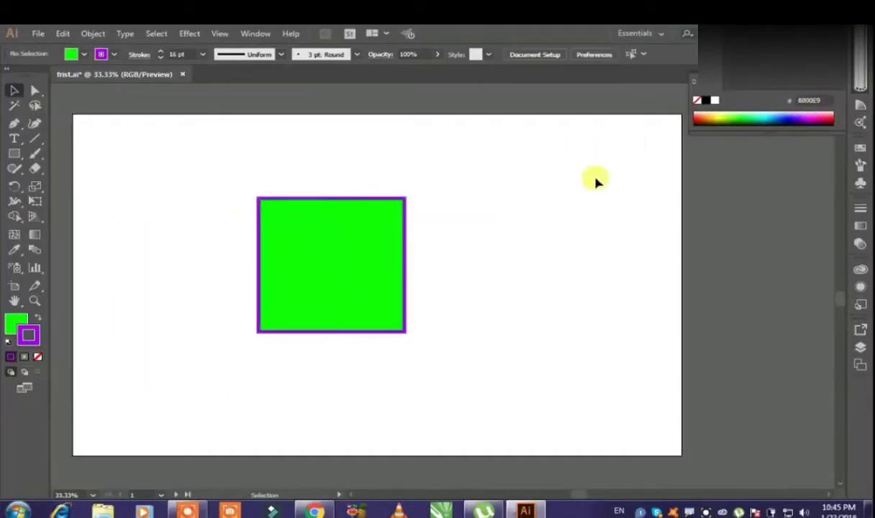
Move the square to the artboard's upper left and back to its upper middle with the Selection tool.
click(348, 225)
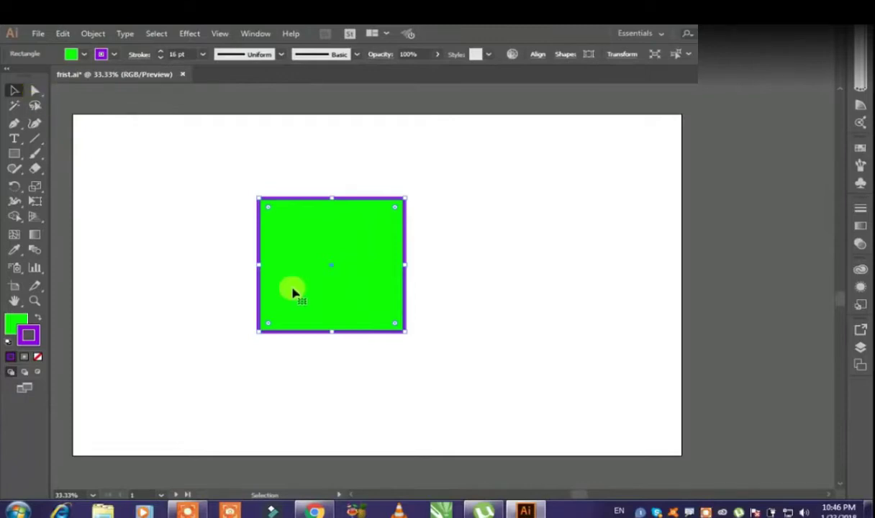
drag(266, 261, 176, 232)
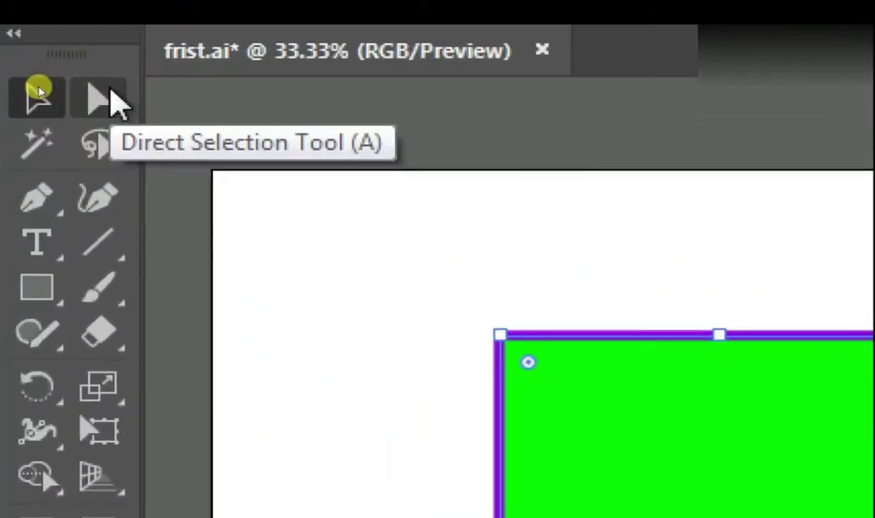
click(101, 100)
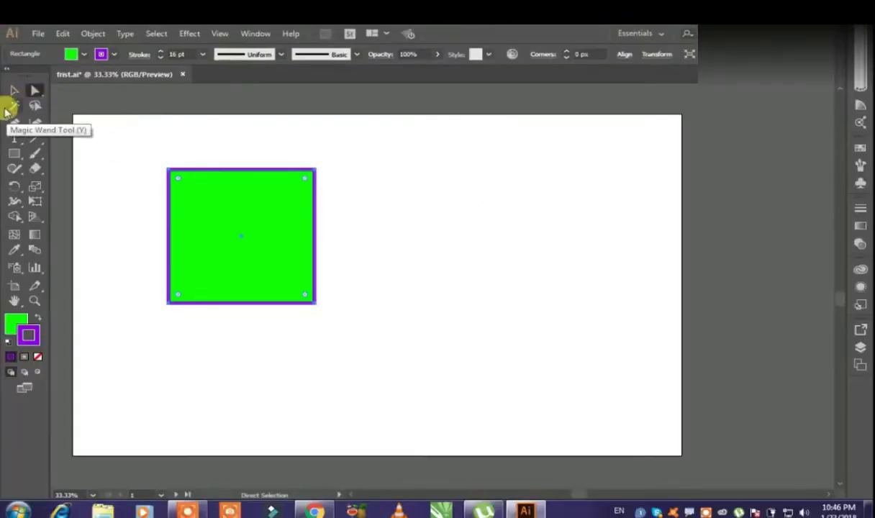
click(36, 90)
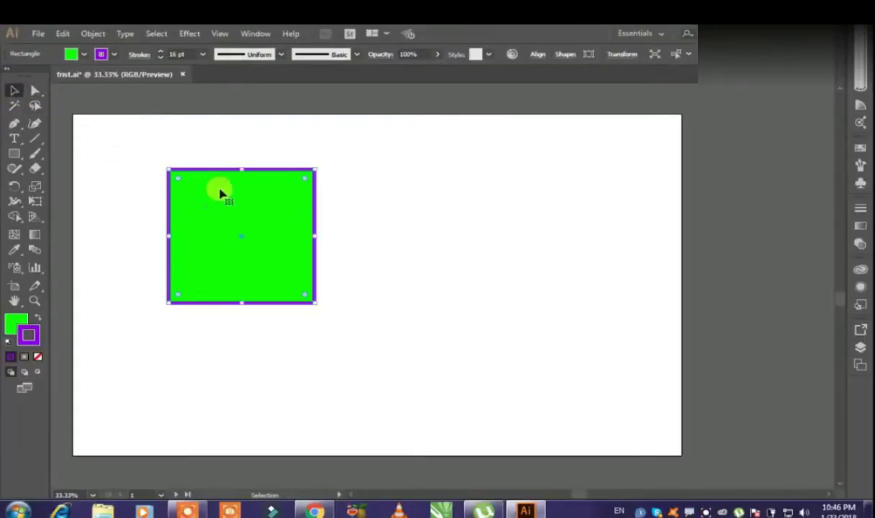
drag(225, 212, 333, 204)
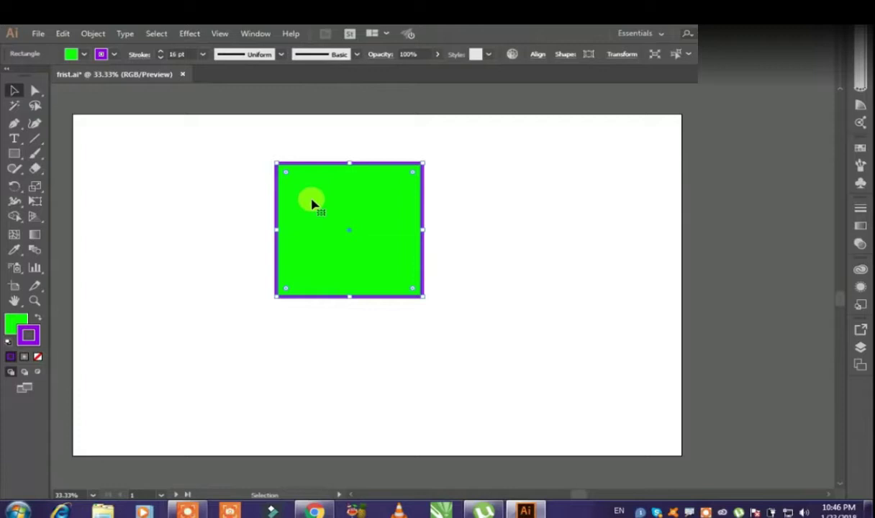
Reshape the square into an irregular quadrilateral by moving its corner anchor points individually with the Direct Selection tool.
key(a)
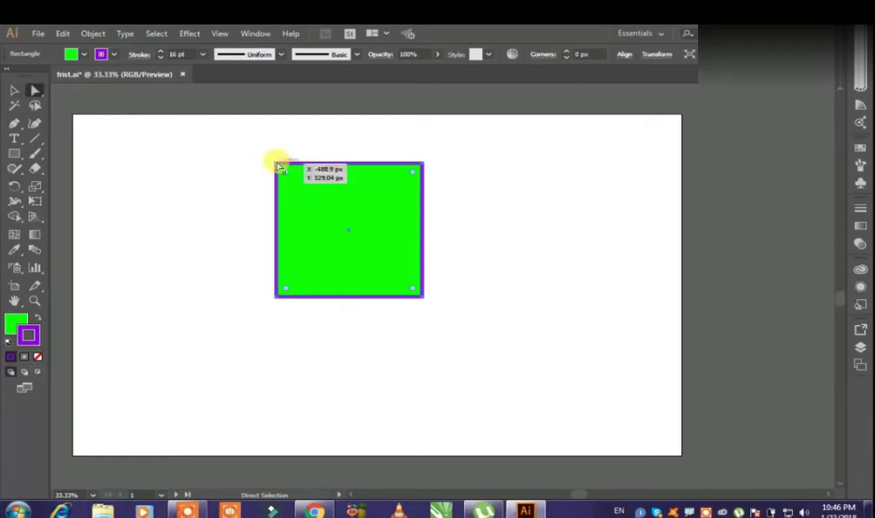
drag(423, 167, 591, 185)
drag(501, 310, 583, 374)
drag(352, 314, 431, 291)
drag(355, 178, 363, 168)
drag(432, 292, 444, 291)
click(40, 92)
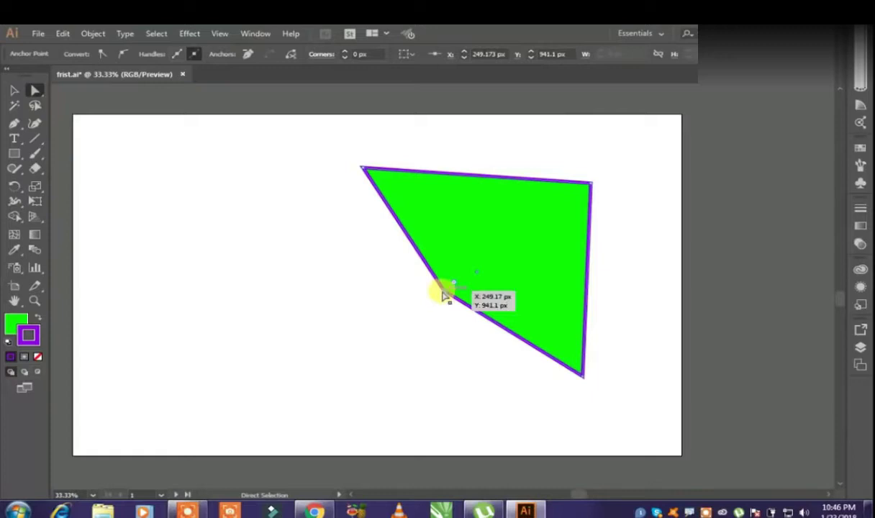
drag(444, 293, 409, 274)
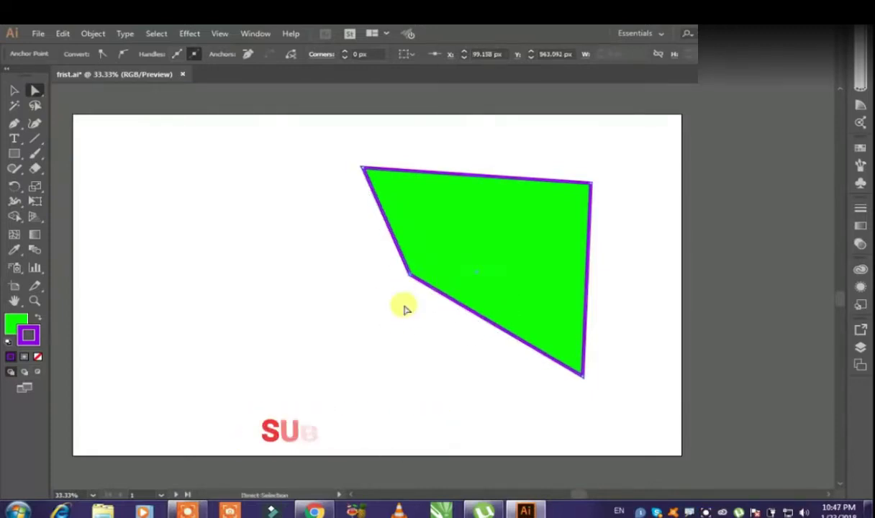
Move the quadrilateral's upper-right and lower-left anchor points to form a narrow slanted diamond, and deselect it.
click(404, 307)
click(410, 274)
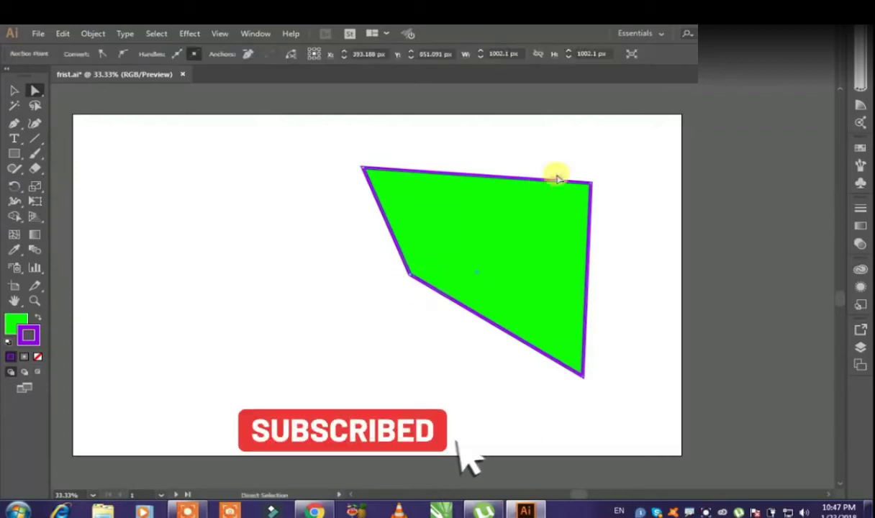
click(108, 205)
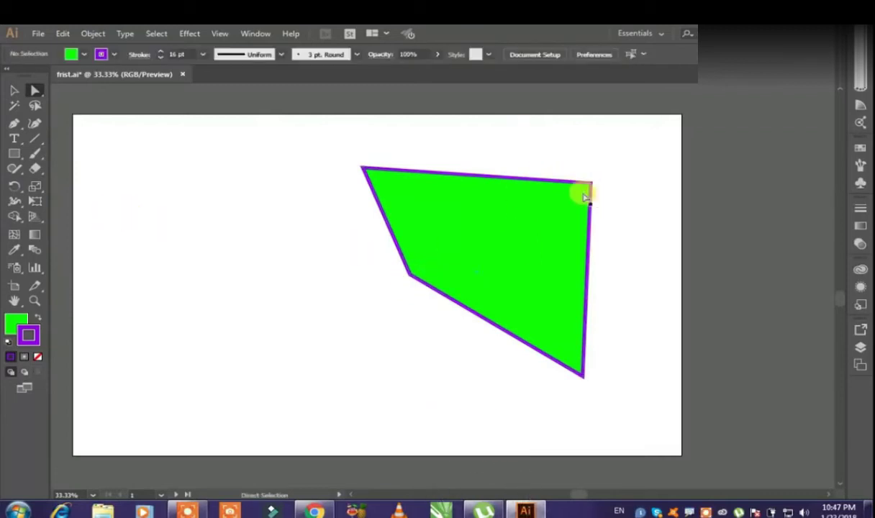
drag(590, 188, 416, 308)
drag(453, 252, 475, 239)
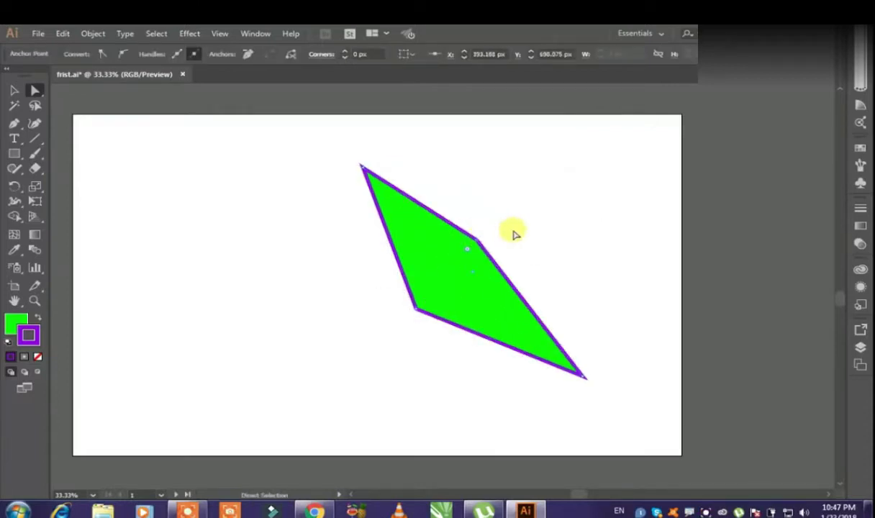
click(238, 274)
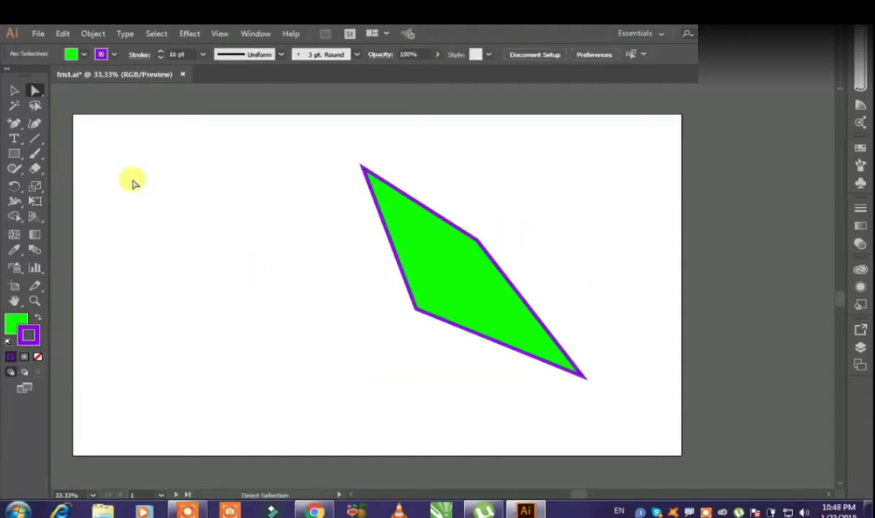
Move the whole slanted diamond to the left with the Direct Selection tool and deselect it.
click(35, 92)
drag(393, 218, 279, 207)
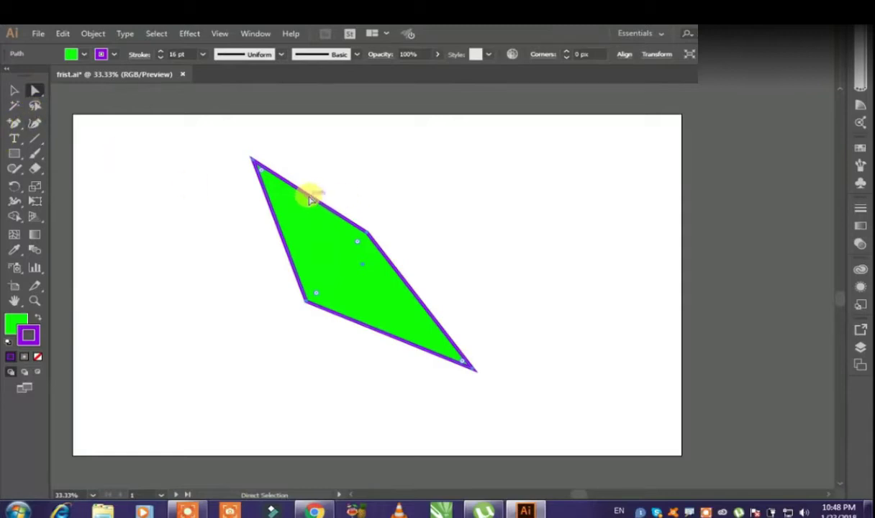
click(383, 196)
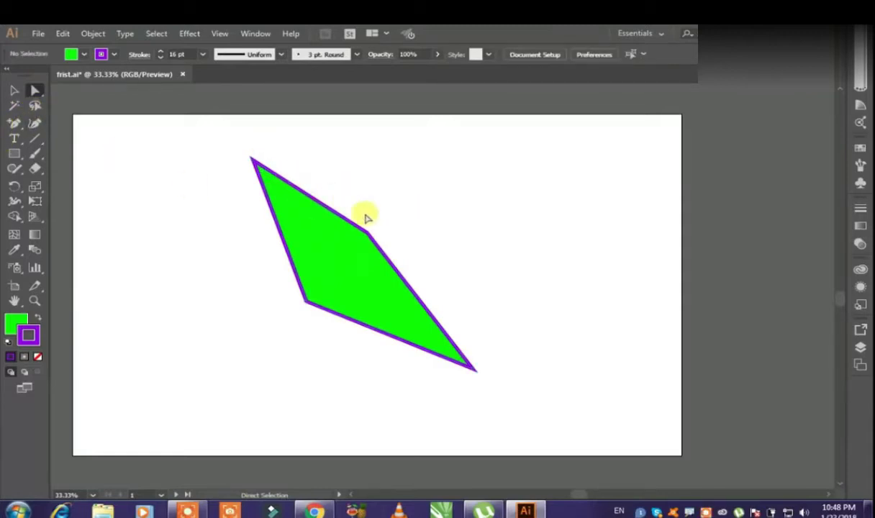
Undo the diamond's move and all the anchor point edits back to the original square.
key(ctrl+z)
key(ctrl+z)
key(ctrl+z)
key(ctrl+z)
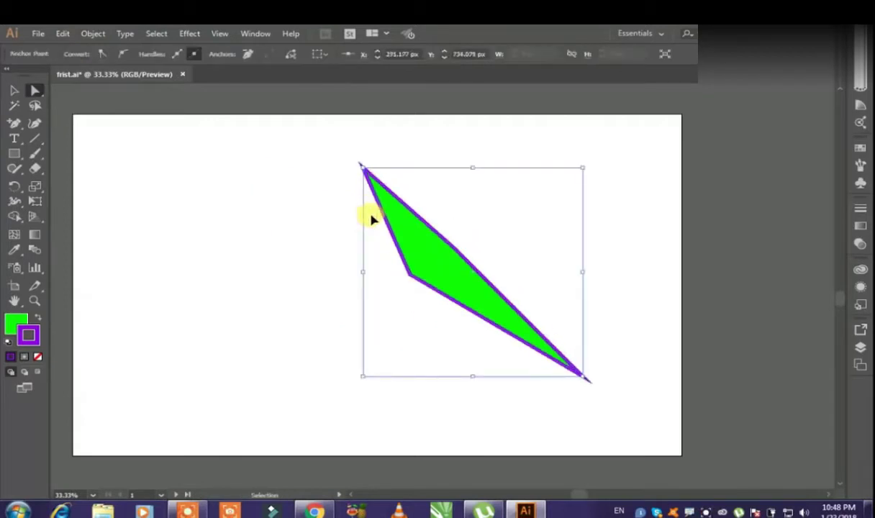
key(ctrl+z)
key(ctrl+z)
key(ctrl+z)
key(ctrl+z)
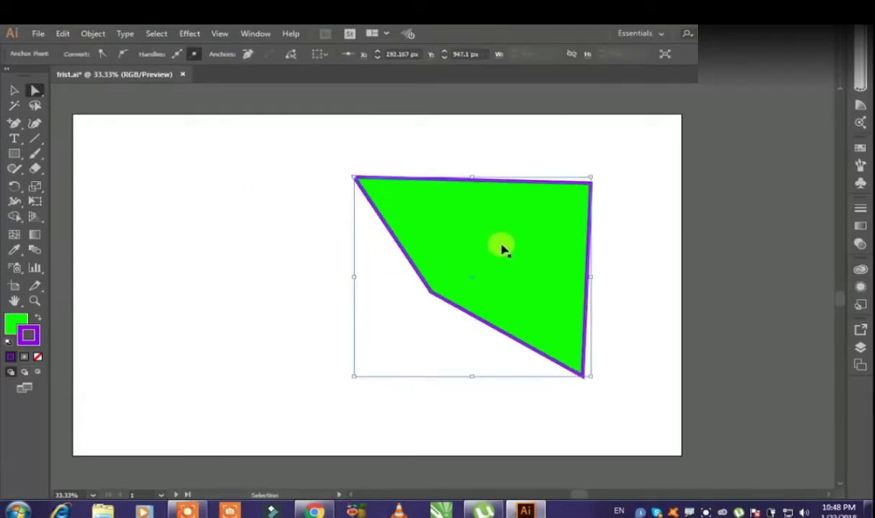
key(ctrl+z)
key(ctrl+z)
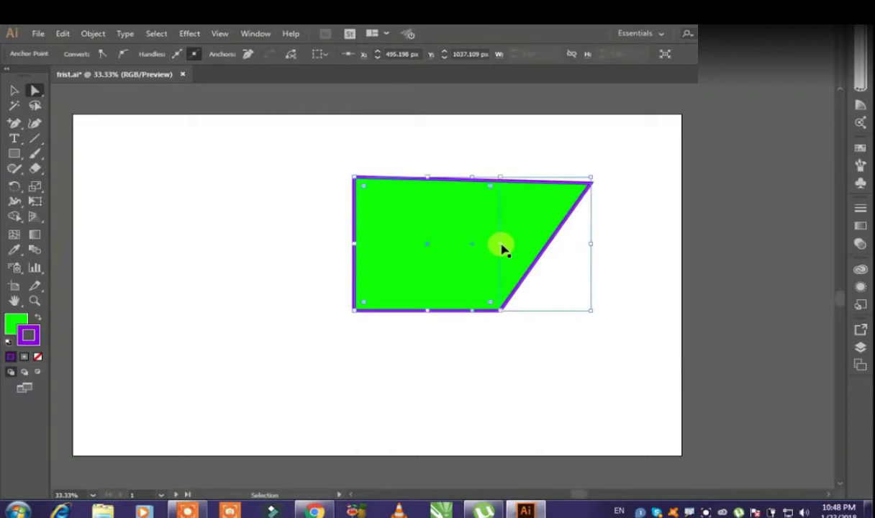
key(ctrl+z)
Move the whole square toward the left side of the artboard with the Direct Selection tool.
click(543, 240)
drag(408, 196, 238, 203)
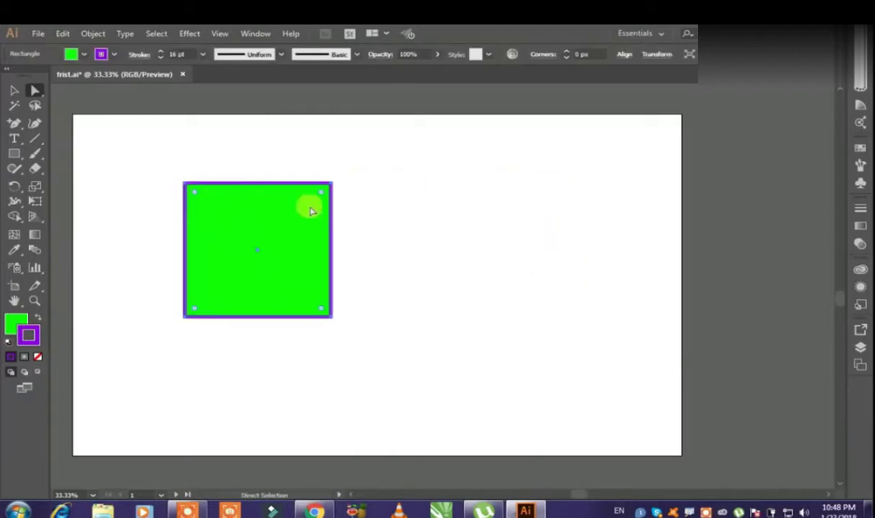
Try pulling the square's upper-right corner and its right edge outward, undoing each change.
drag(329, 182, 527, 200)
click(470, 174)
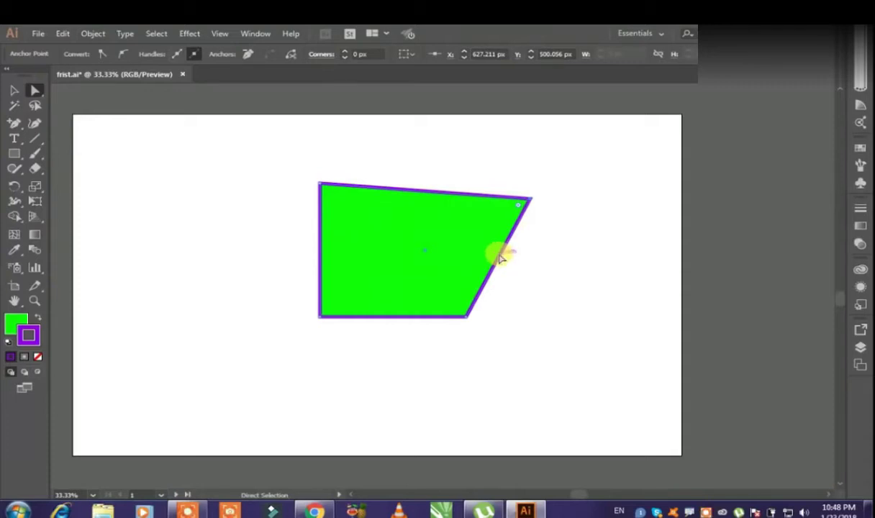
key(ctrl+z)
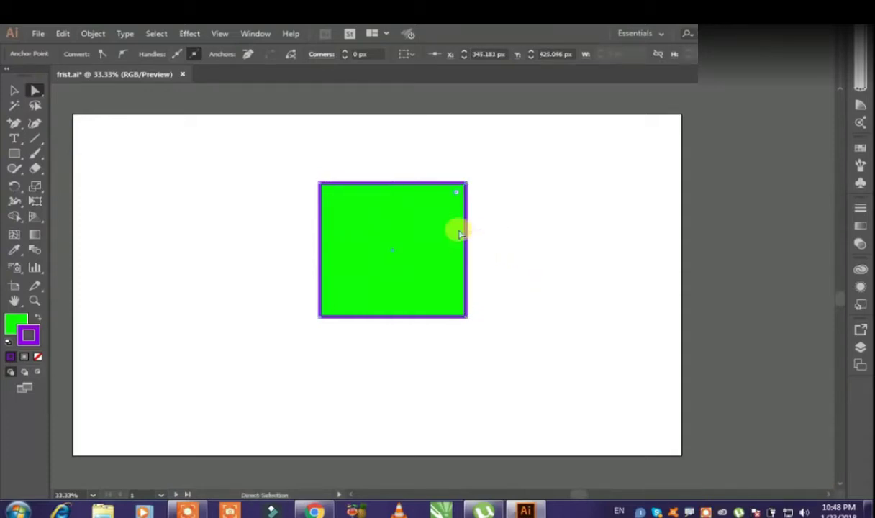
drag(466, 245, 503, 248)
key(ctrl+z)
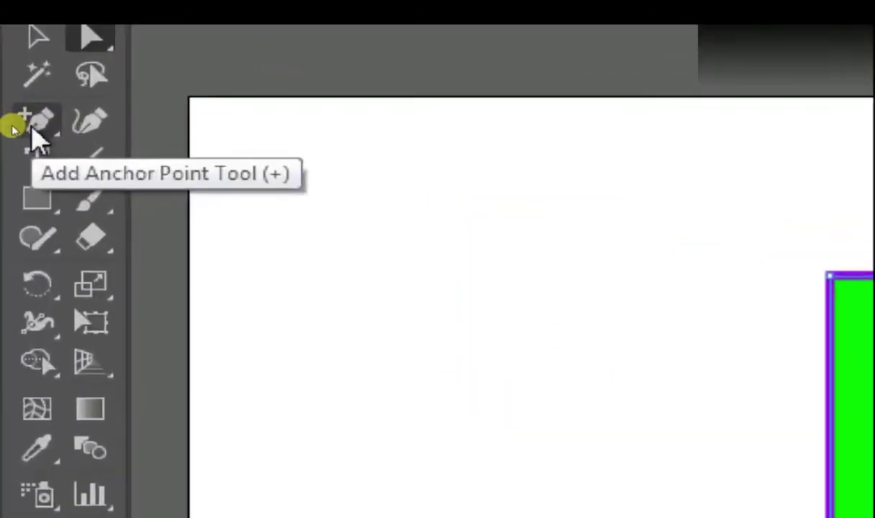
Add an anchor point at the middle of the square's right edge and pull it outward into a point.
click(13, 127)
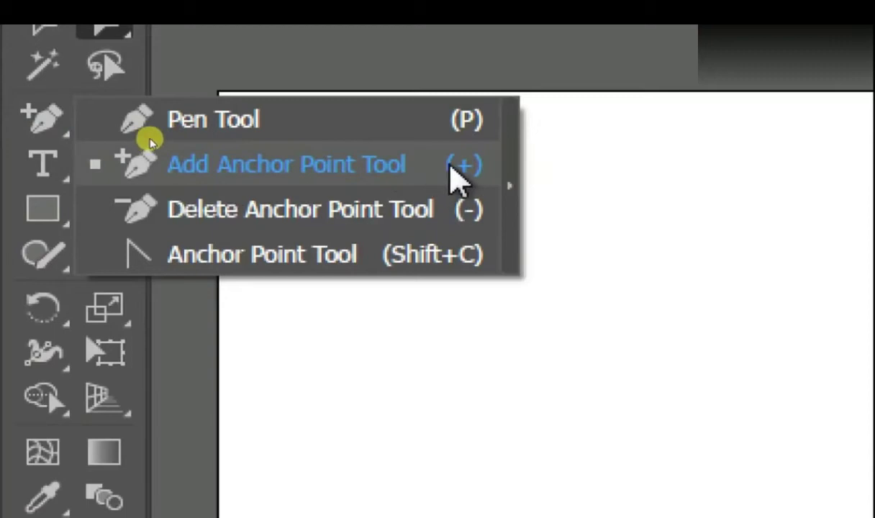
click(451, 167)
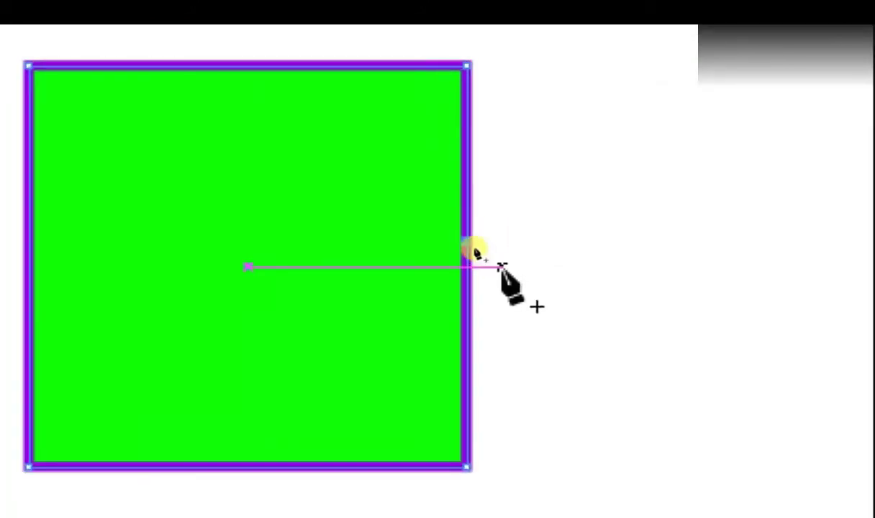
click(466, 245)
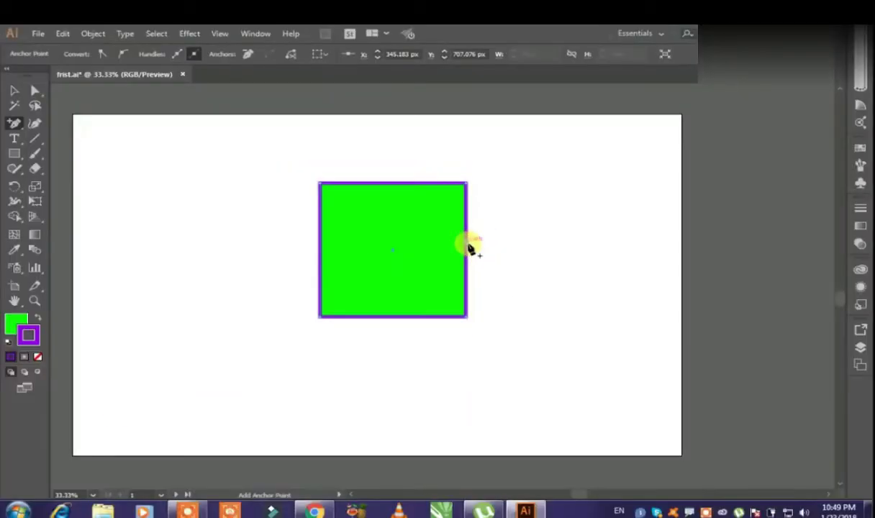
click(16, 90)
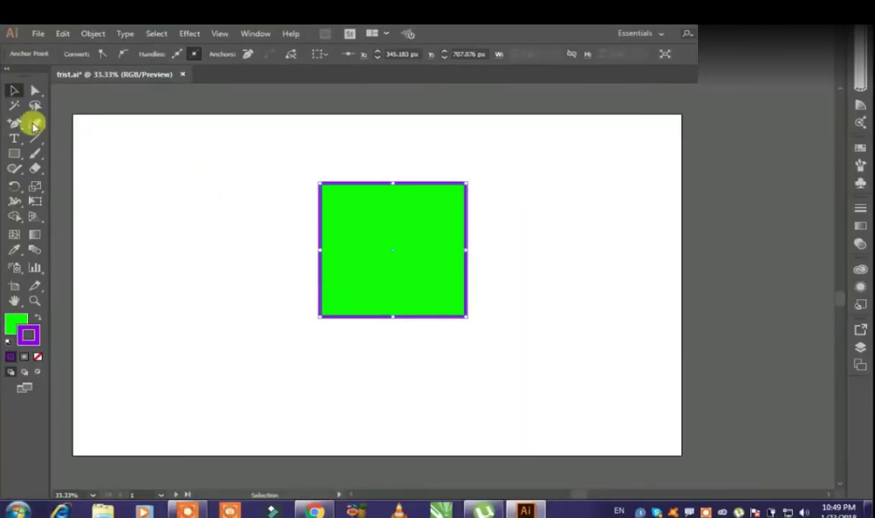
click(31, 91)
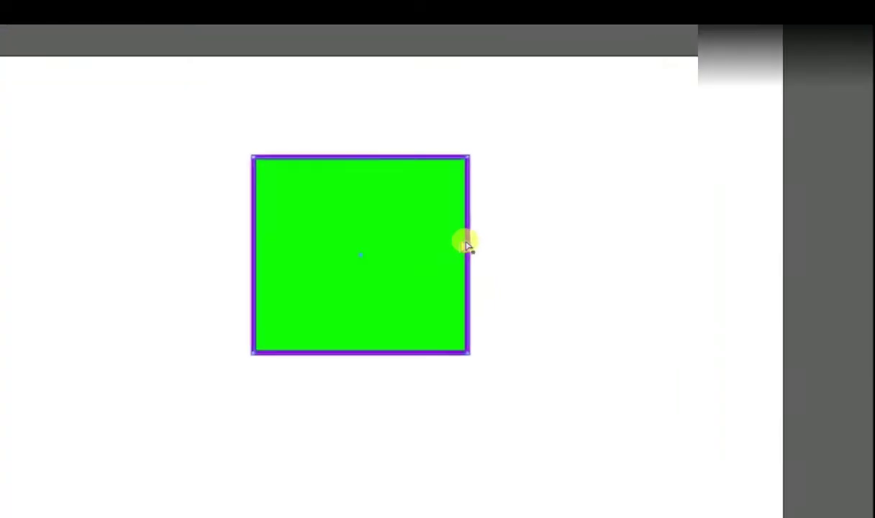
drag(467, 243, 658, 267)
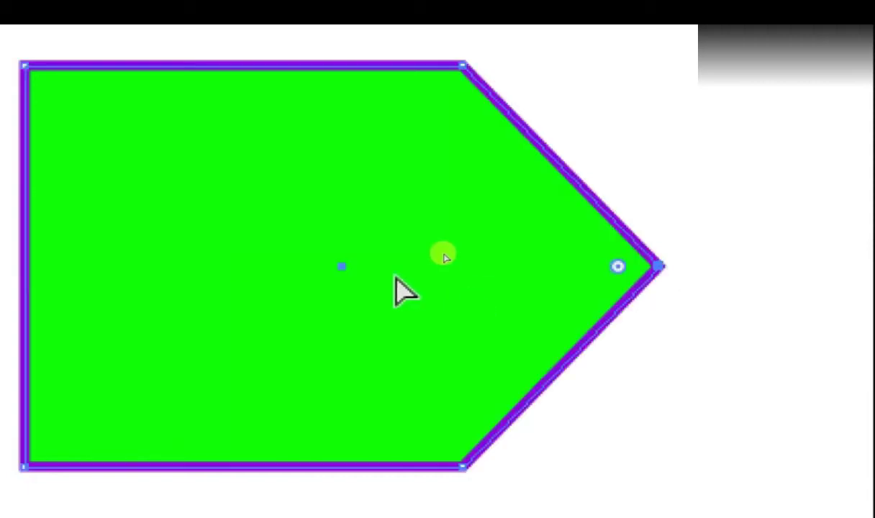
Select the pointed shape and its tip anchor with the Direct Selection tool, and review the available grid and point snapping options.
key(v)
key(a)
click(258, 192)
click(432, 247)
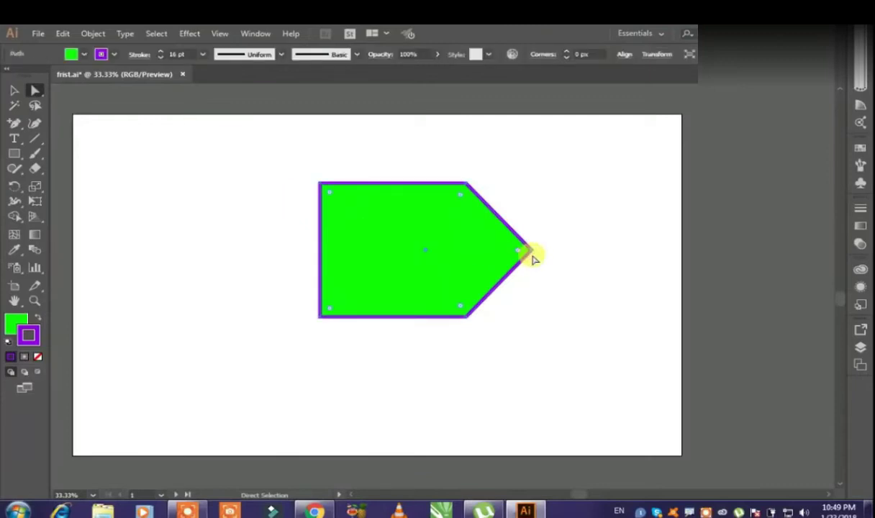
click(532, 251)
click(218, 33)
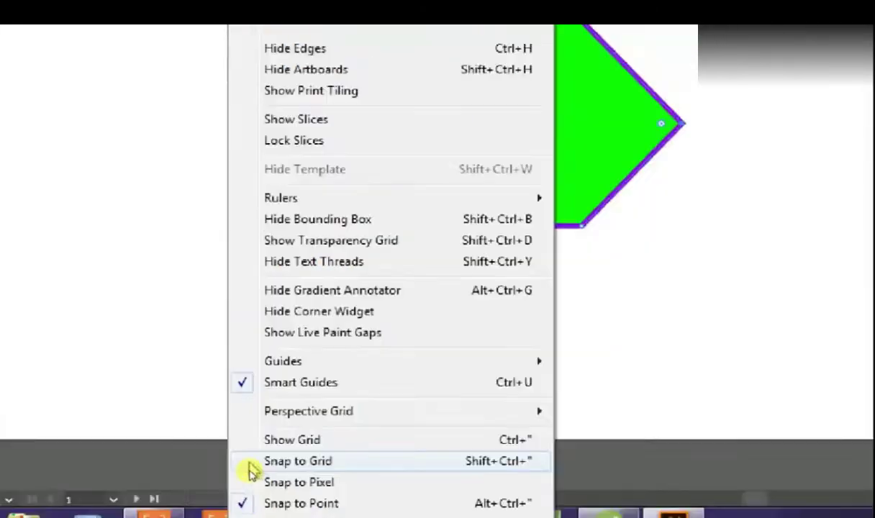
click(638, 304)
click(645, 106)
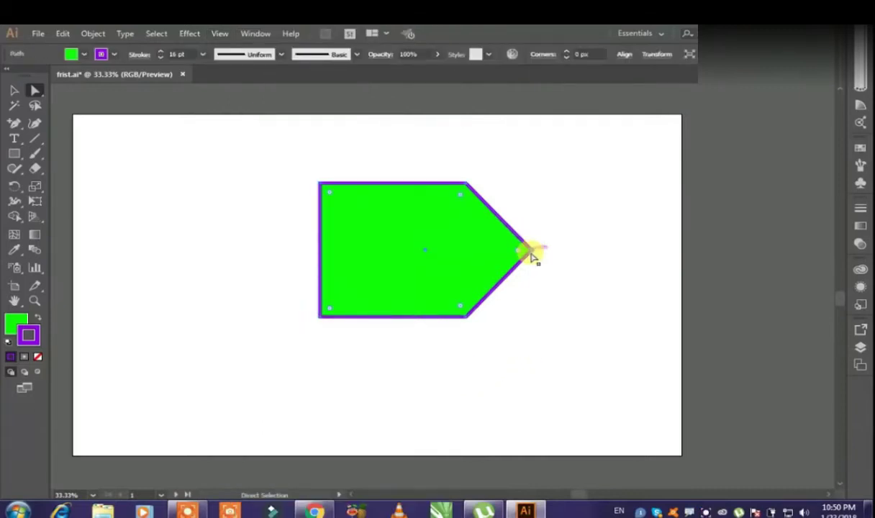
Move the whole pointed shape toward the artboard's right side and back to the left of centre.
drag(533, 257, 534, 258)
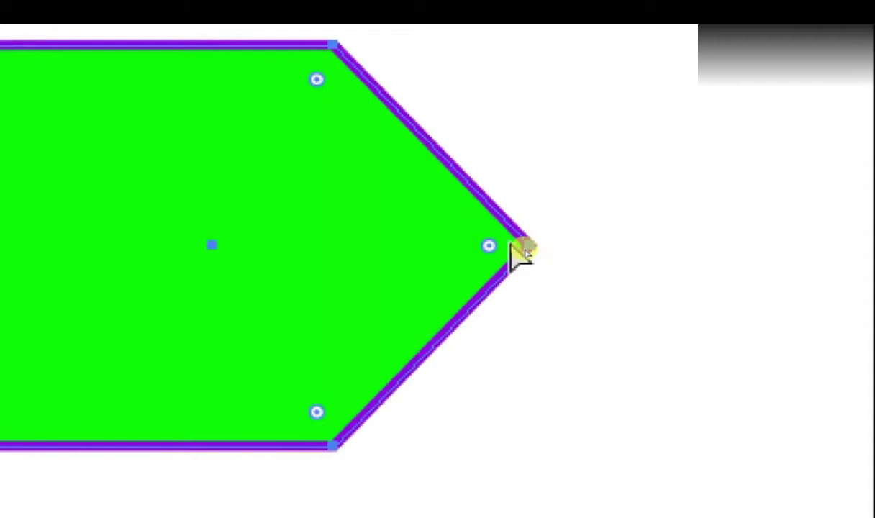
drag(532, 256, 712, 246)
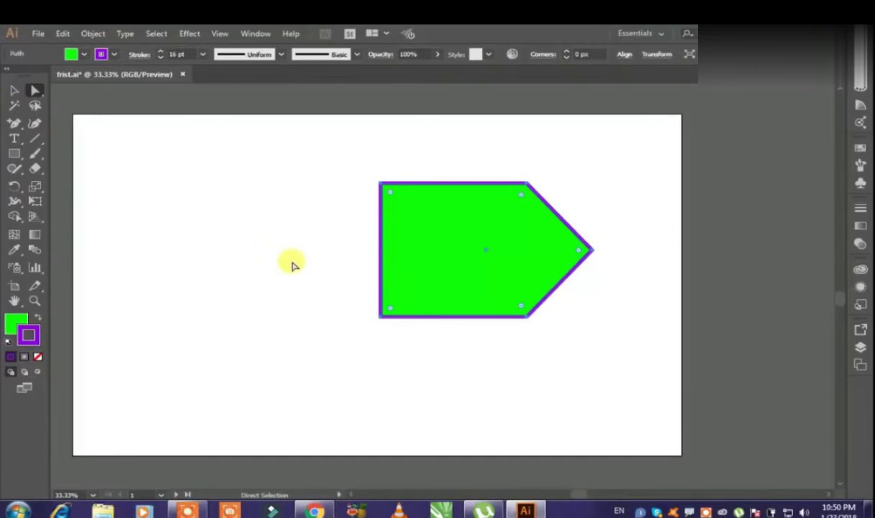
click(265, 277)
drag(445, 235, 314, 238)
Turn on Snap to Grid and pull the shape's tip anchor outward to X 387 px, Y 765 px.
click(218, 34)
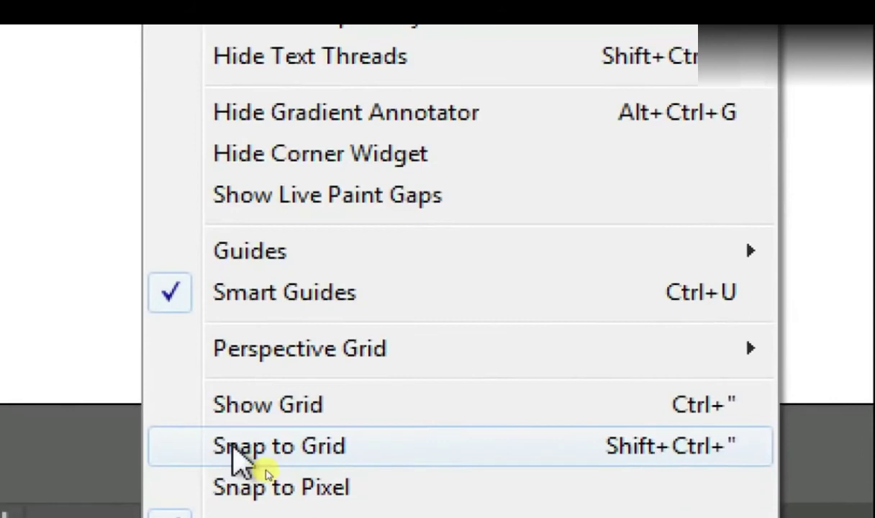
click(164, 450)
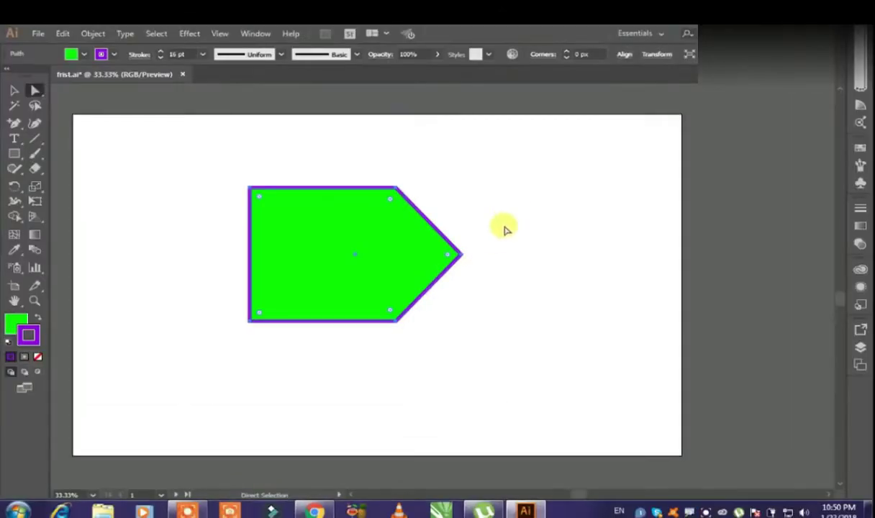
click(460, 256)
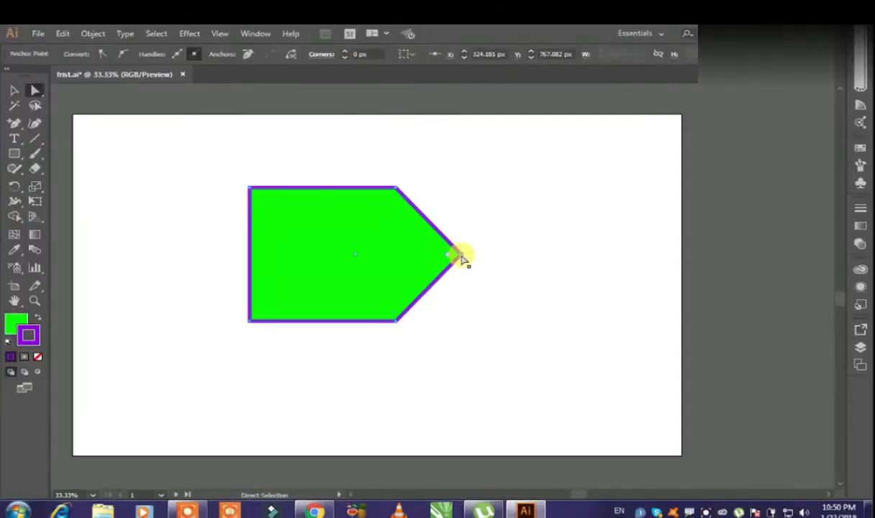
drag(469, 259, 555, 260)
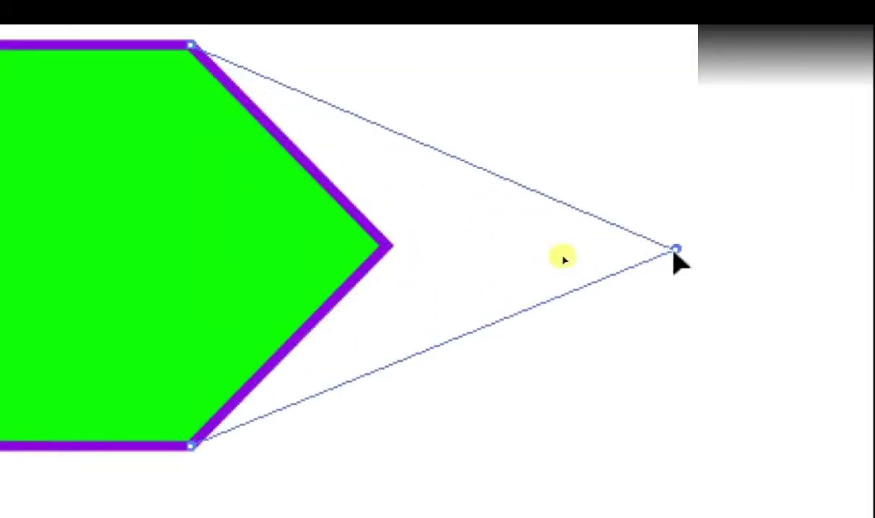
drag(676, 251, 428, 242)
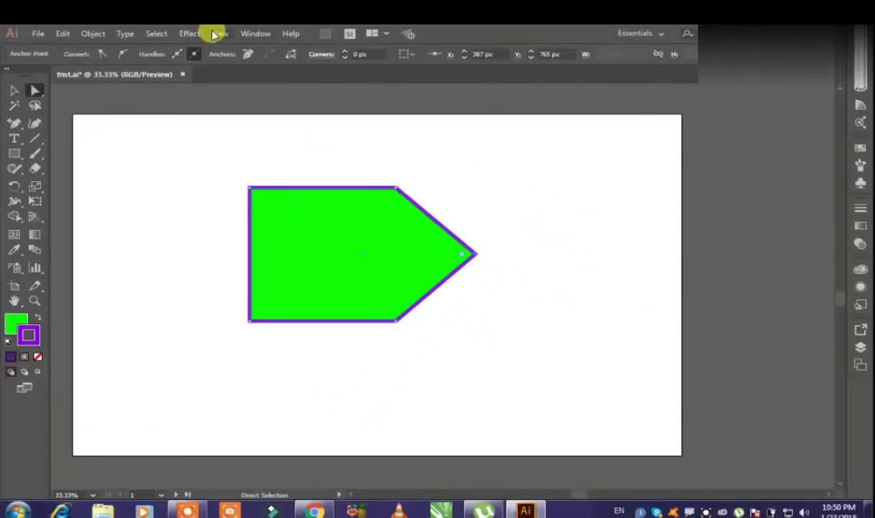
Turn off Snap to Grid, try moving the tip anchor freely, and select the whole shape.
click(215, 33)
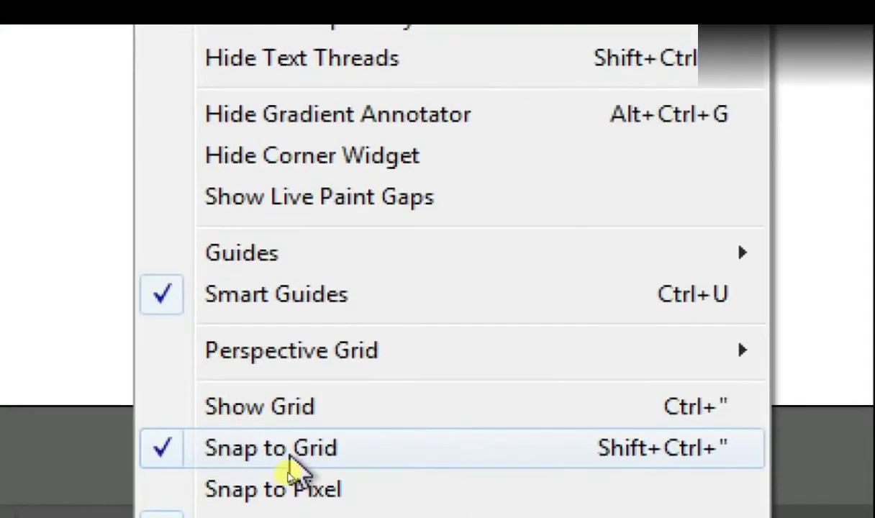
click(290, 462)
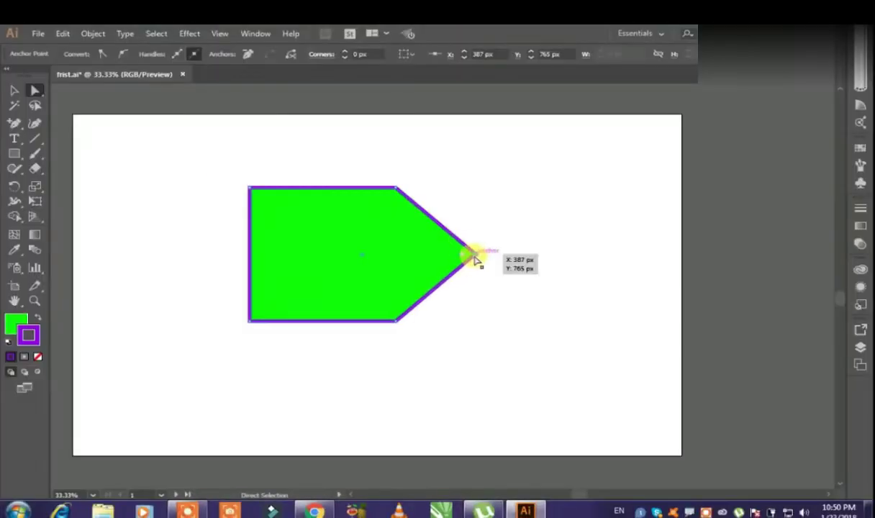
drag(476, 254, 432, 246)
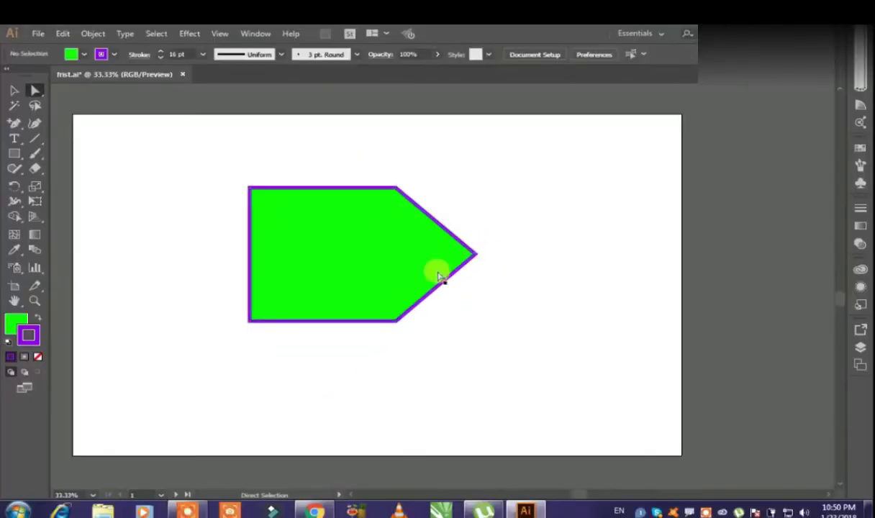
click(380, 254)
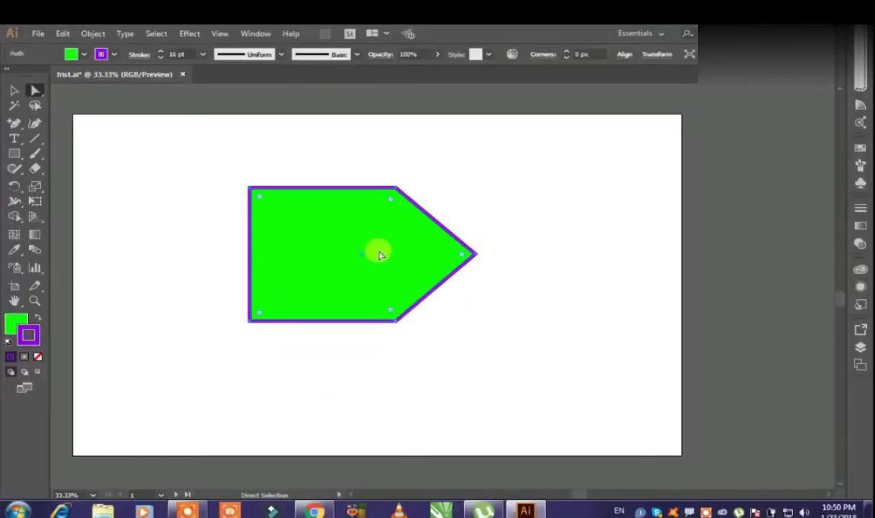
Show the grid and move the pointed shape to the artboard's upper-left area with the Selection tool, leaving it deselected.
click(219, 33)
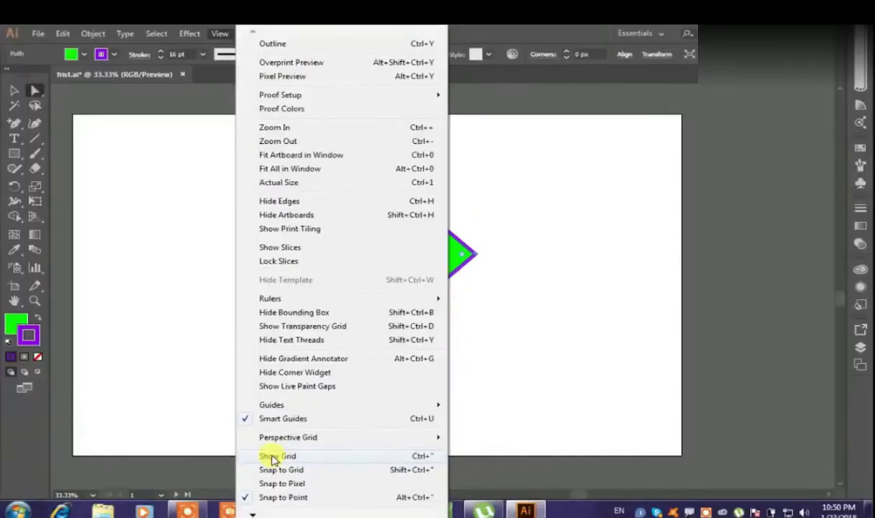
click(274, 457)
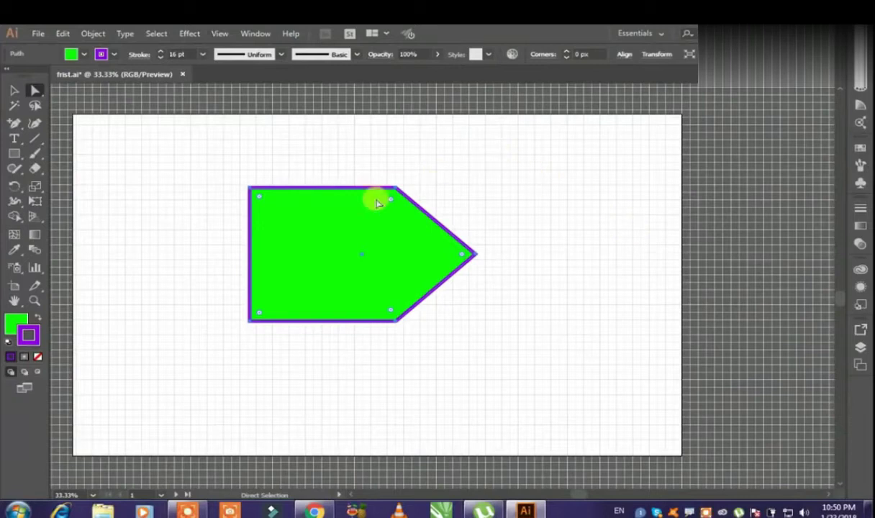
click(14, 90)
drag(344, 238, 208, 202)
click(532, 272)
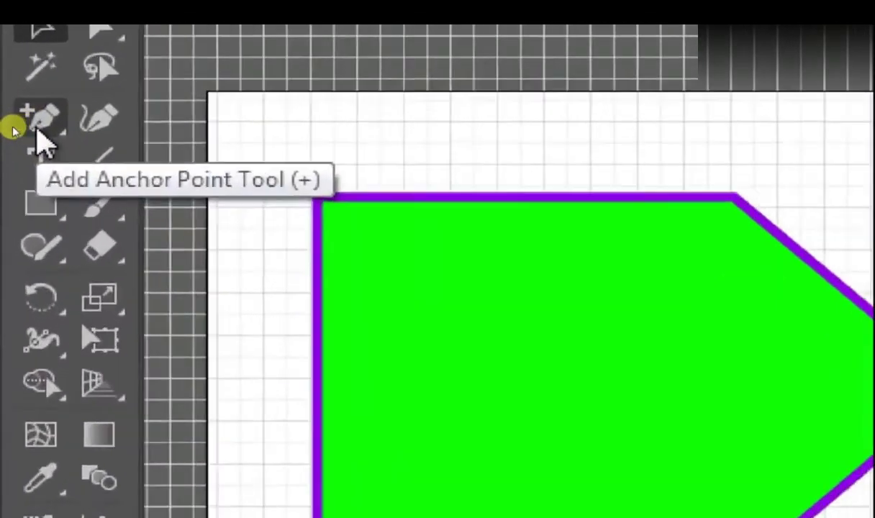
Draw a closed square about 723 px wide along the grid with the Pen tool and move it against the pointed shape's tip.
click(14, 128)
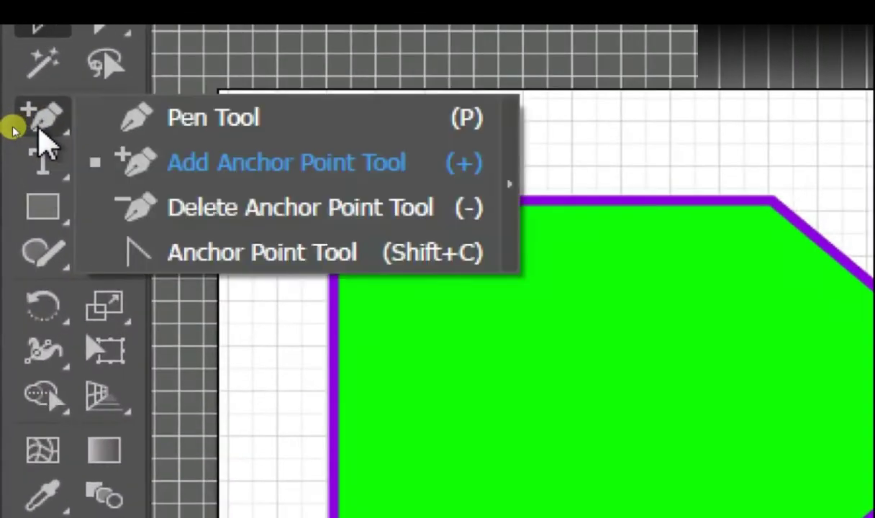
click(254, 127)
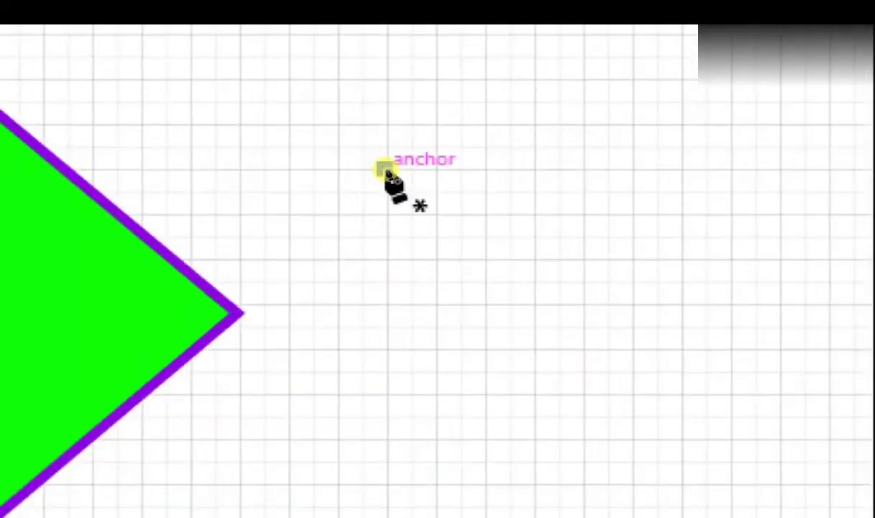
click(384, 171)
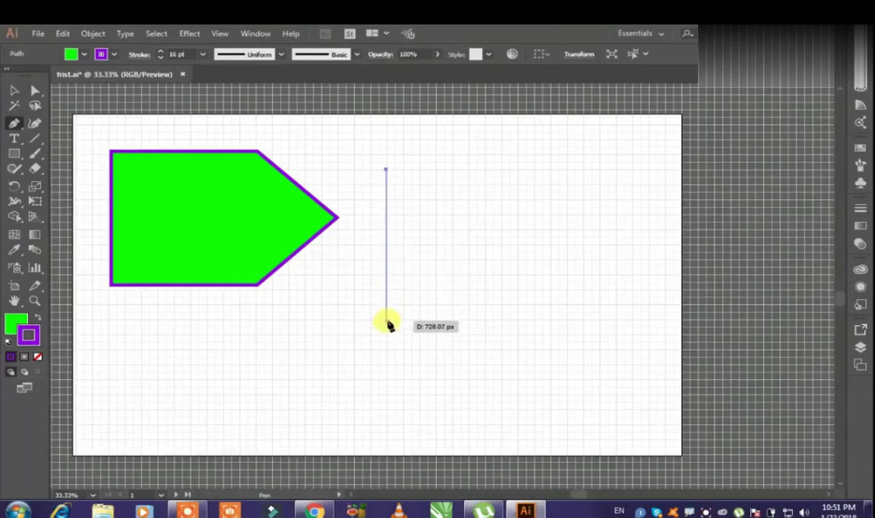
click(386, 336)
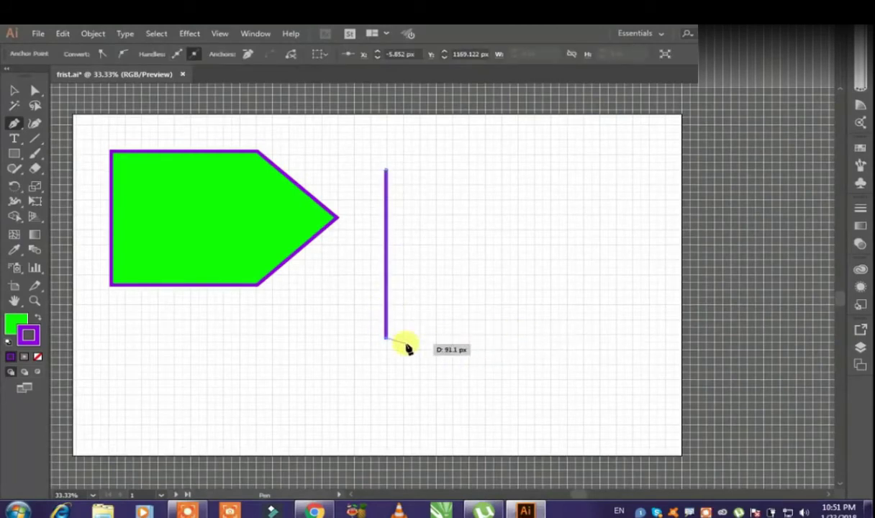
key(ctrl+z)
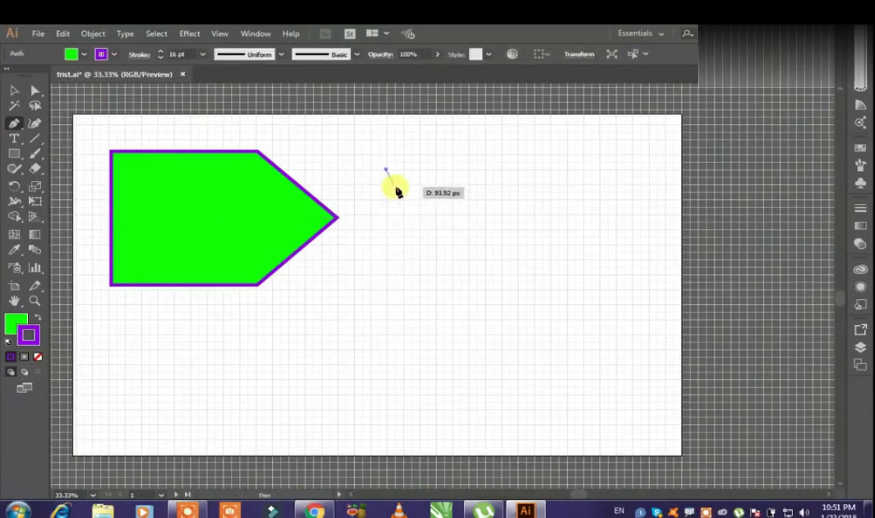
click(386, 319)
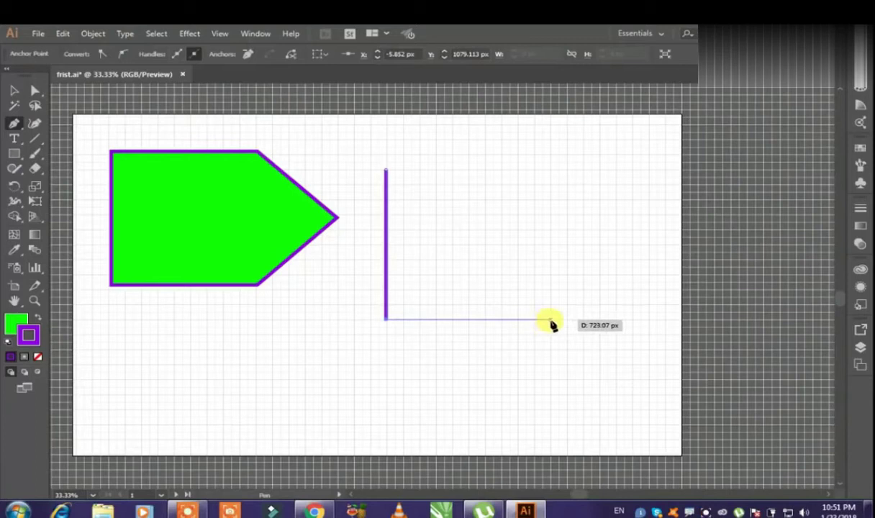
click(550, 320)
click(551, 170)
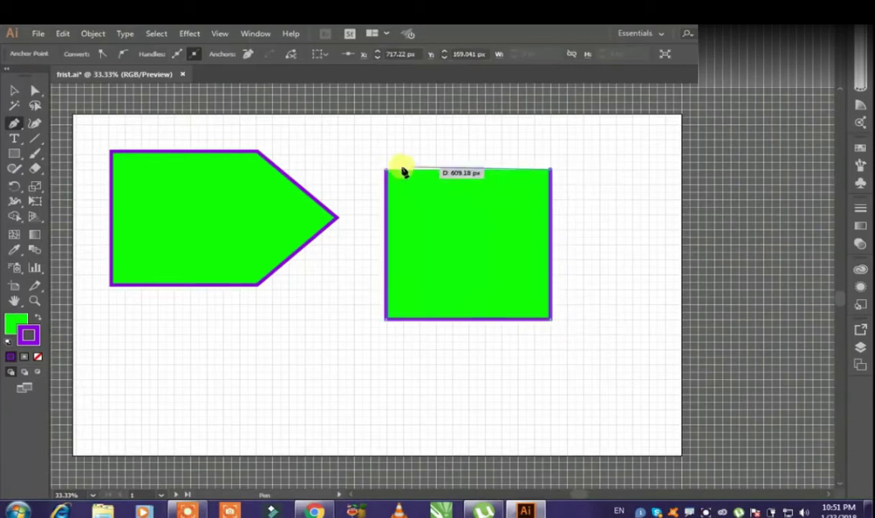
click(387, 171)
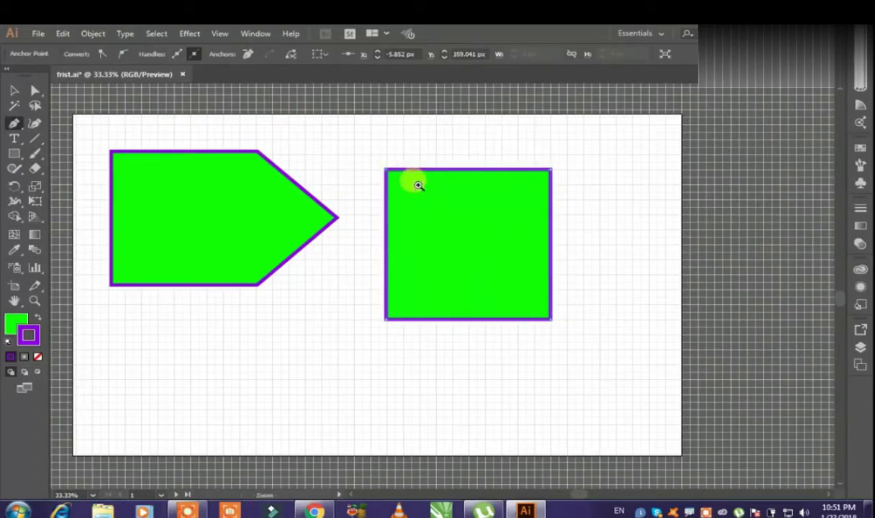
click(14, 90)
drag(458, 213, 376, 161)
Draw a closed narrow vertical bar about 72 px wide and 861 px tall beside the square with the Pen tool.
click(14, 123)
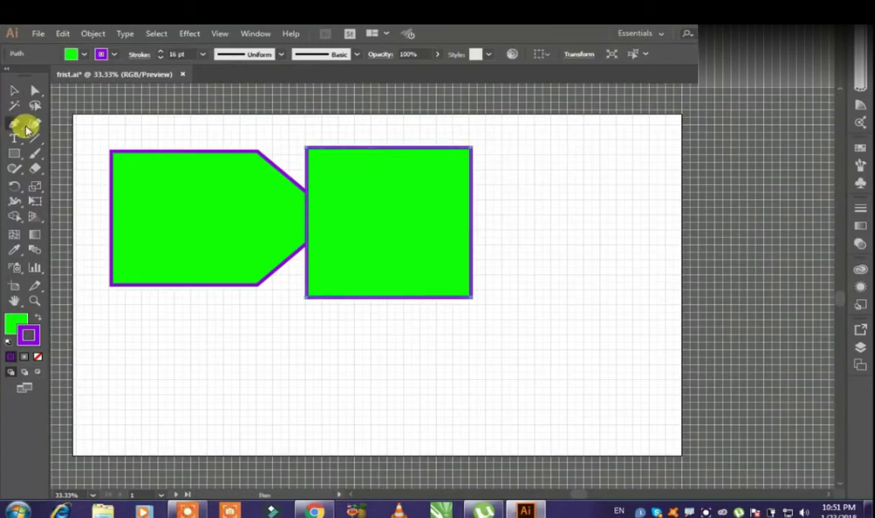
drag(541, 199, 545, 217)
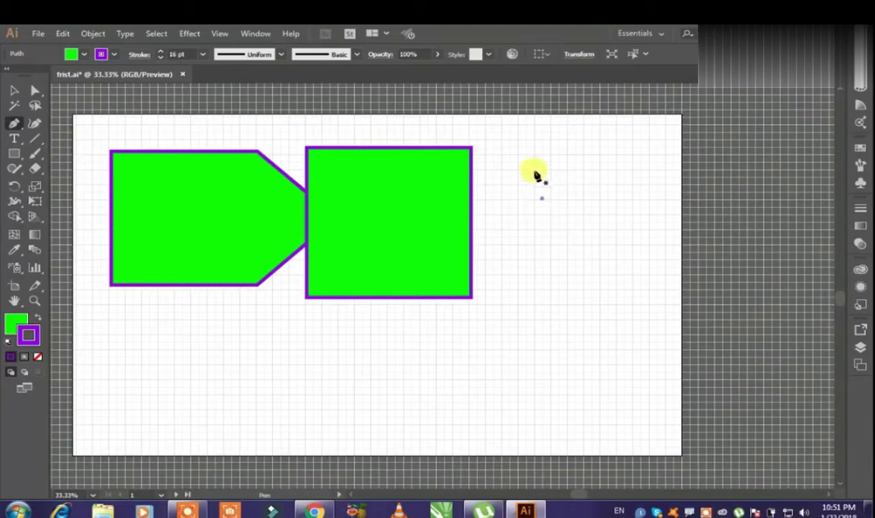
shift+click(536, 352)
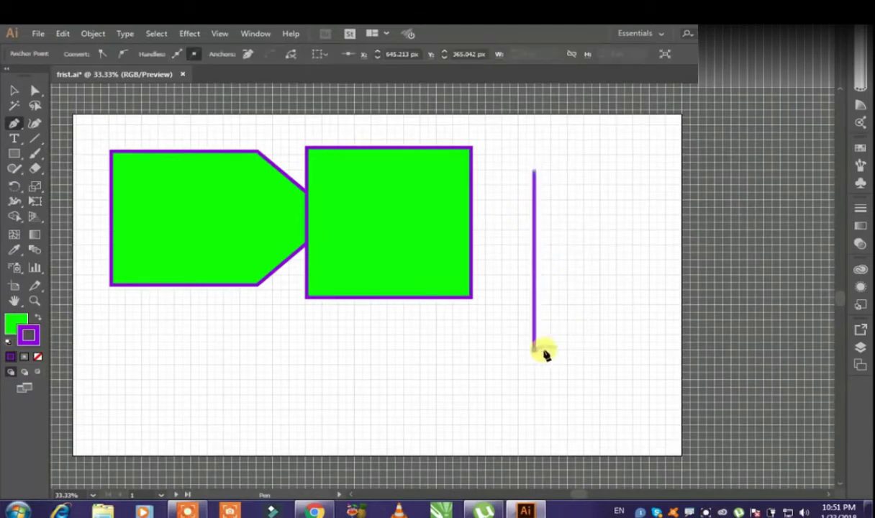
click(550, 351)
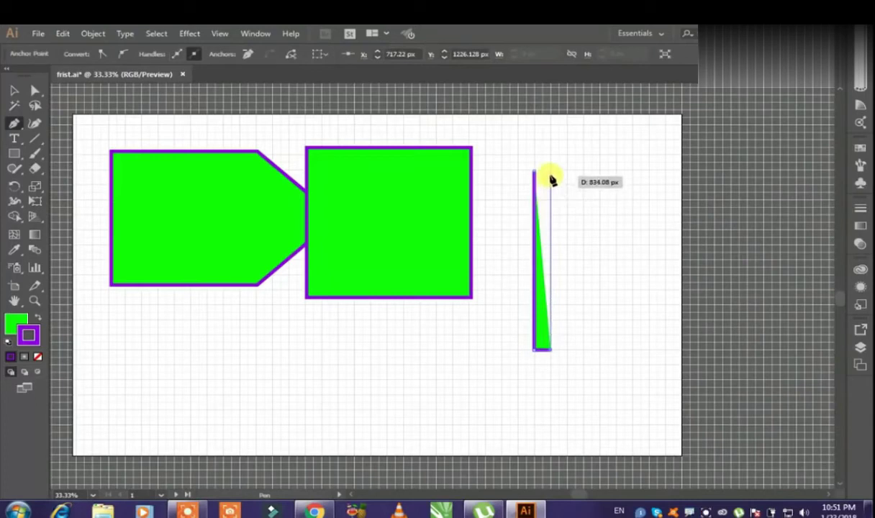
click(550, 171)
click(533, 171)
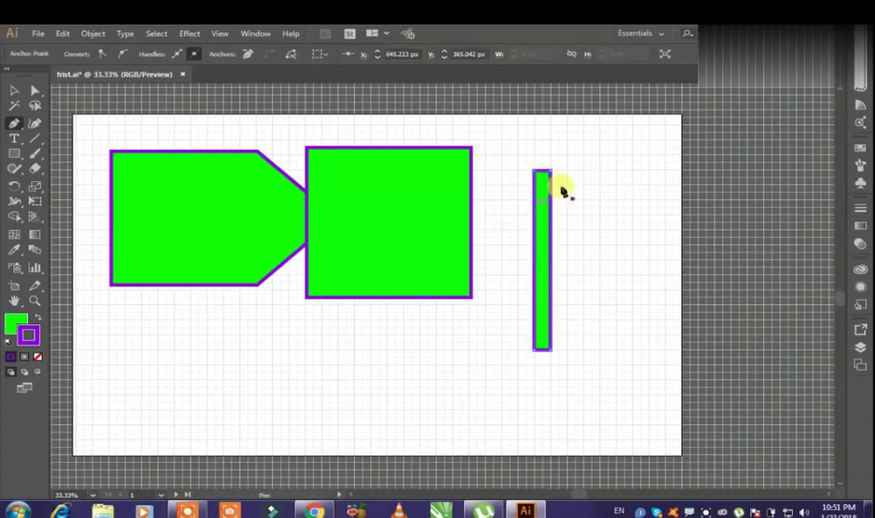
Turn on Snap to Pixel, place a test Pen anchor inside the middle square, and turn on Snap to Grid.
click(216, 33)
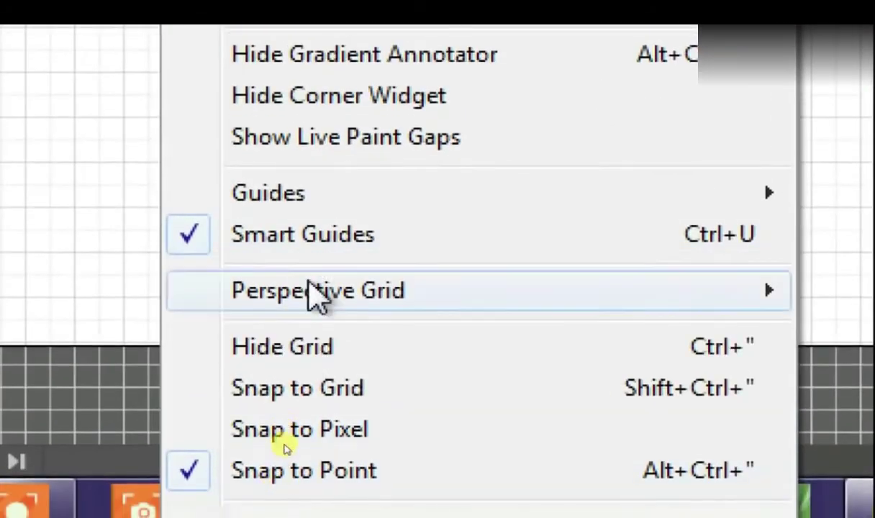
click(203, 442)
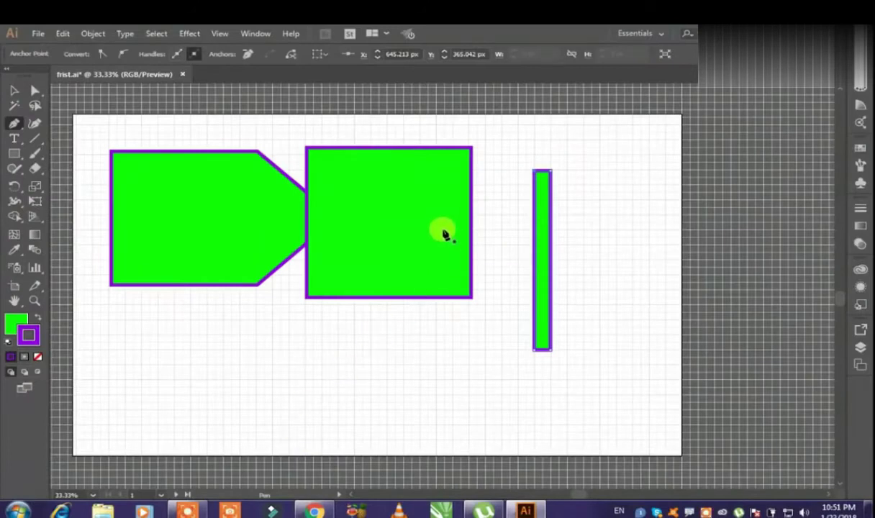
click(440, 222)
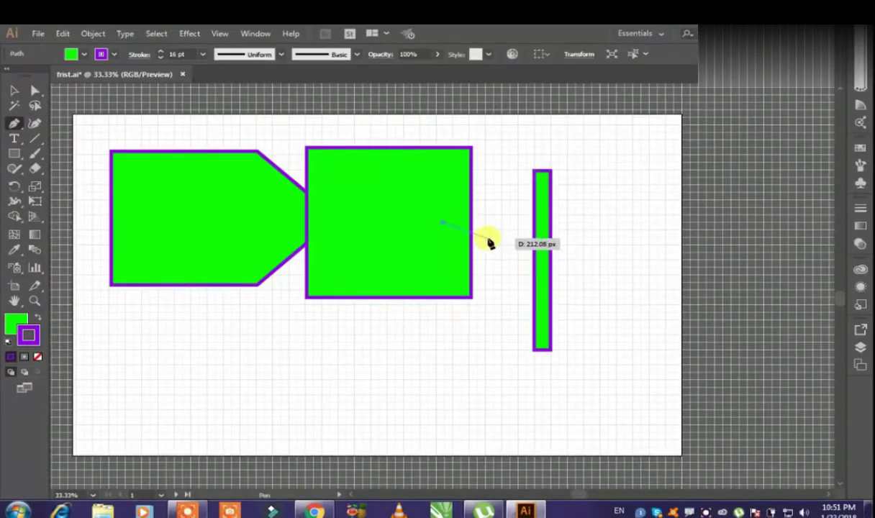
click(219, 34)
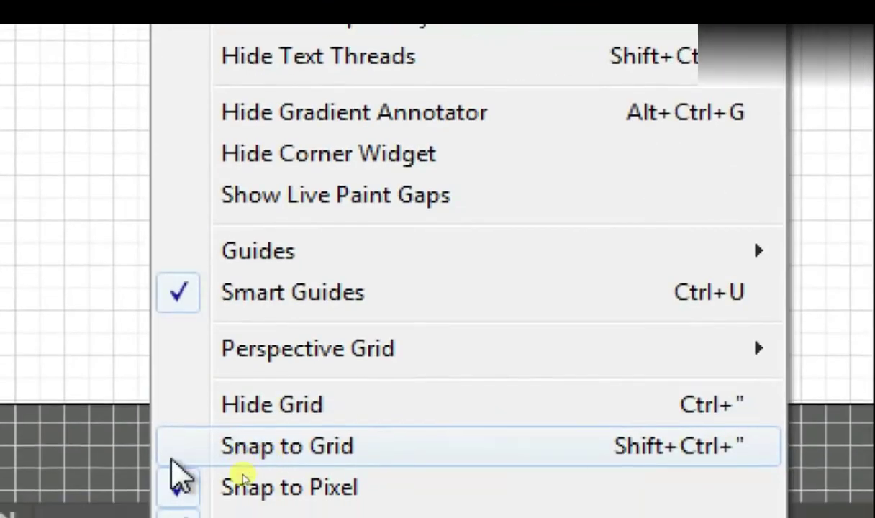
click(172, 460)
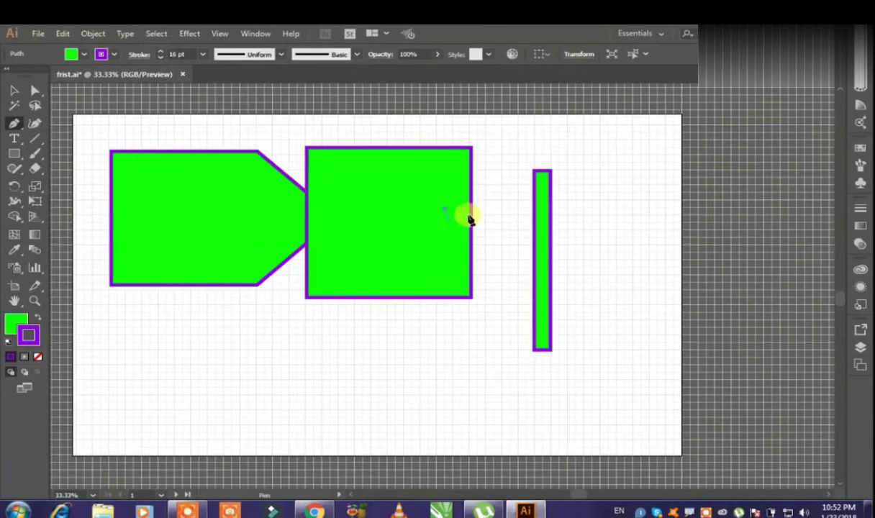
Widen the middle square into a rectangle with the Selection tool by extending its right edge toward the narrow bar.
click(14, 90)
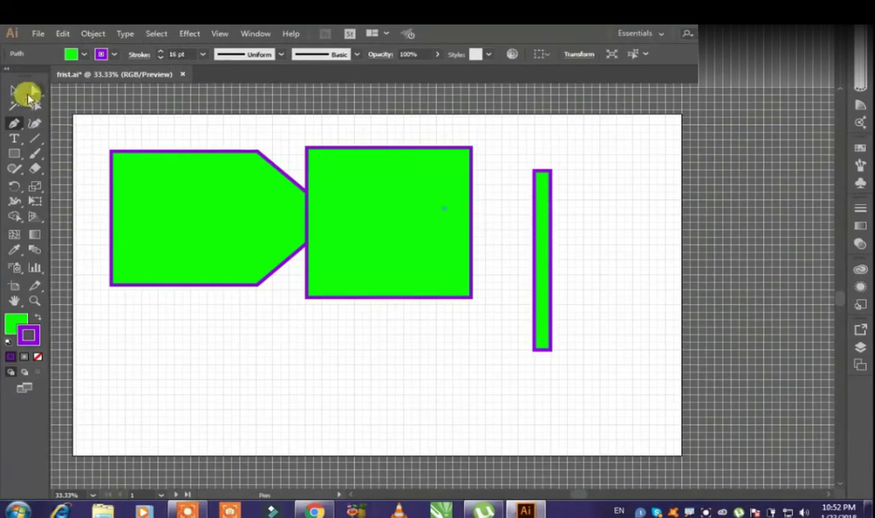
click(466, 230)
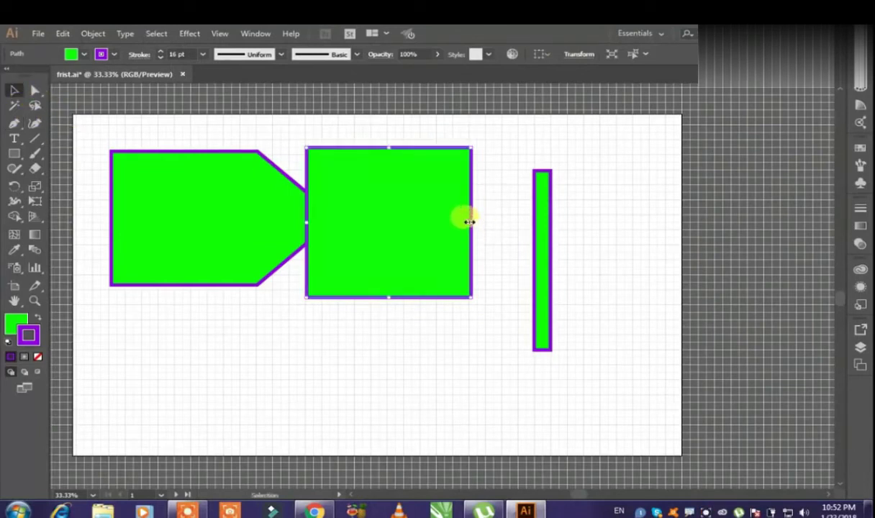
drag(473, 224, 497, 225)
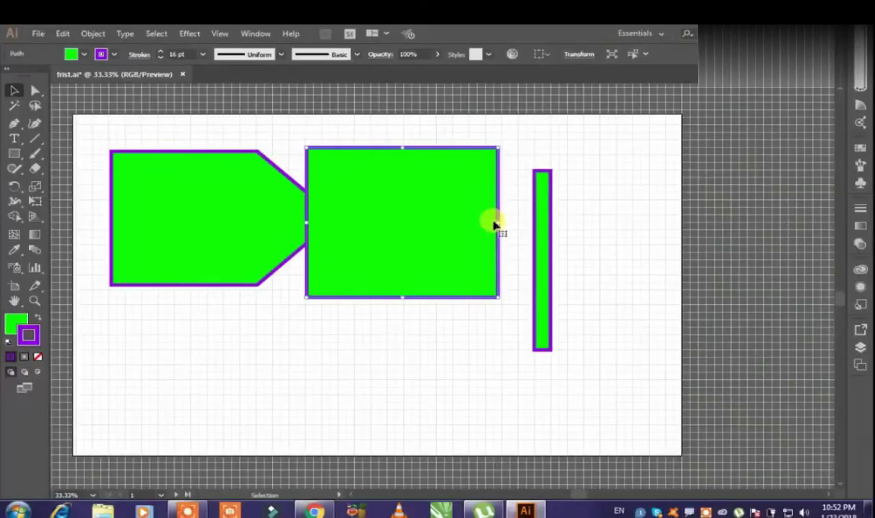
Hide the grid, show it again, and hide it once more while keeping the snap options on.
click(215, 33)
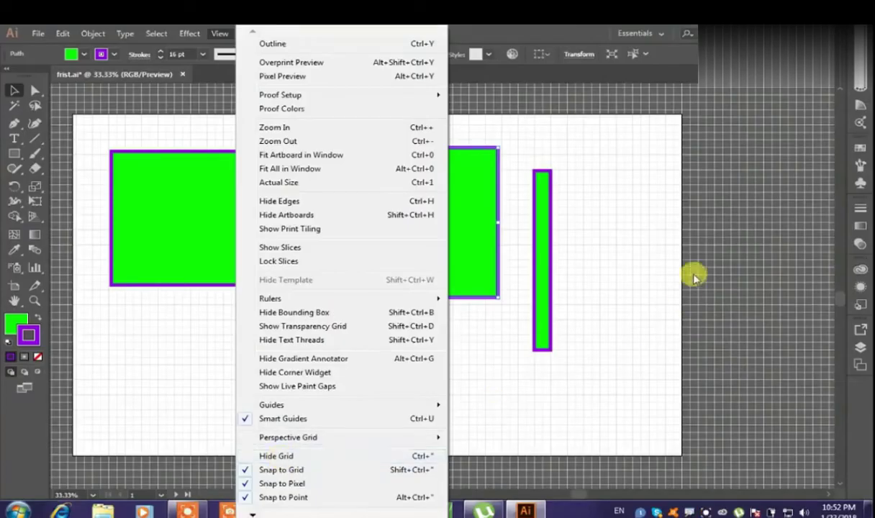
click(277, 458)
click(217, 34)
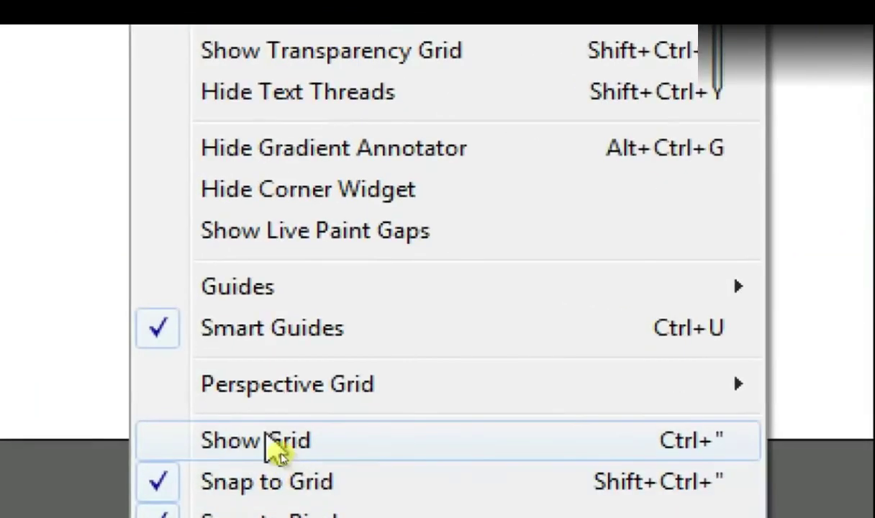
click(273, 448)
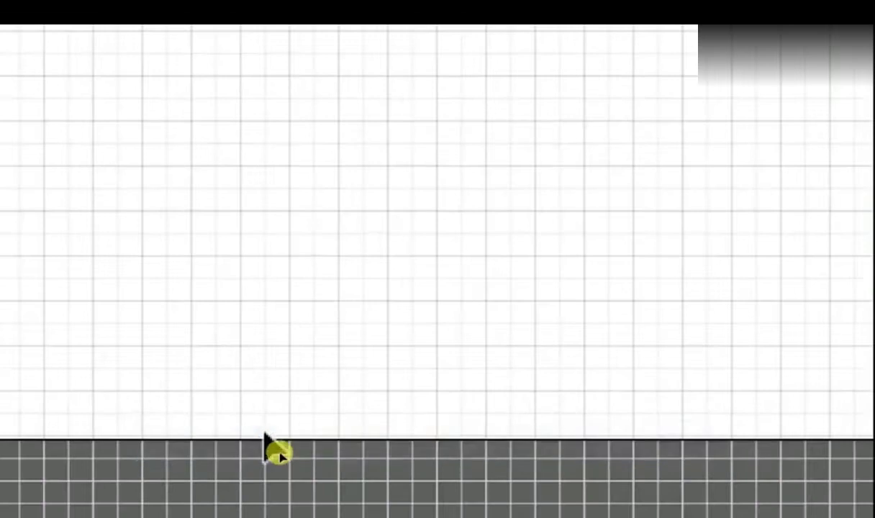
click(223, 33)
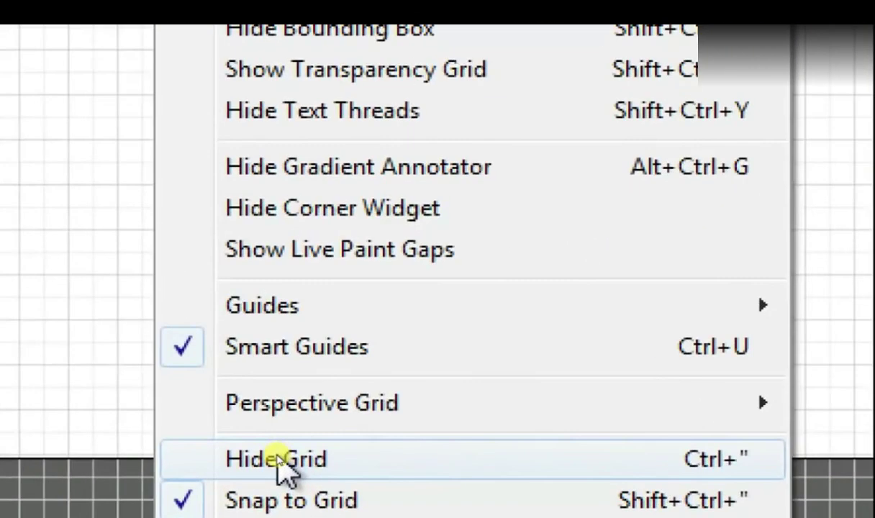
click(277, 459)
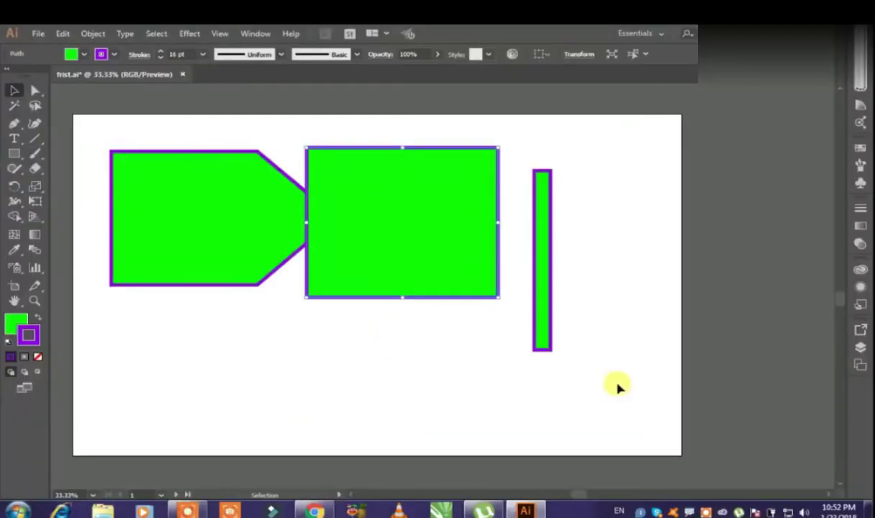
Shift the narrow bar and the middle rectangle to the right so they stand clear of the pointed shape's tip.
click(619, 302)
drag(551, 246, 589, 227)
drag(443, 233, 487, 231)
click(329, 249)
click(185, 193)
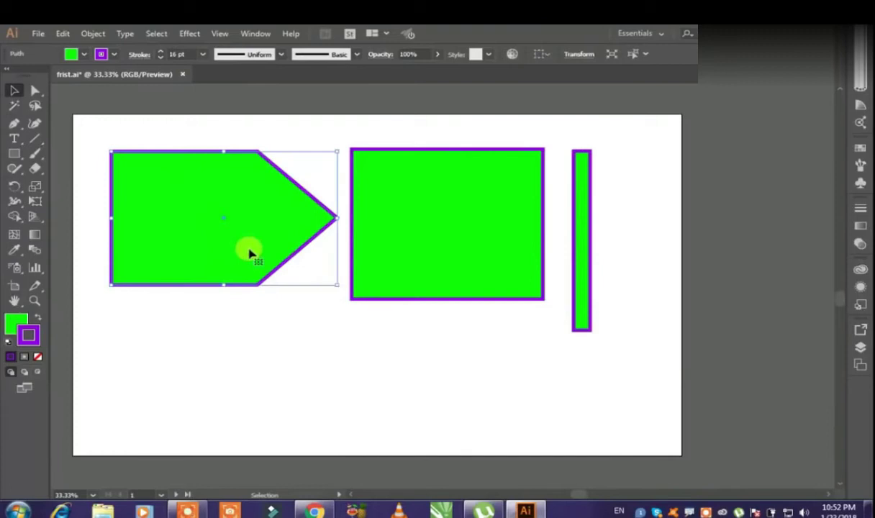
drag(435, 248, 450, 245)
click(468, 312)
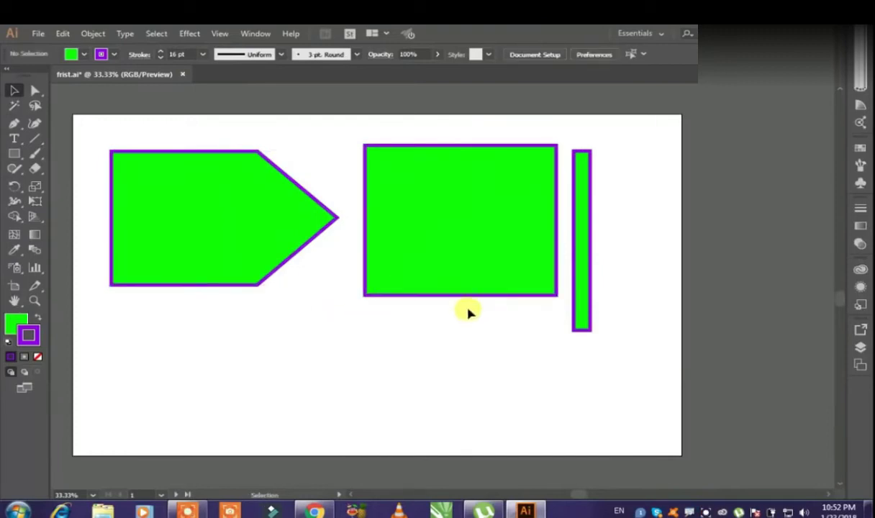
Delete the narrow bar and move the rectangle to the artboard's upper-right corner.
mouse_move(591, 287)
mouse_down()
mouse_move(585, 260)
mouse_move(588, 270)
mouse_up()
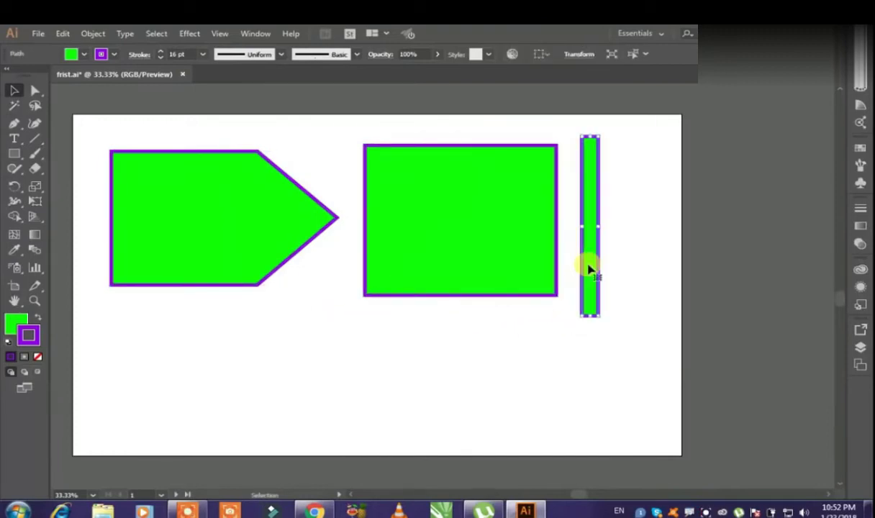
key(Delete)
click(491, 249)
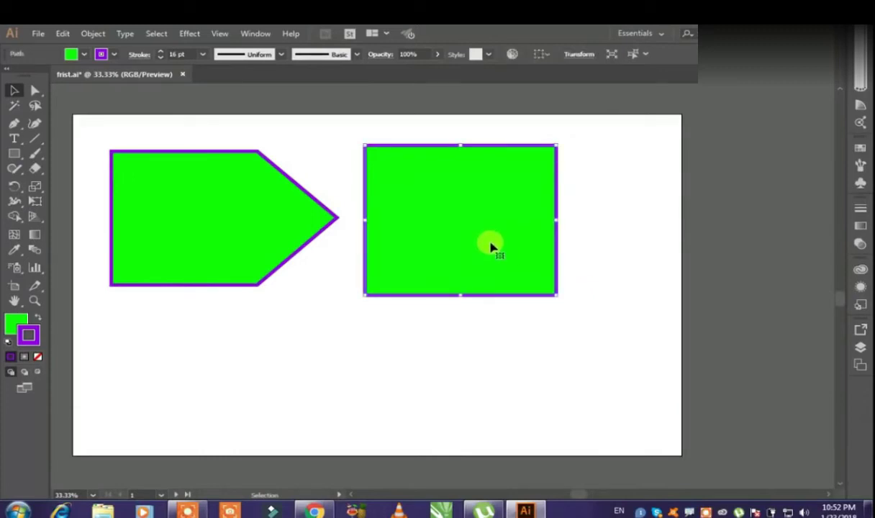
drag(490, 248, 521, 252)
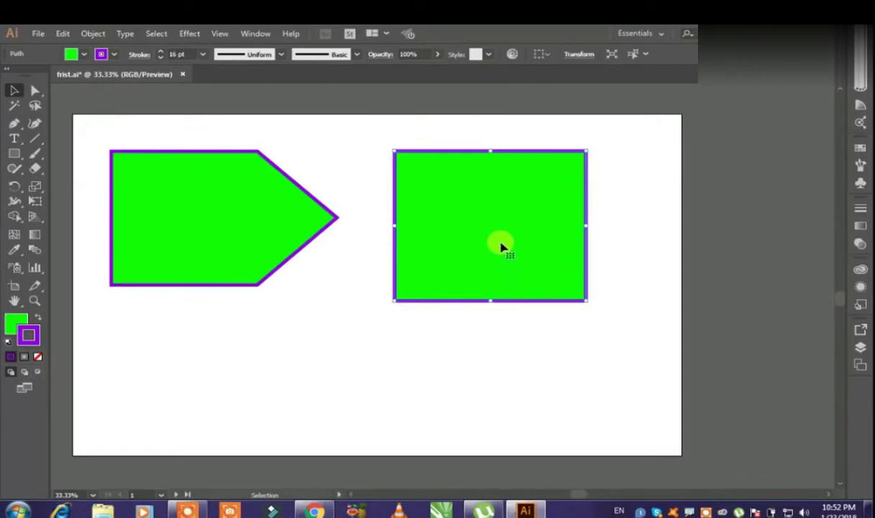
drag(505, 236, 580, 212)
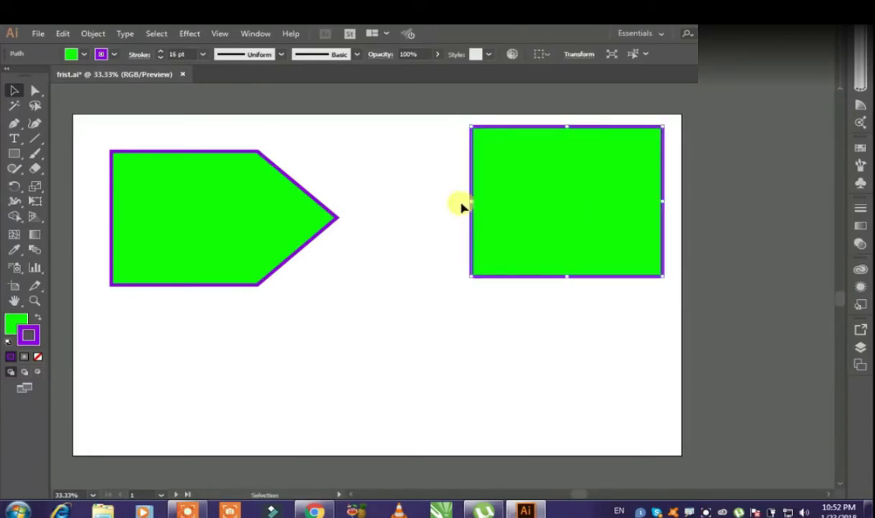
Move the pointed shape into the artboard's upper-left corner.
click(431, 202)
drag(225, 196, 195, 173)
click(339, 194)
click(184, 188)
click(344, 220)
click(244, 203)
Delete the rectangle and move the remaining pointed shape toward the upper middle of the artboard.
click(523, 227)
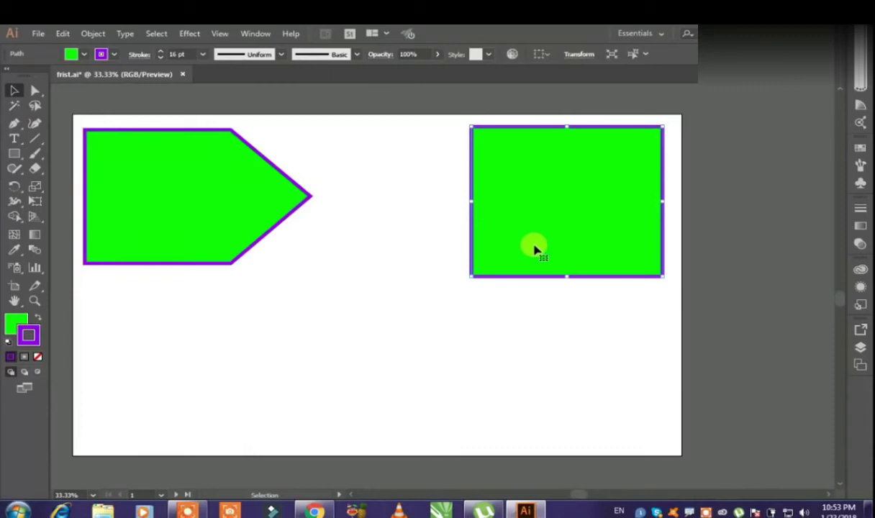
key(Delete)
drag(253, 199, 353, 206)
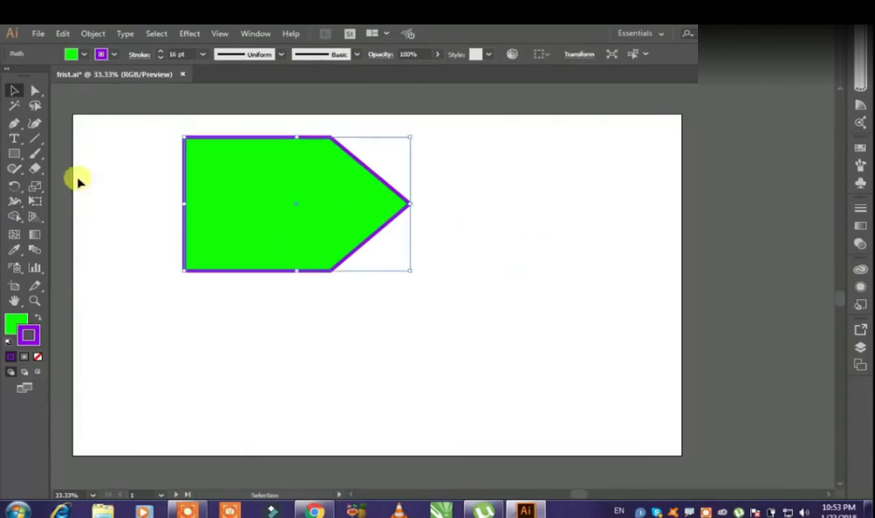
Reduce the pointed shape to a triangle by removing its lower shoulder and tip anchors with the Delete Anchor Point tool.
click(14, 123)
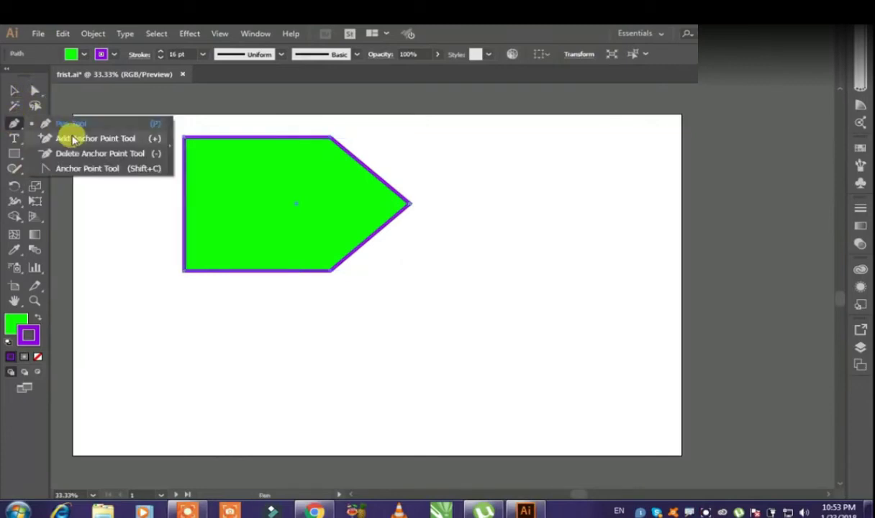
click(74, 140)
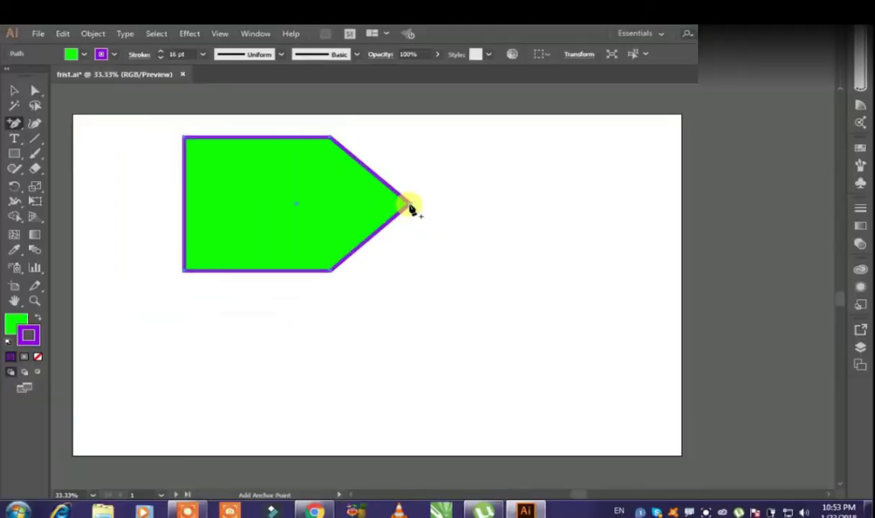
click(15, 125)
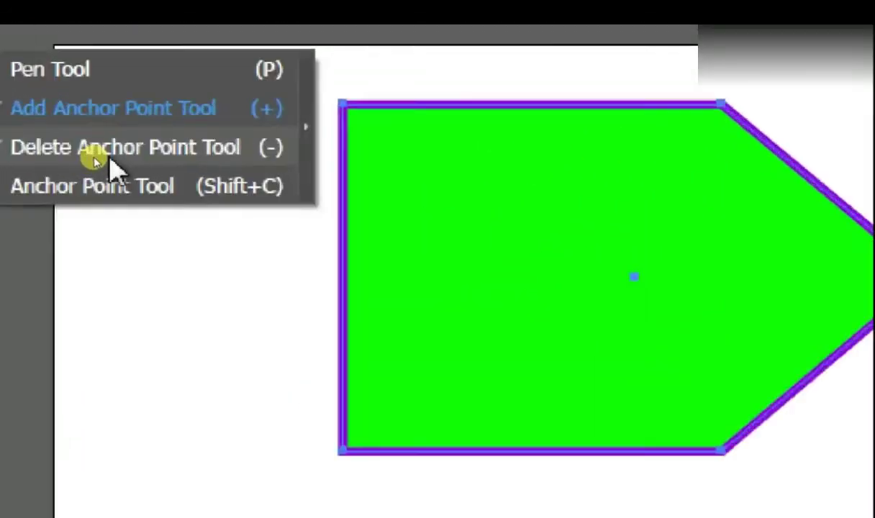
click(189, 164)
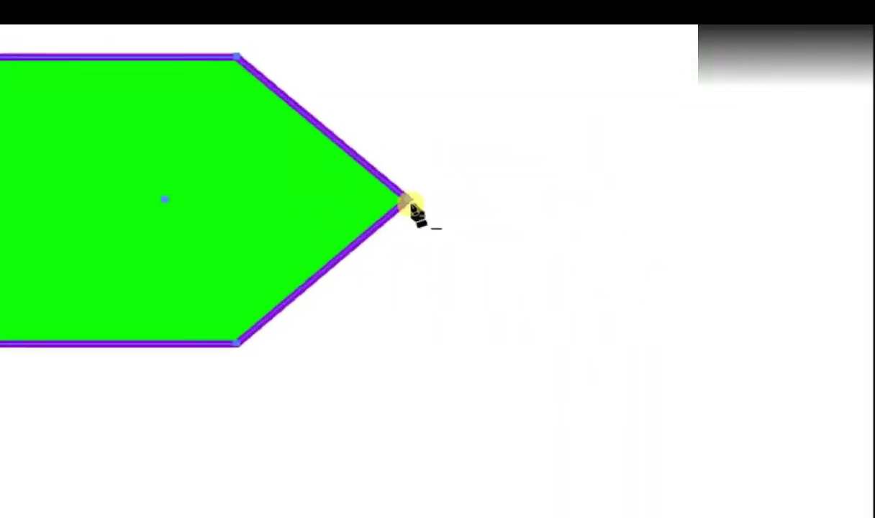
click(167, 402)
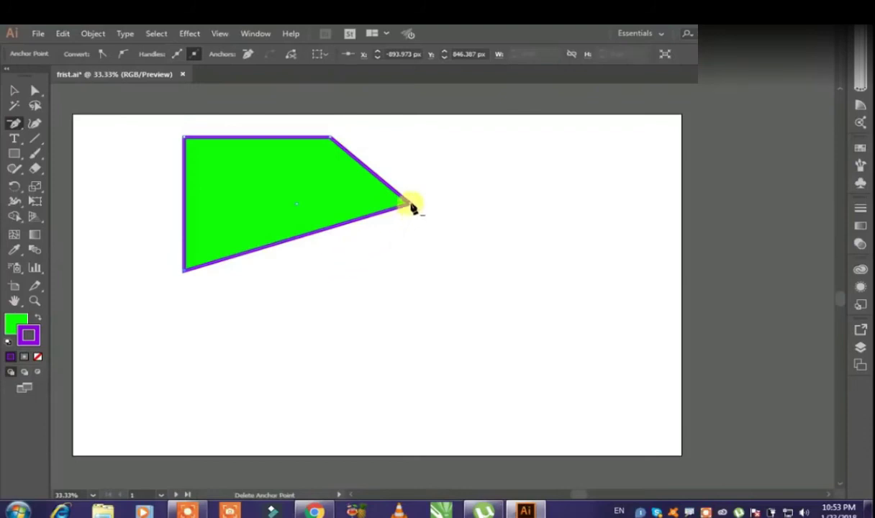
click(408, 203)
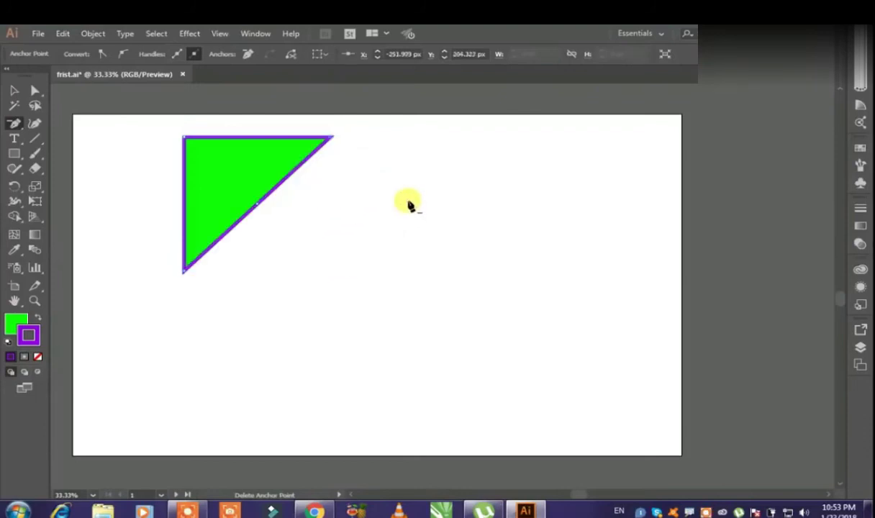
Try deleting the triangle's upper-left and upper-right anchors, and undo both deletions.
click(184, 141)
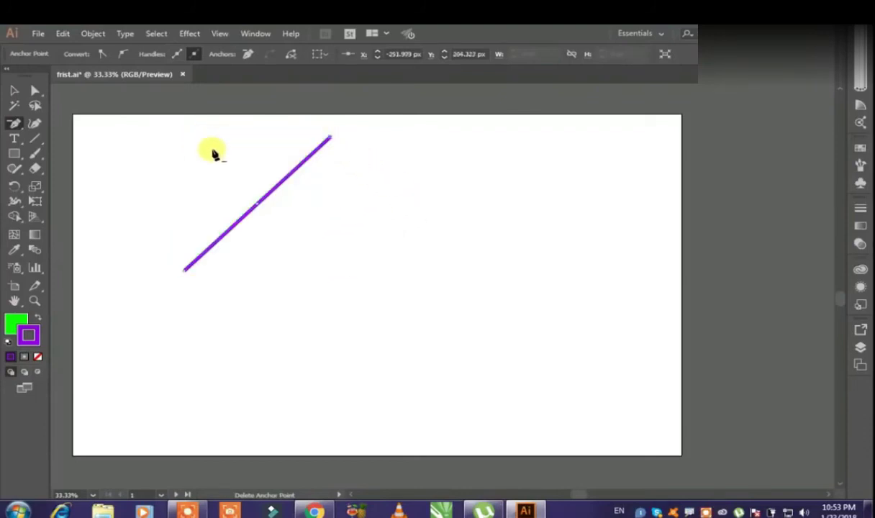
click(328, 139)
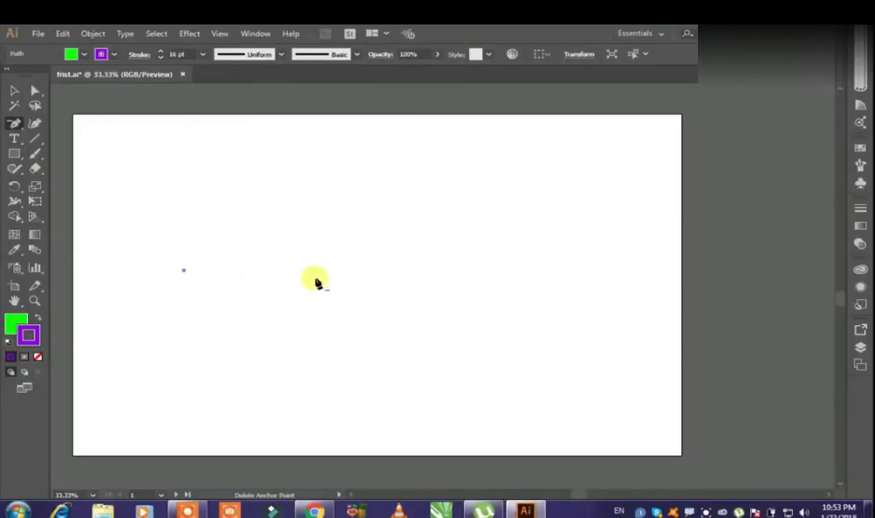
key(ctrl+z)
key(ctrl+z)
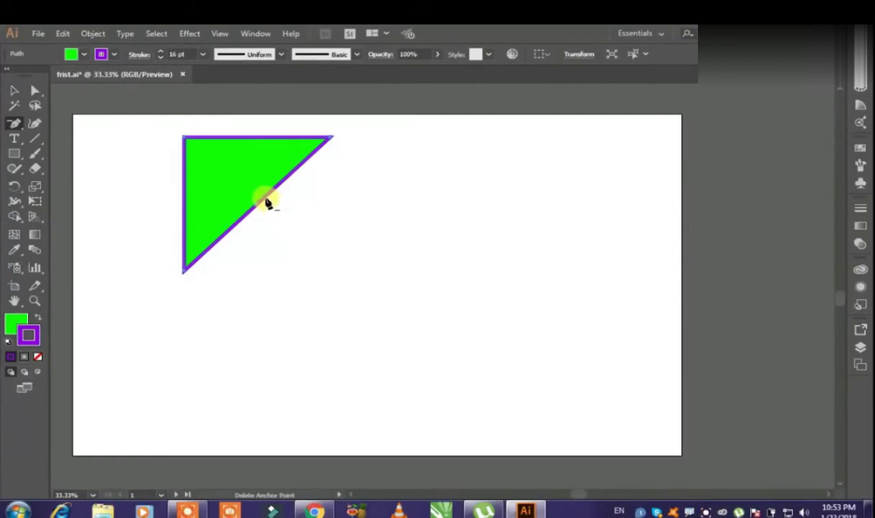
Add a new anchor point near the middle of the triangle's slanted side with the Add Anchor Point tool.
click(15, 123)
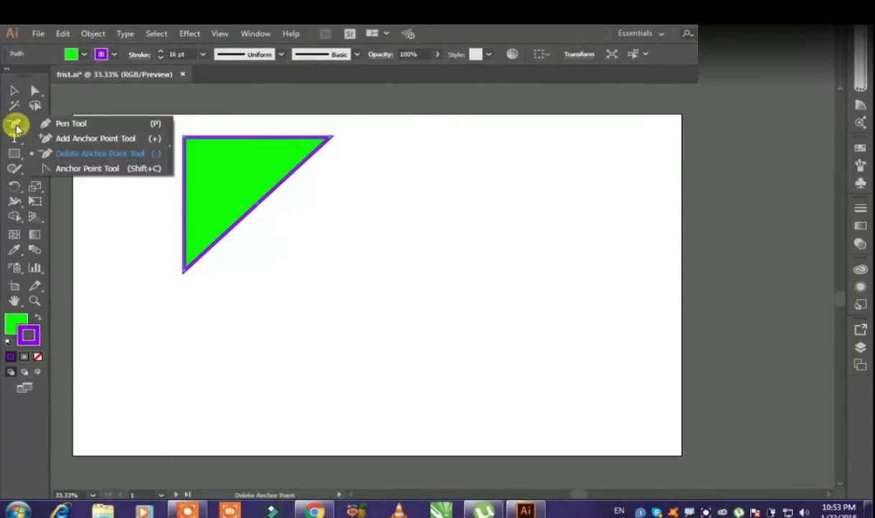
click(84, 139)
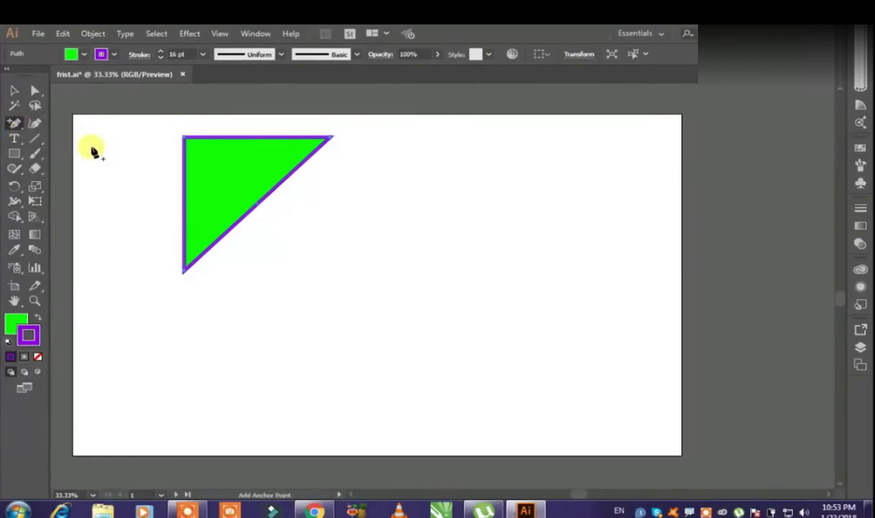
click(259, 209)
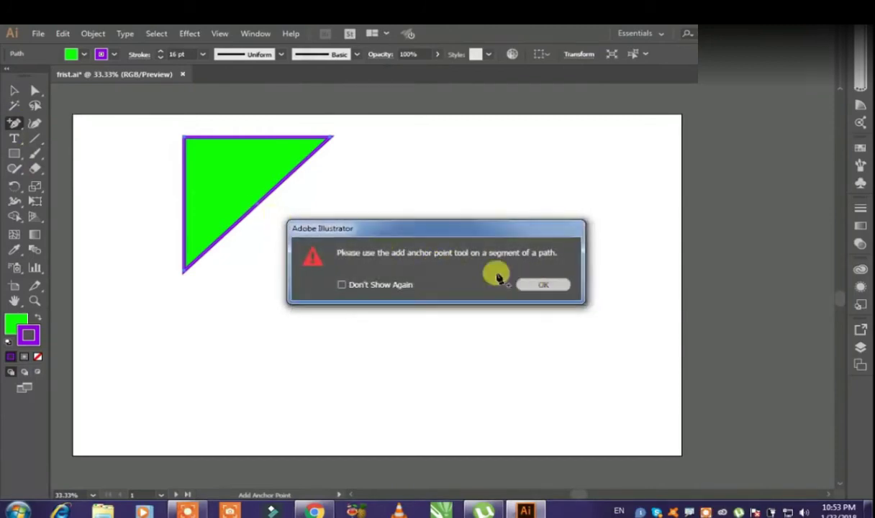
click(536, 284)
click(262, 200)
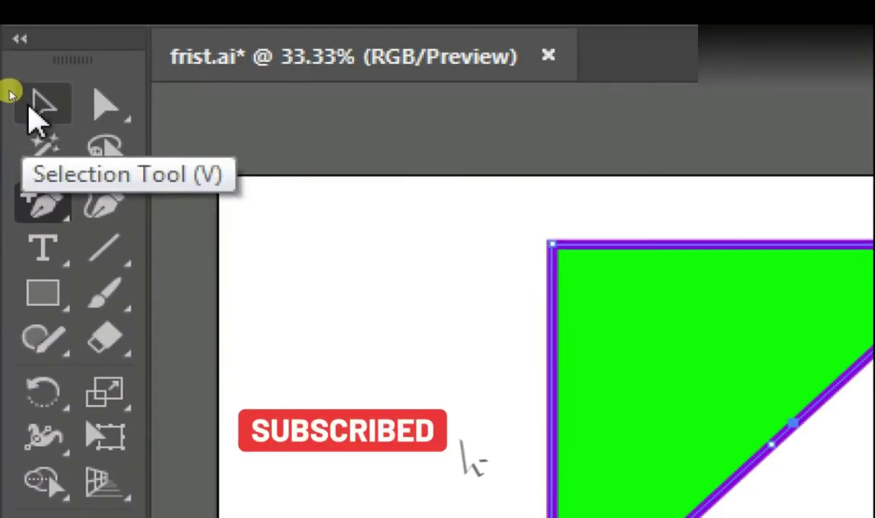
Pull the new anchor point outward to the lower right with the Direct Selection tool, reshaping the triangle into a four-sided shape.
click(115, 108)
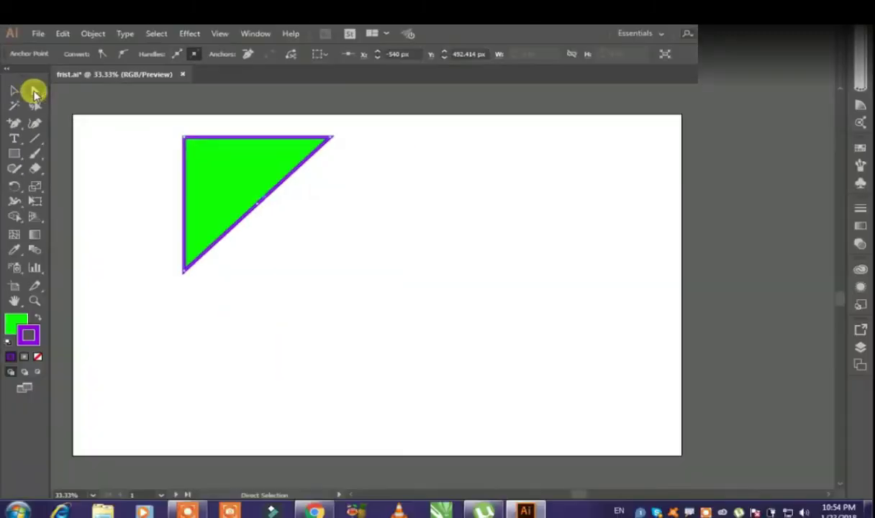
drag(265, 201, 341, 276)
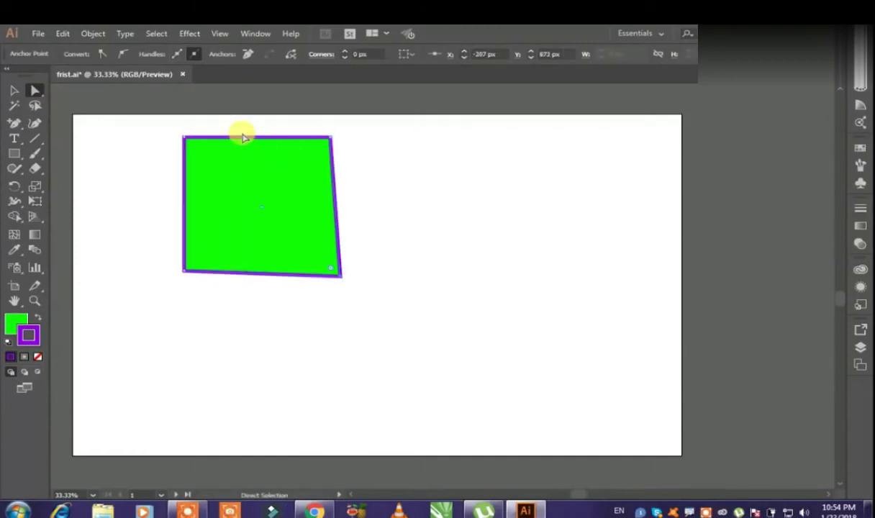
click(272, 130)
click(273, 188)
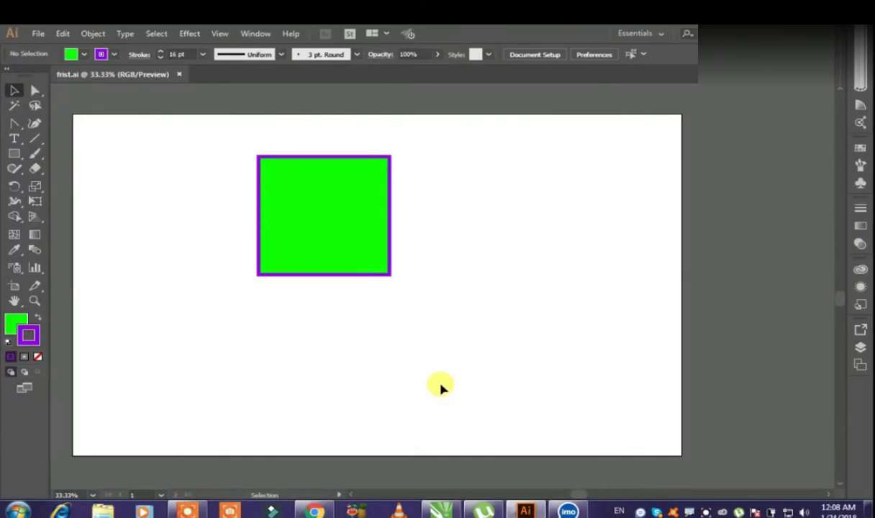
Move the green rectangle slightly toward the lower right and activate the Anchor Point tool.
click(339, 204)
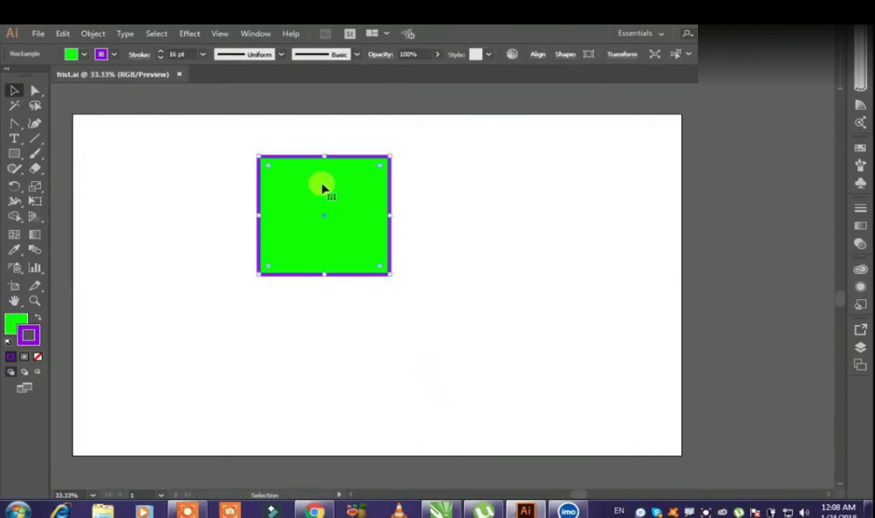
drag(322, 188, 331, 196)
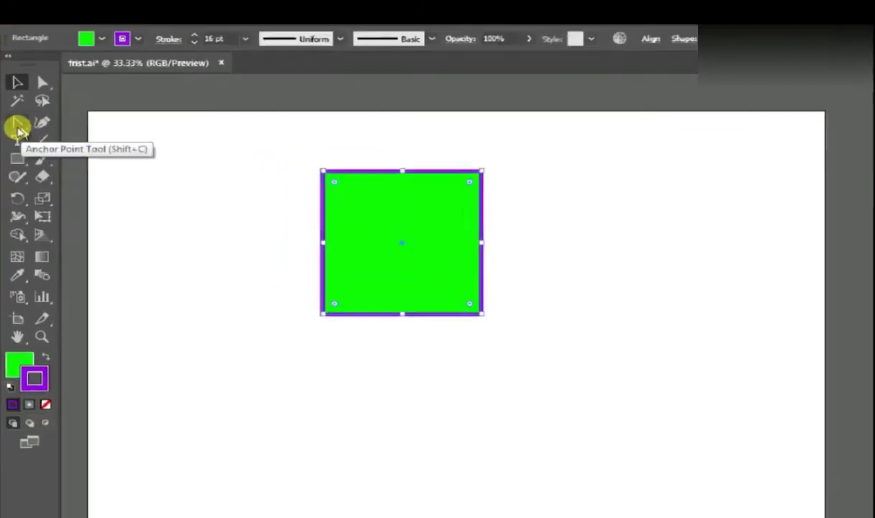
click(17, 129)
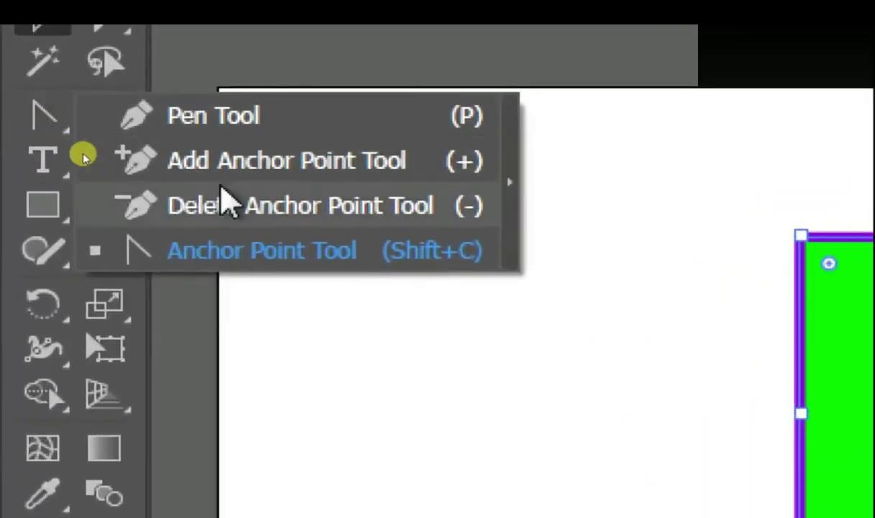
click(291, 262)
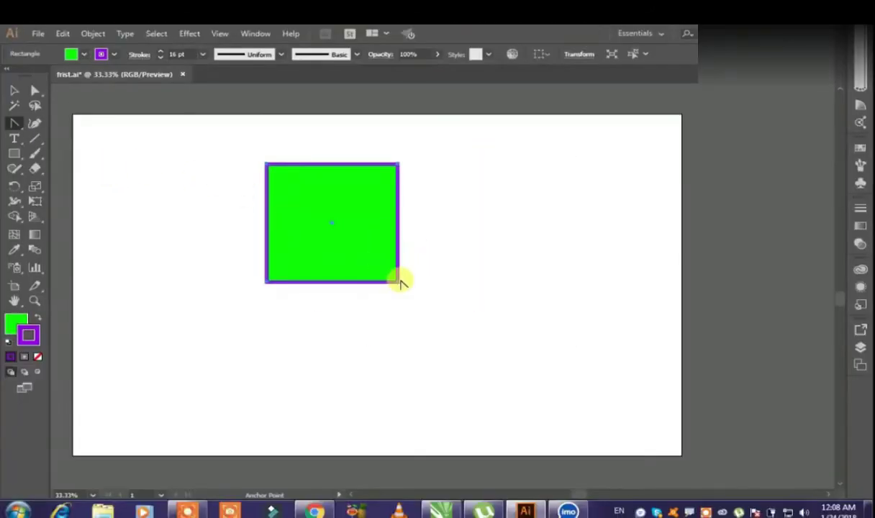
Try curving the rectangle's lower-right and upper-left corners with the Anchor Point tool, and undo the changes.
click(398, 282)
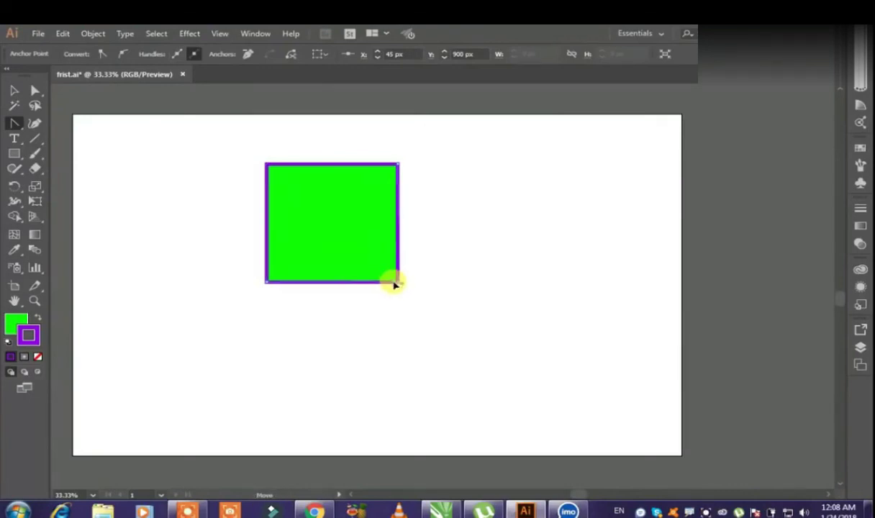
drag(391, 292, 390, 354)
drag(267, 168, 335, 122)
key(ctrl+z)
key(ctrl+z)
key(ctrl+z)
key(ctrl+z)
key(ctrl+z)
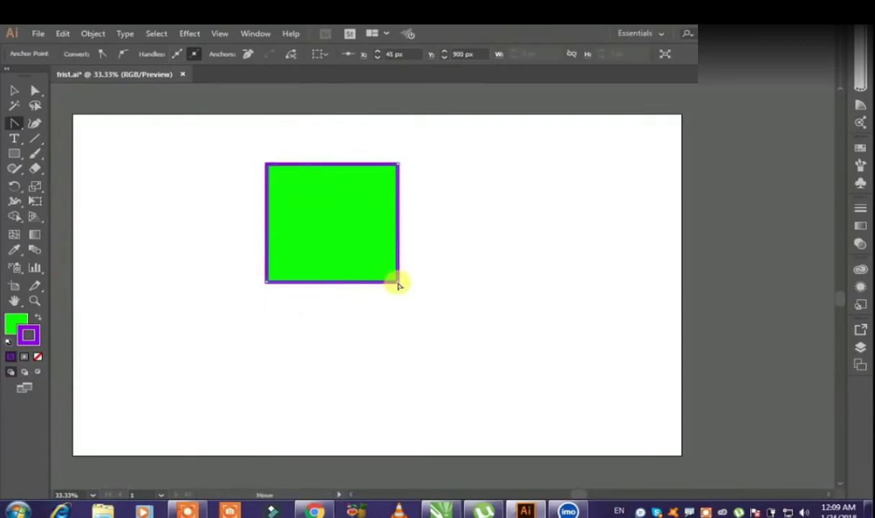
drag(399, 286, 345, 337)
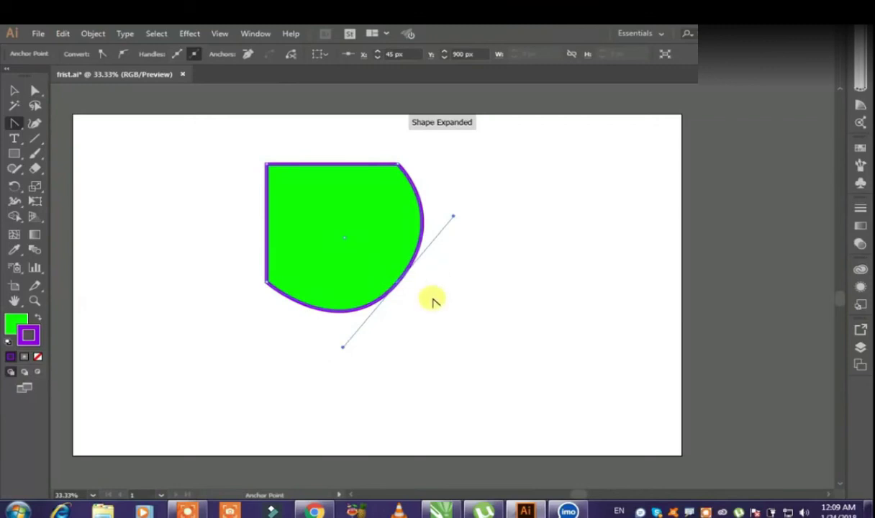
key(ctrl+z)
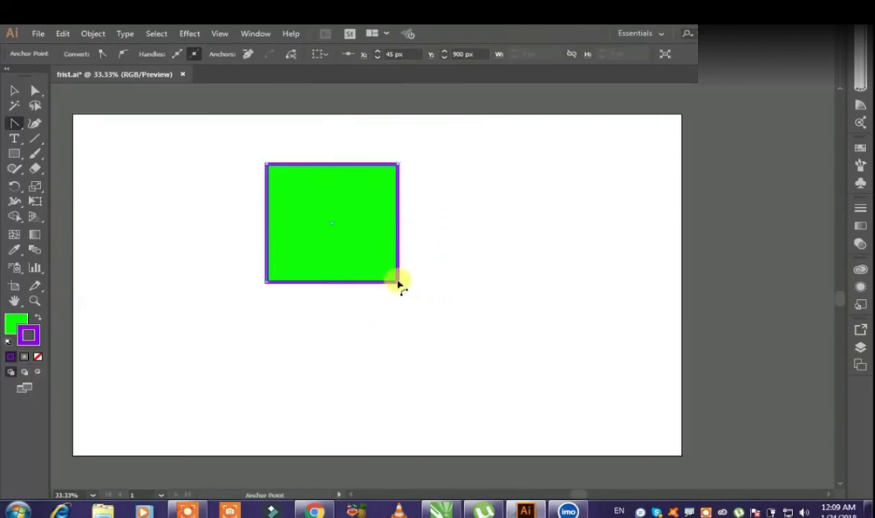
Convert the rectangle's lower-right corner into a smooth curve by pulling its direction handles out toward the lower left.
drag(398, 284, 330, 325)
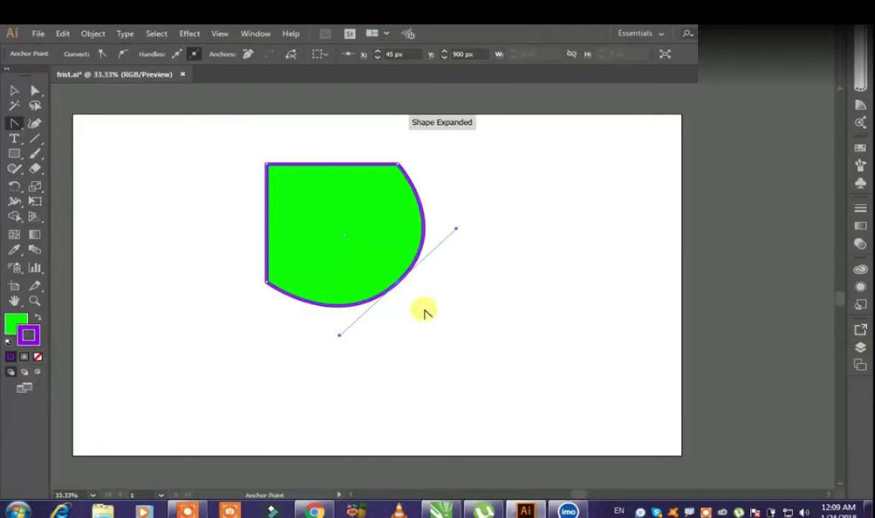
ctrl+click(465, 264)
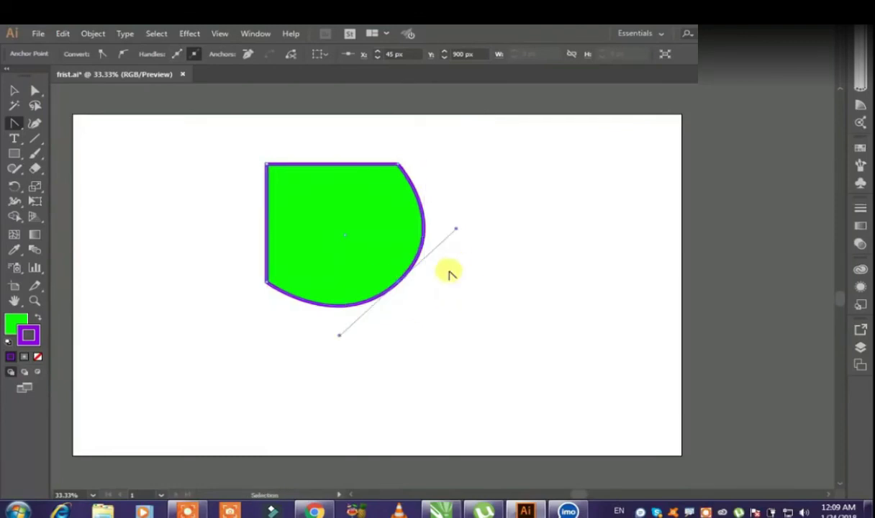
Try rounding the shape's upper-left corner, undo that curve, and close the Corel Update Helper window.
click(266, 167)
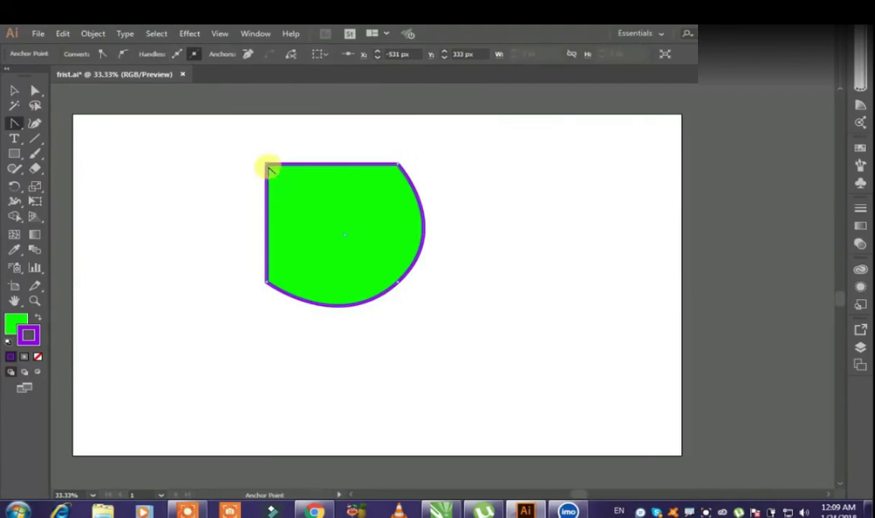
drag(274, 174, 345, 127)
ctrl+click(454, 191)
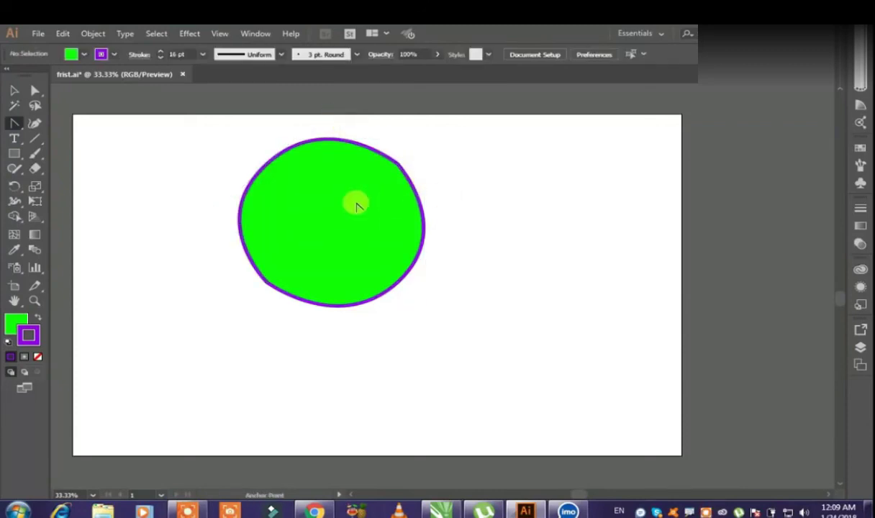
key(ctrl+z)
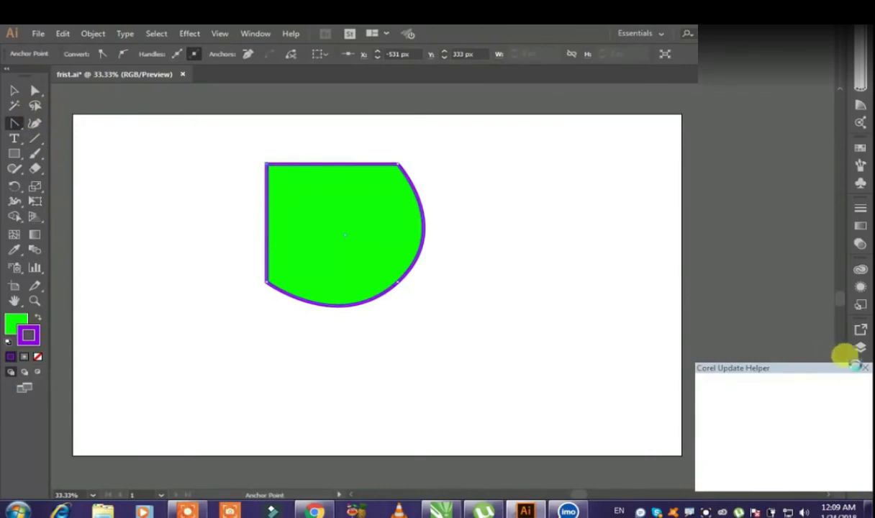
click(866, 369)
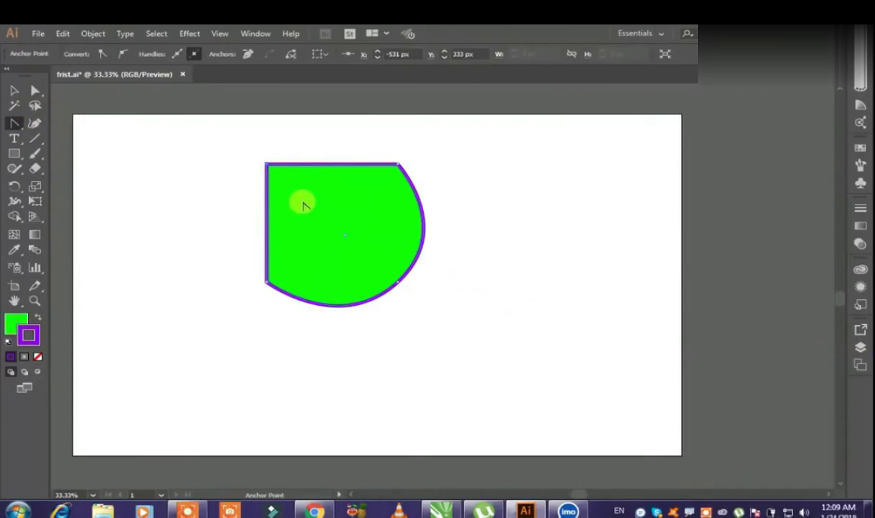
Move the partly rounded shape toward the middle of the artboard with the Selection tool.
click(13, 90)
click(277, 207)
drag(324, 201, 395, 227)
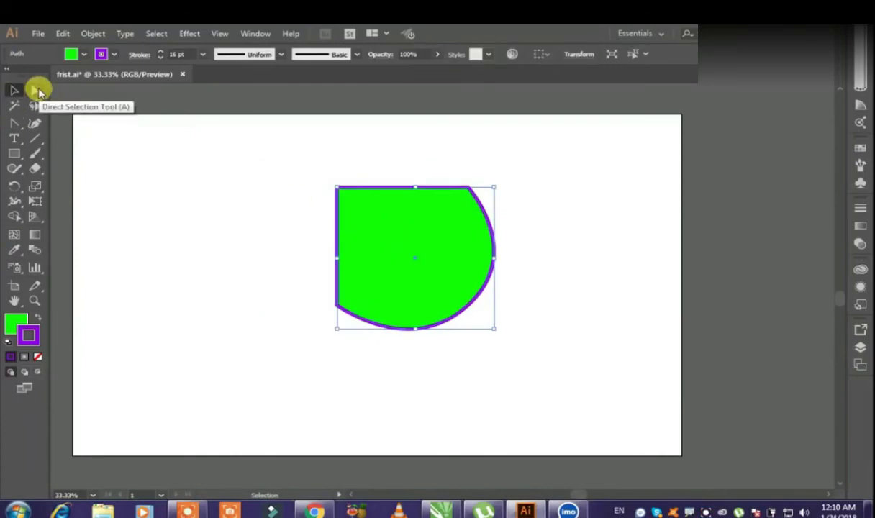
drag(14, 123, 42, 125)
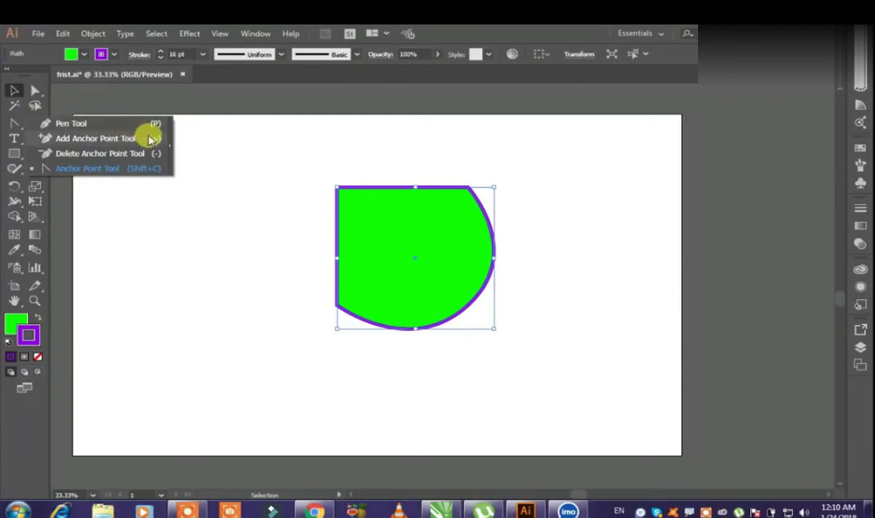
click(201, 150)
click(17, 128)
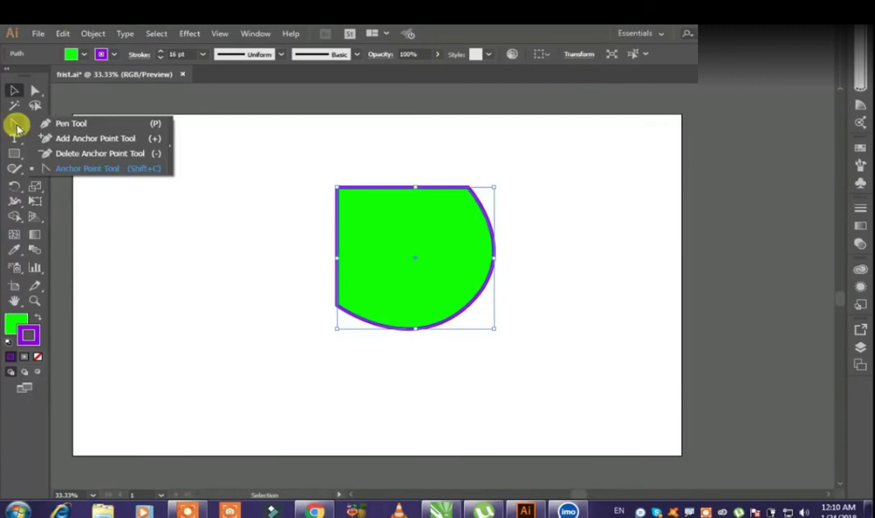
click(214, 240)
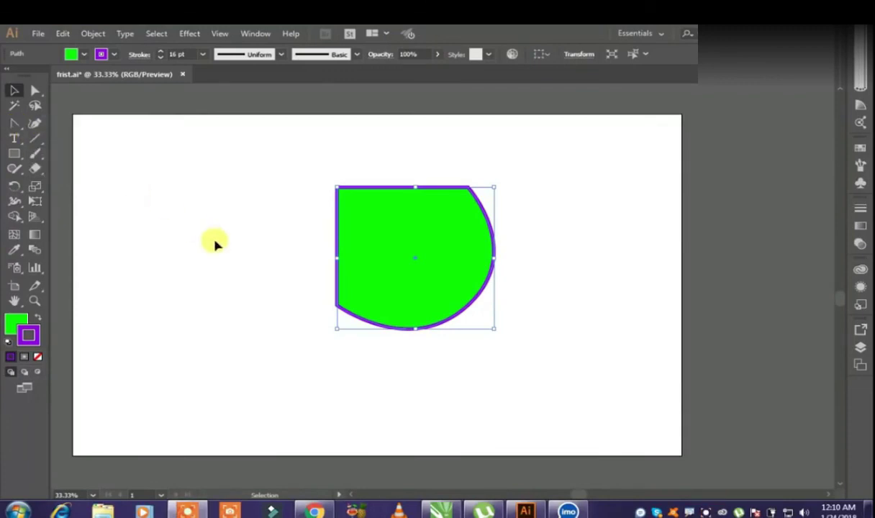
click(17, 128)
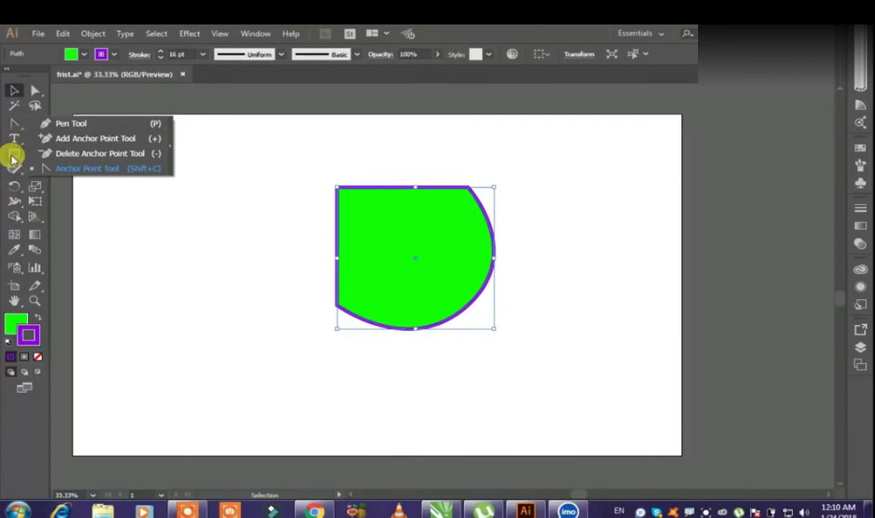
click(12, 159)
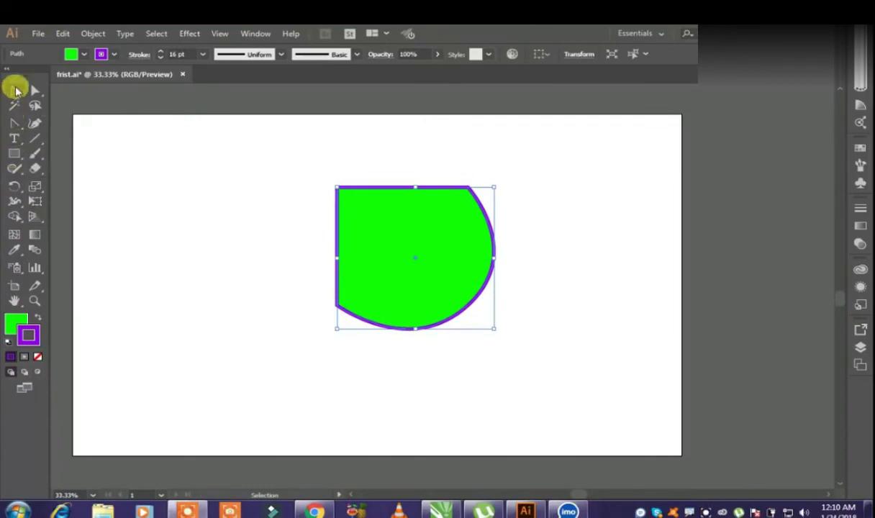
Reposition the partly rounded shape in the upper middle of the artboard.
drag(381, 242, 293, 212)
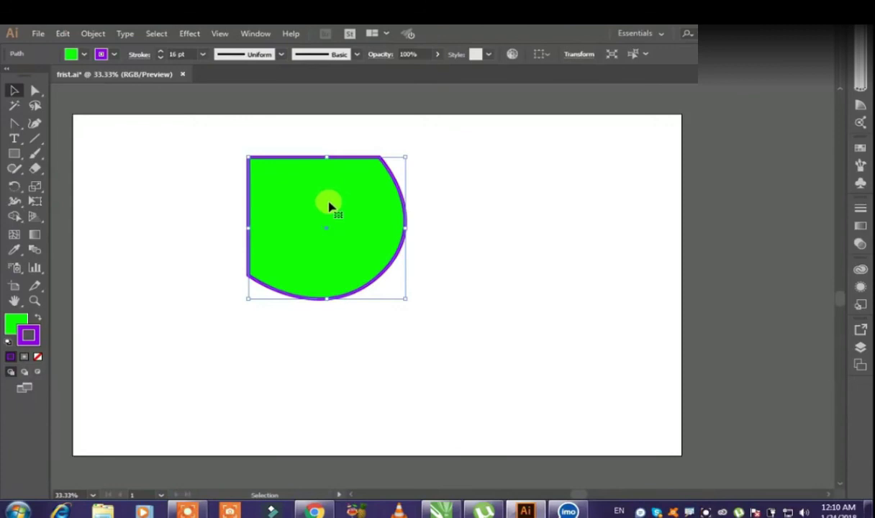
drag(326, 197, 347, 190)
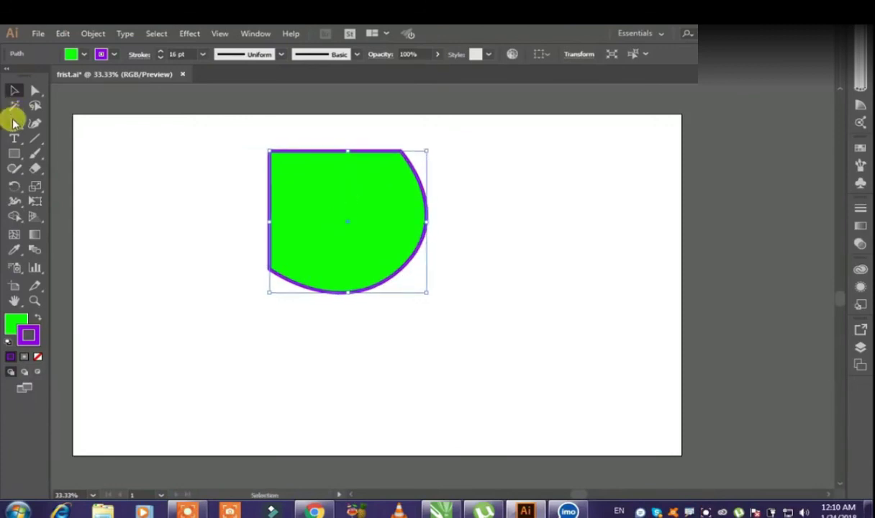
click(14, 122)
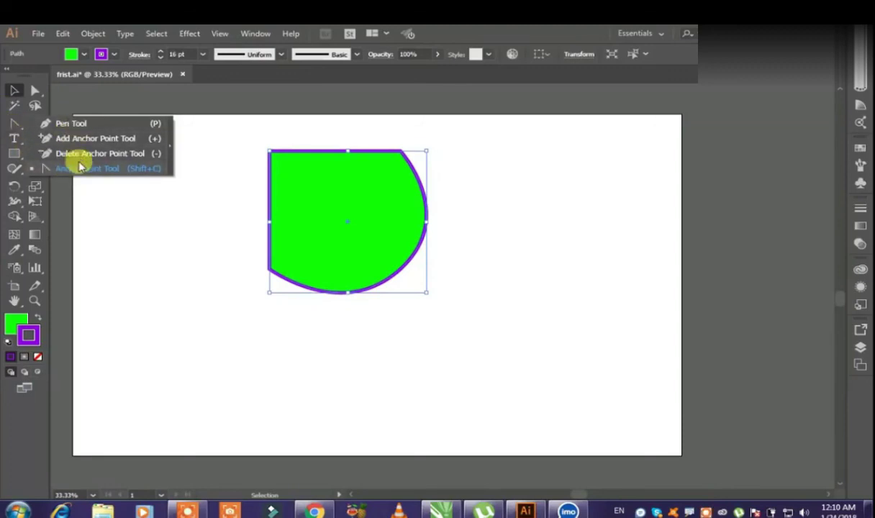
click(200, 206)
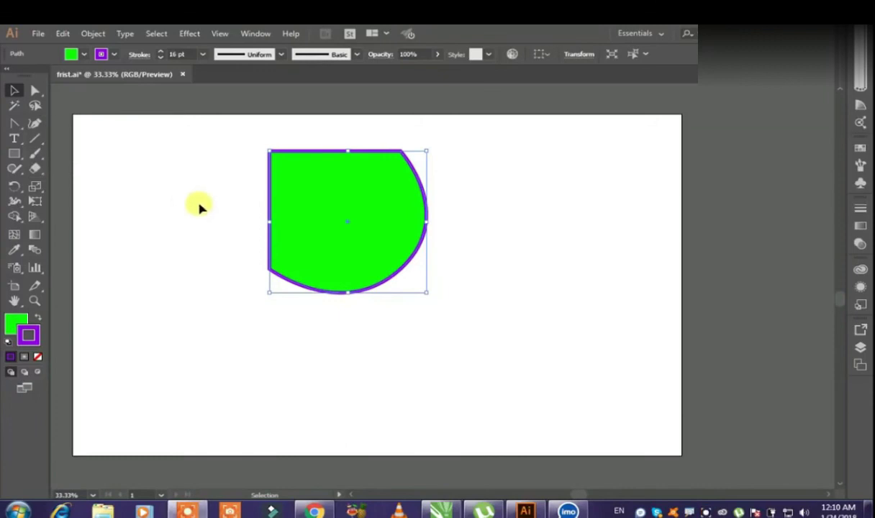
drag(317, 186, 340, 173)
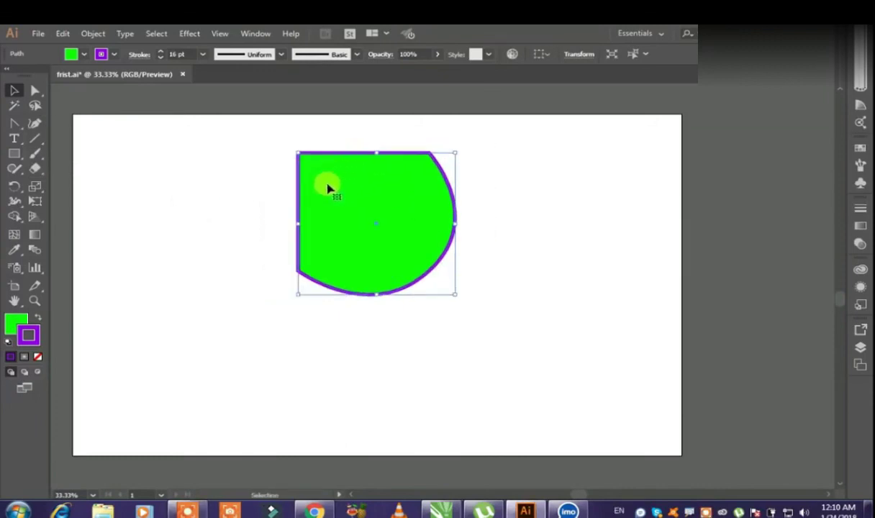
click(485, 293)
click(392, 267)
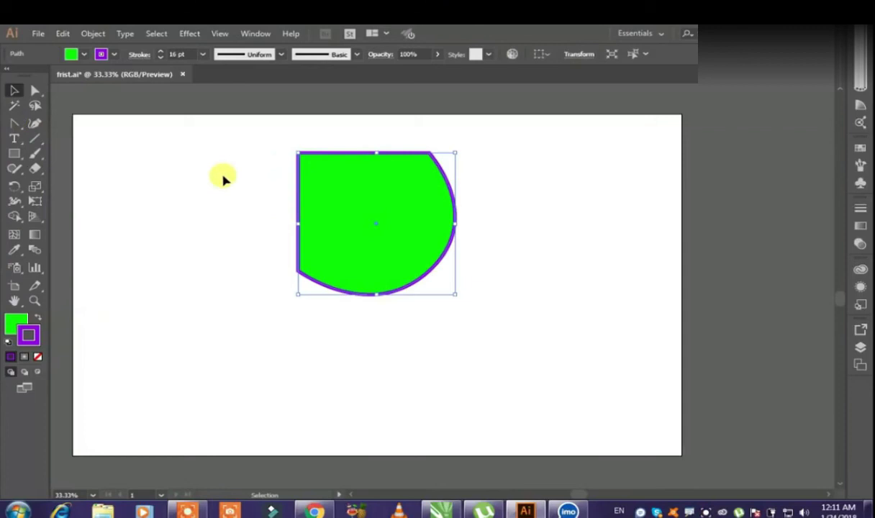
click(277, 181)
click(316, 184)
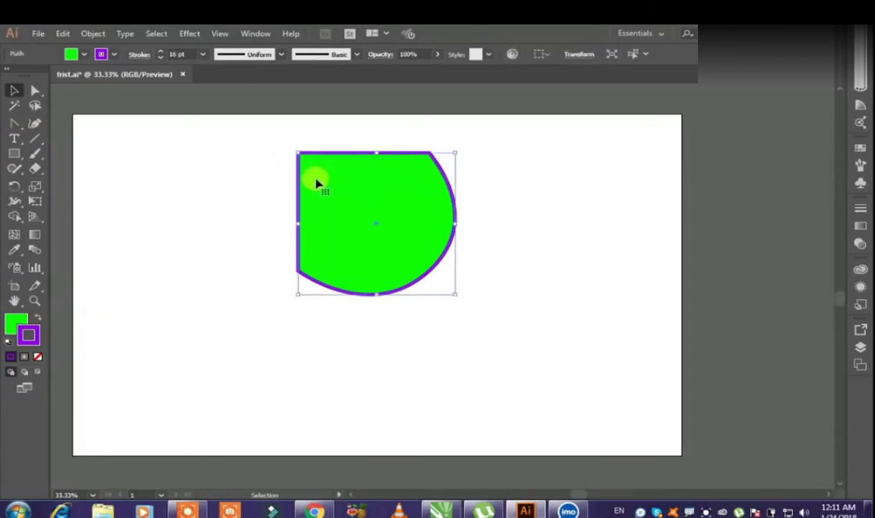
drag(321, 182, 307, 179)
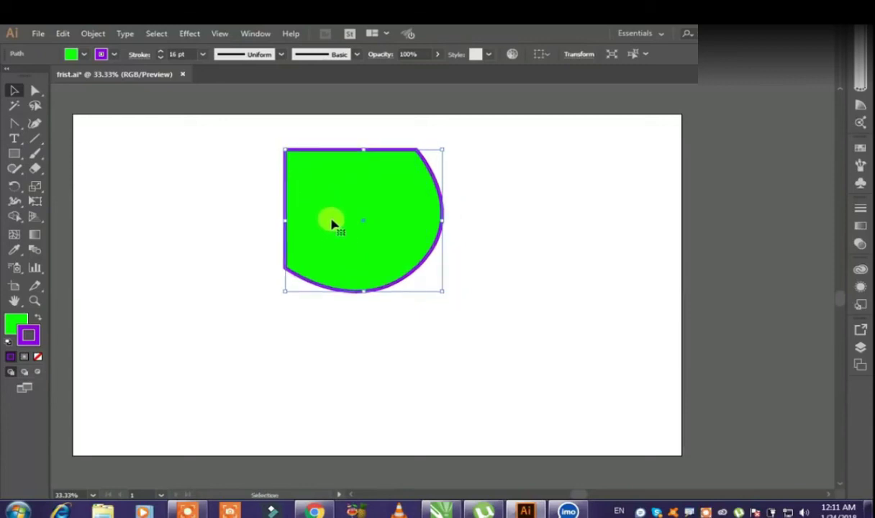